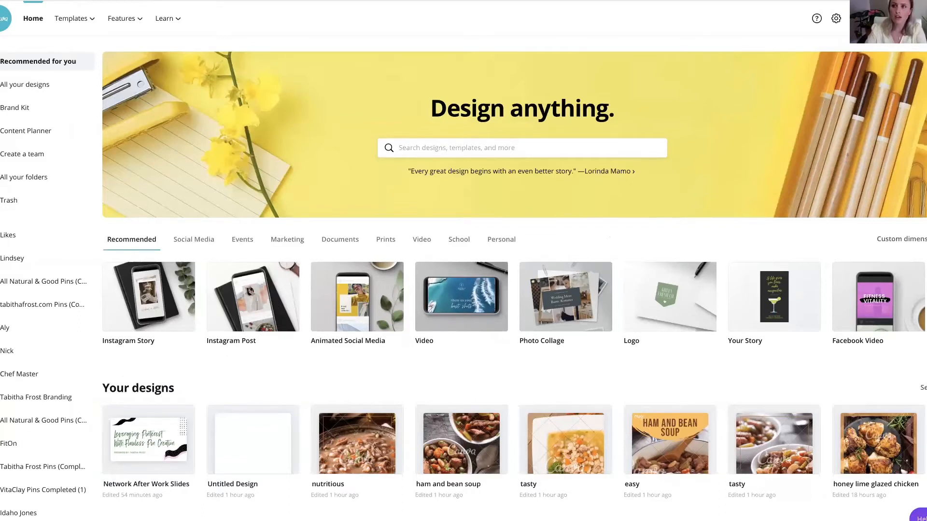
- Create a new Pinterest Pin design and apply the recently used "Style for Kids" template to it
left_click(882, 19)
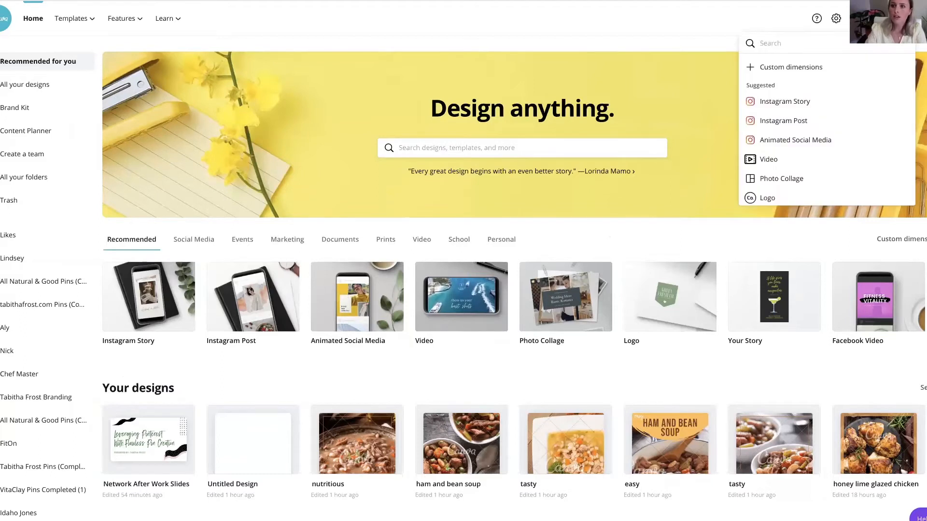
type("pin")
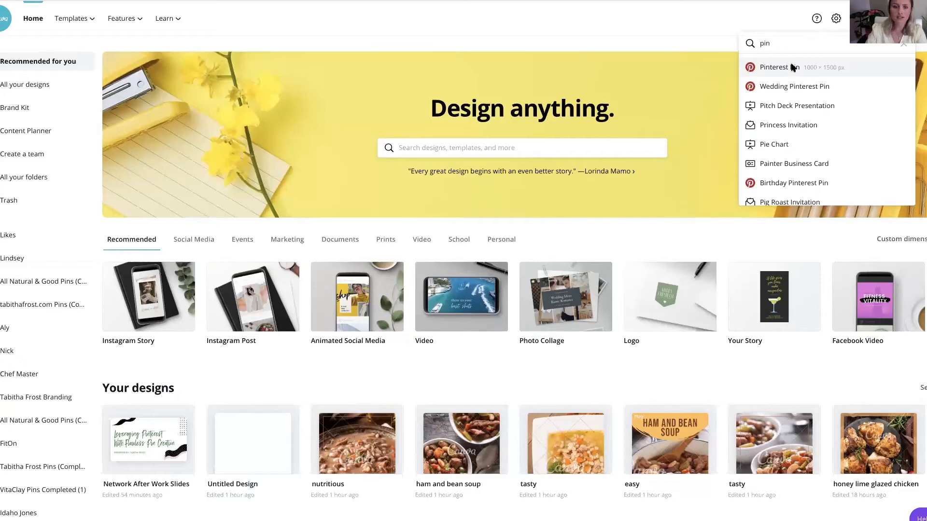
left_click(792, 68)
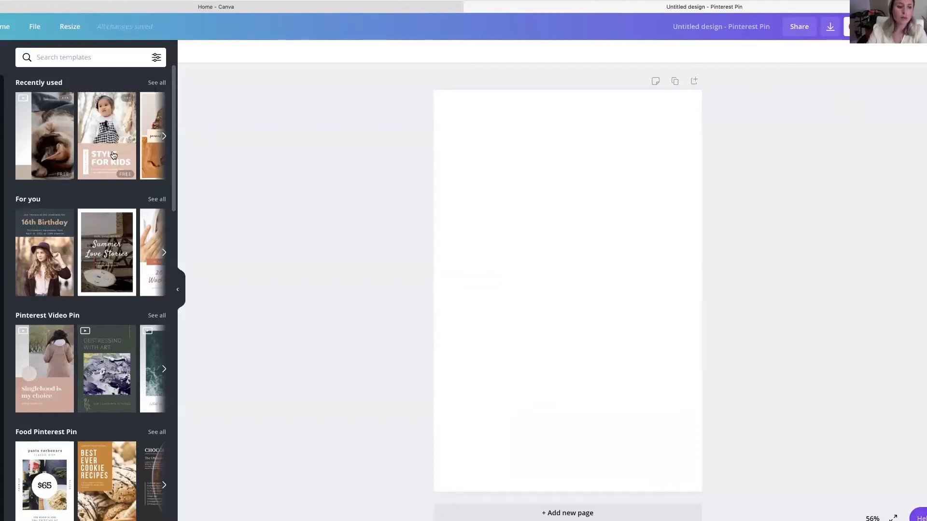
left_click(93, 118)
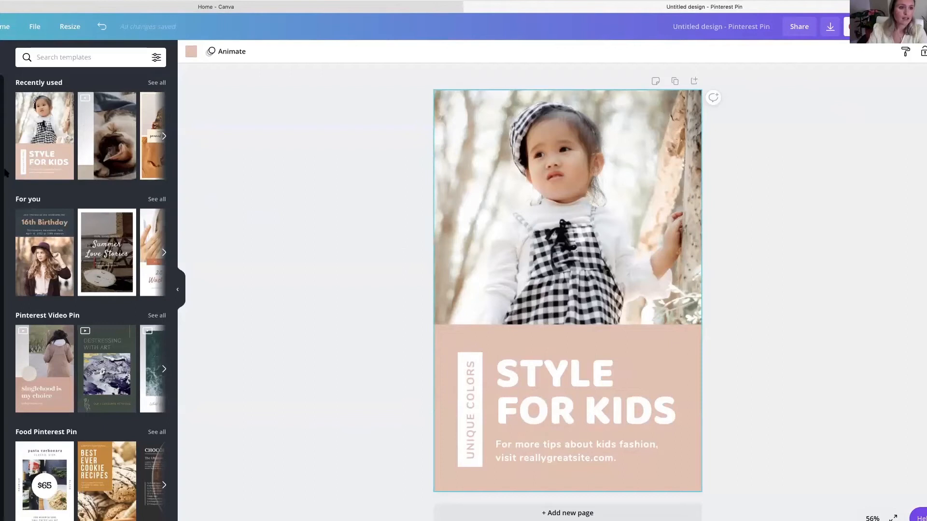
- Search the photos for "cactus" and replace the template's child photo with the blue cacti on a pink background
left_click(1, 126)
left_click(72, 57)
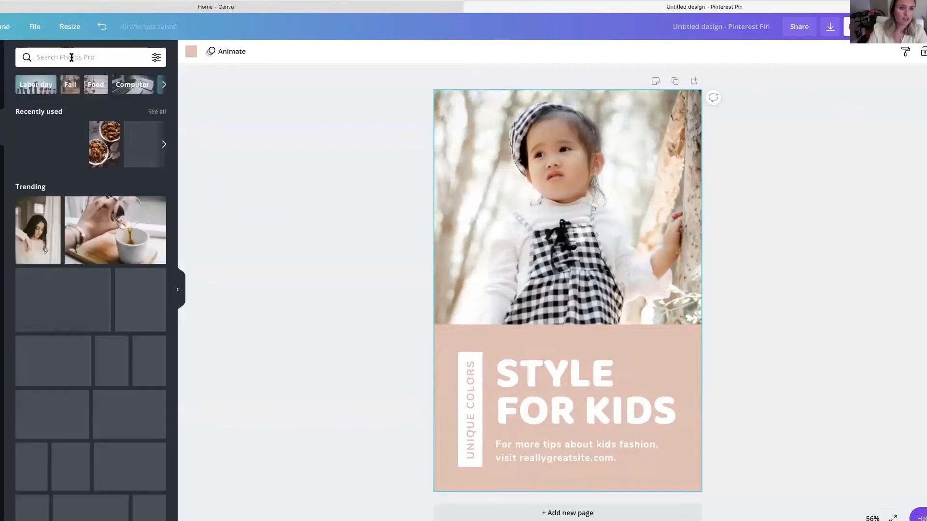
left_click(72, 57)
type("ca")
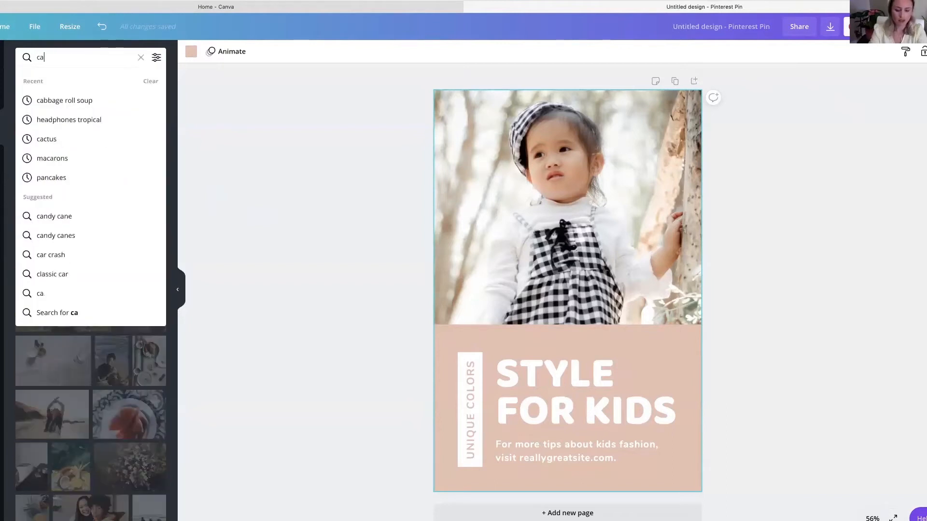
type("ctus")
key("Return")
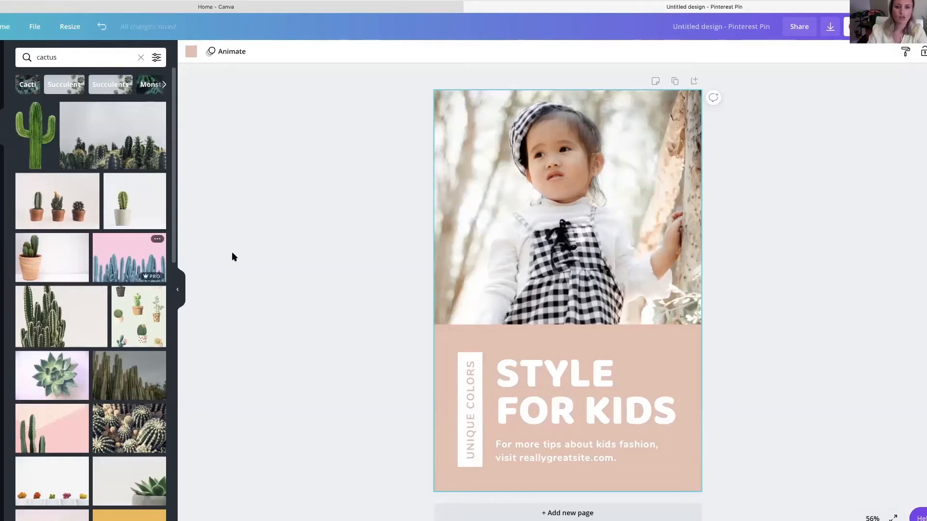
left_click_drag(406, 236, 456, 236)
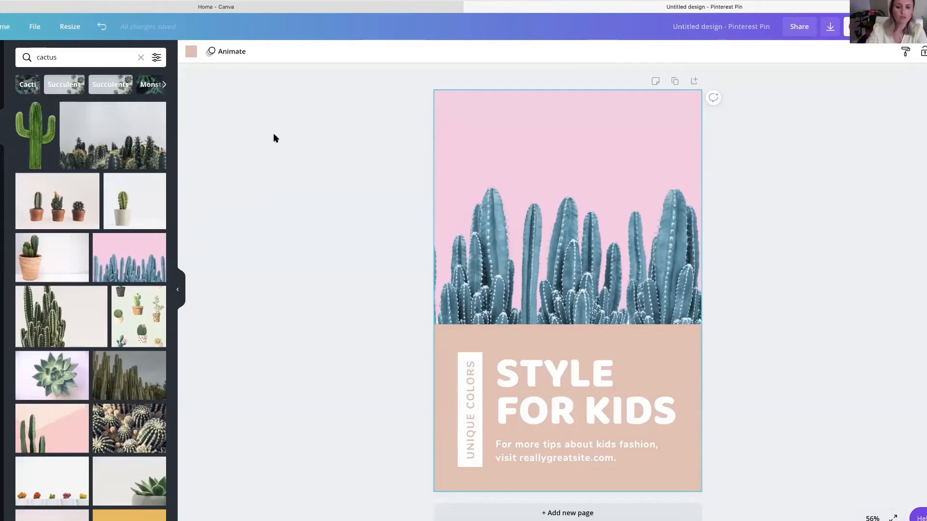
- Change the beige background behind the text to the medium grey-blue from the cactus photo's colors
left_click(191, 52)
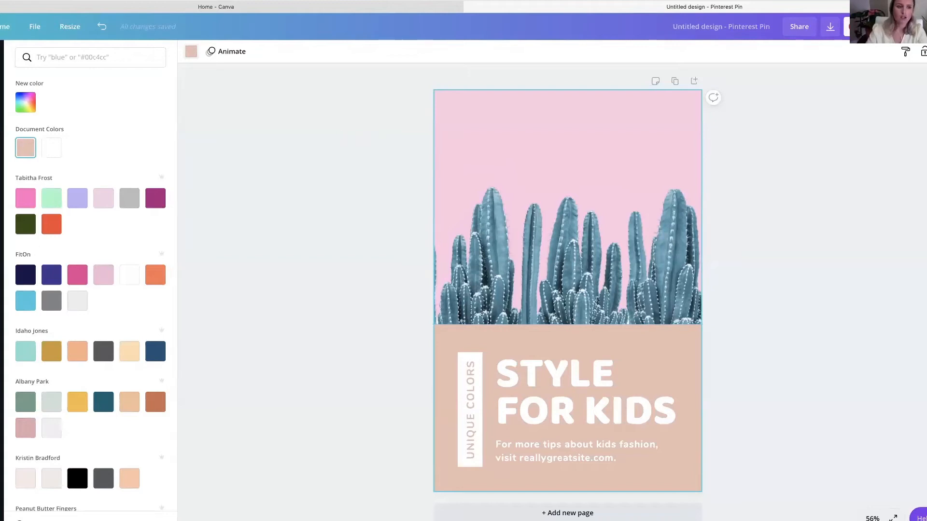
scroll(127, 242, "down", 4)
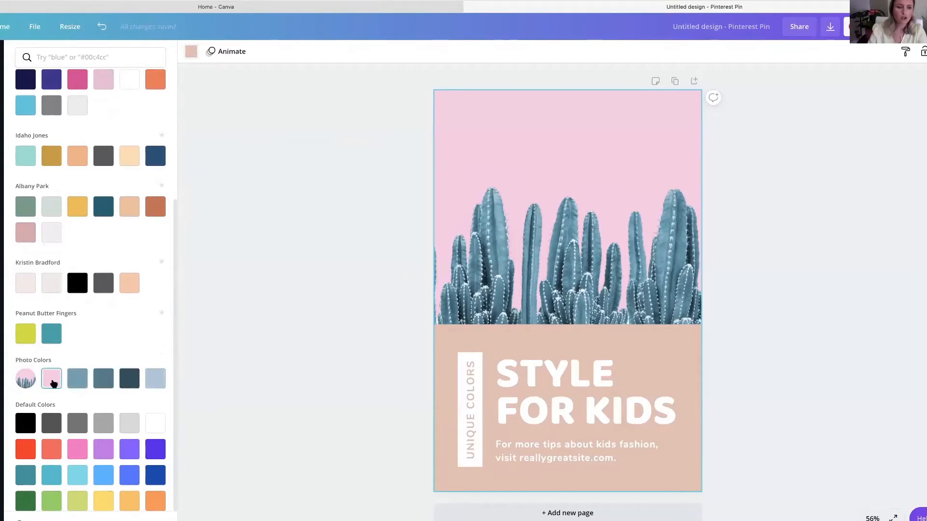
left_click(53, 381)
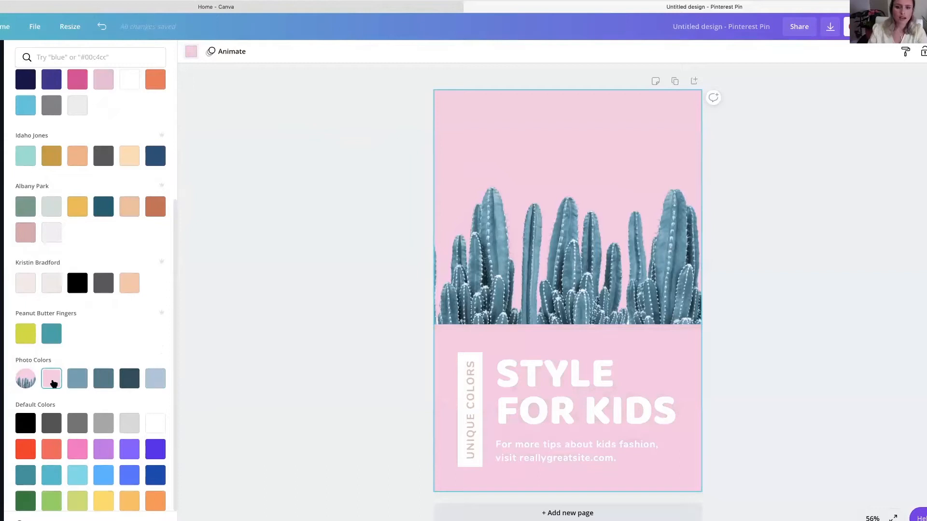
left_click(78, 381)
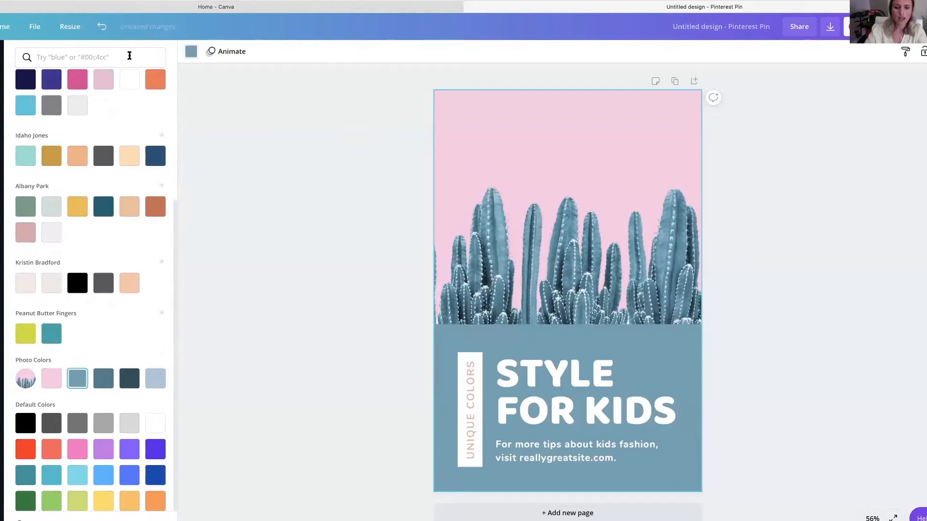
- Replace the "STYLE FOR KIDS" headline with "HOW TO PLANT A CACTUS"
left_click(541, 403)
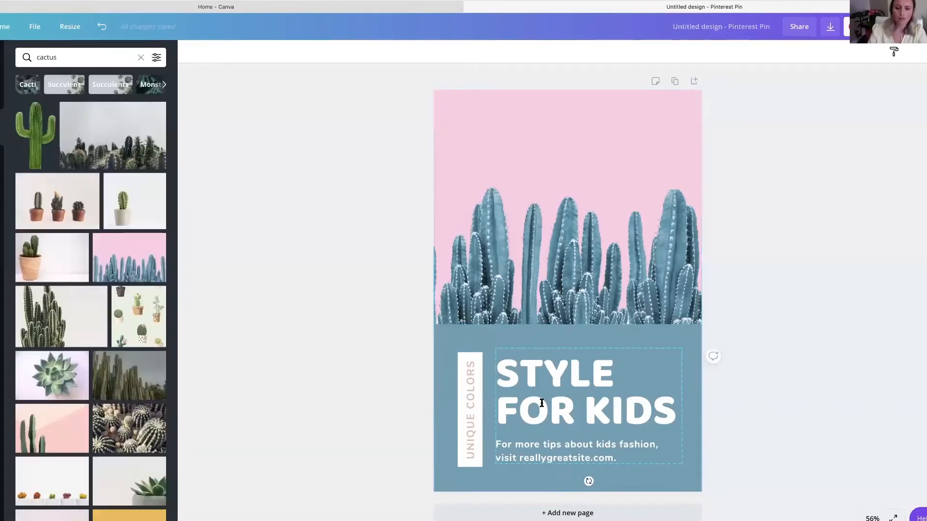
double_click(542, 403)
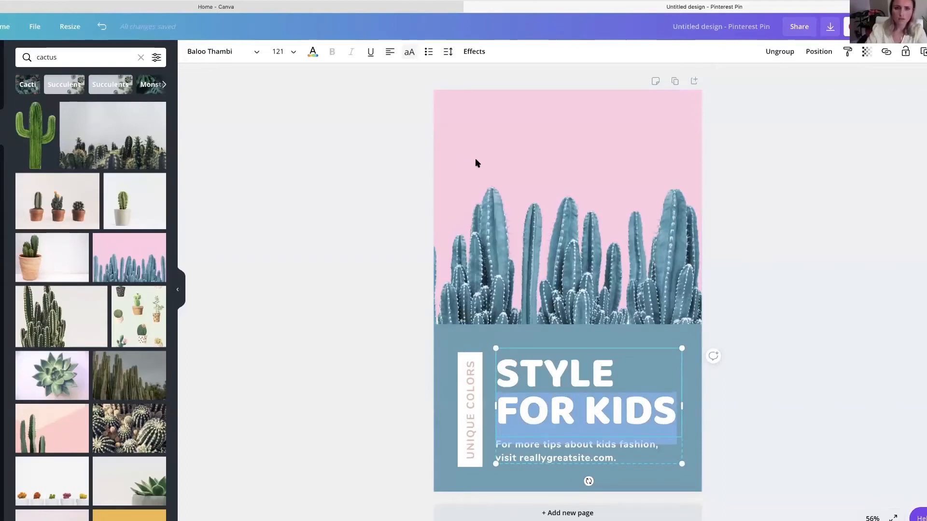
key("BackSpace")
key("BackSpace")
key("BackSpace")
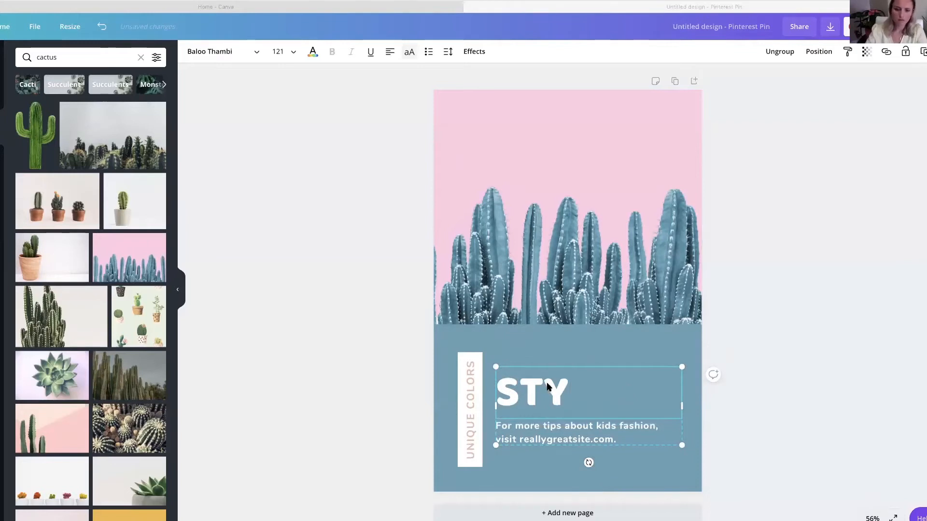
double_click(537, 384)
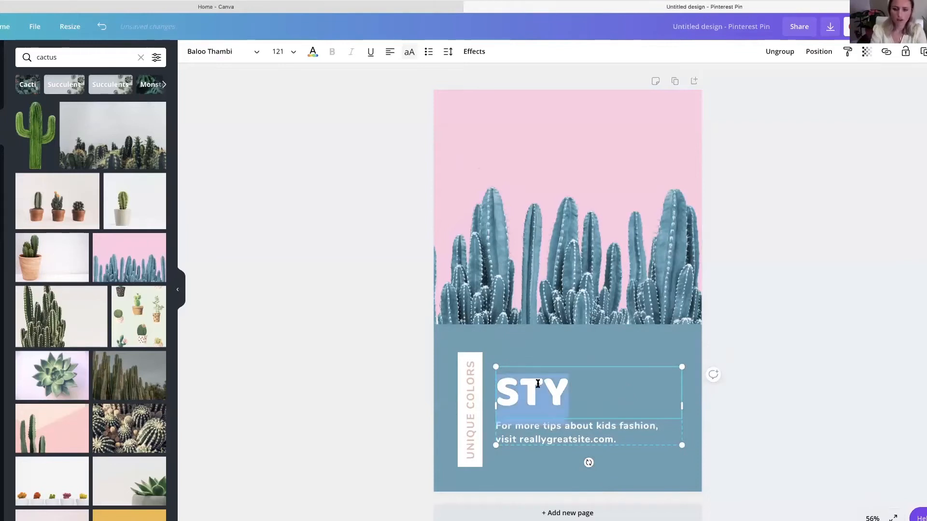
type("HOW TO")
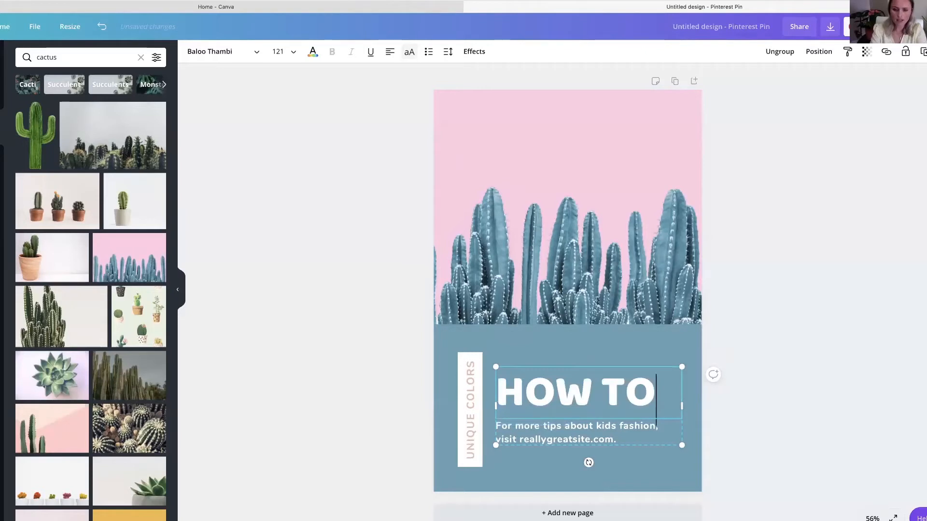
type(" PLANT A ")
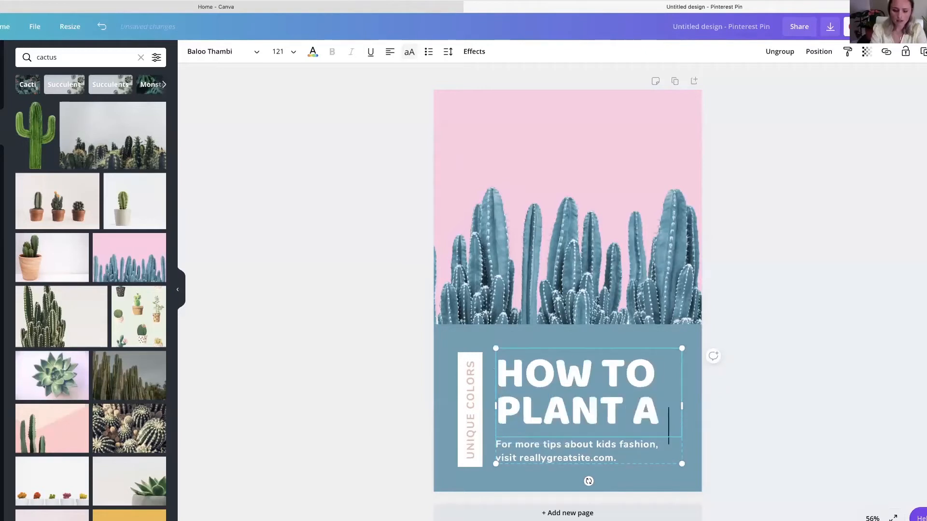
type("CACTUS")
- Delete both lines of the subtitle text beneath the headline
left_click(560, 464)
triple_click(559, 464)
key("BackSpace")
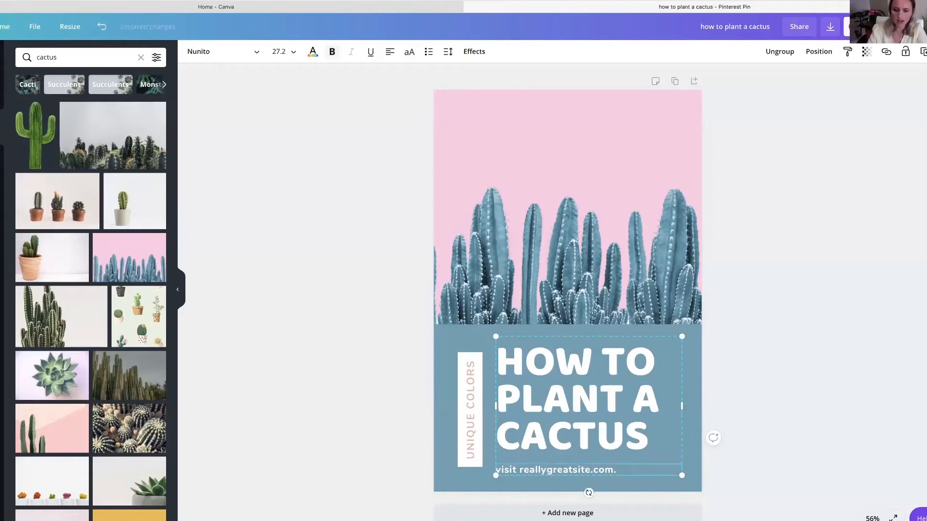
triple_click(553, 467)
key("BackSpace")
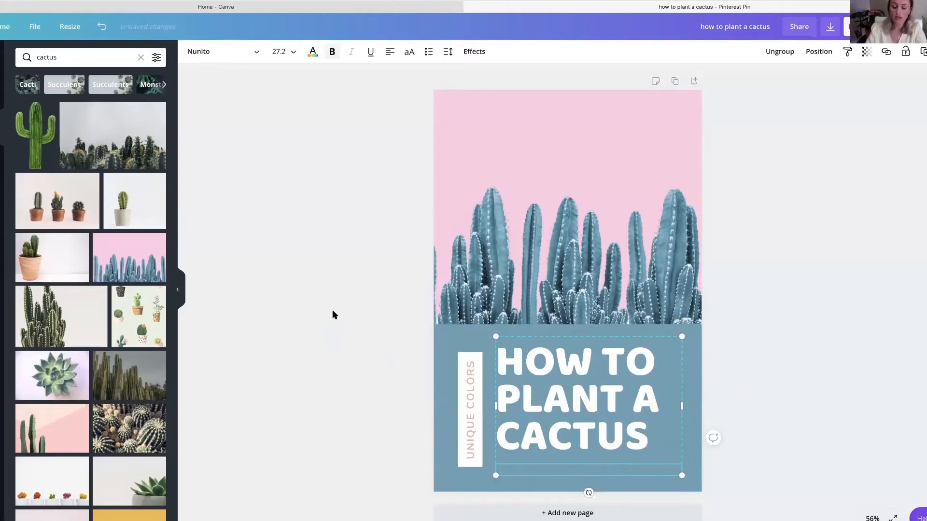
- Delete the vertical "UNIQUE COLORS" text together with its white box beside the headline
double_click(472, 397)
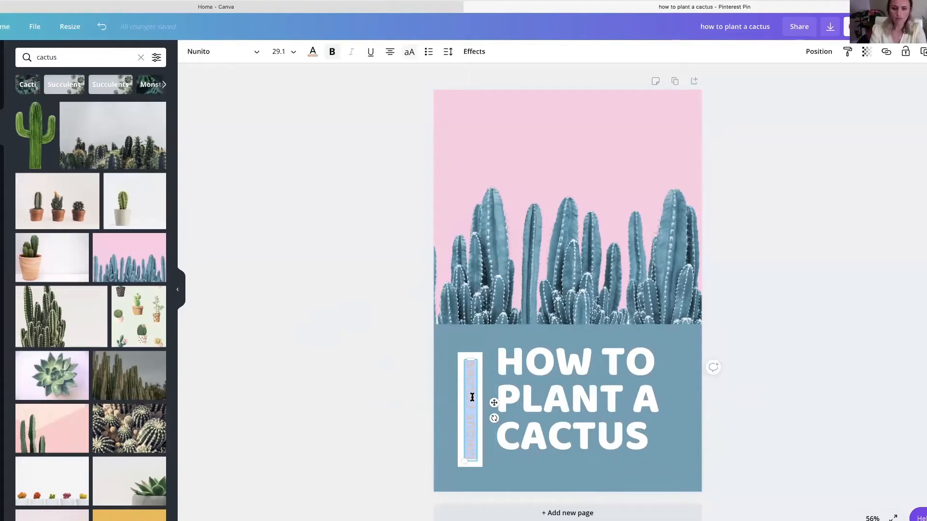
key("BackSpace")
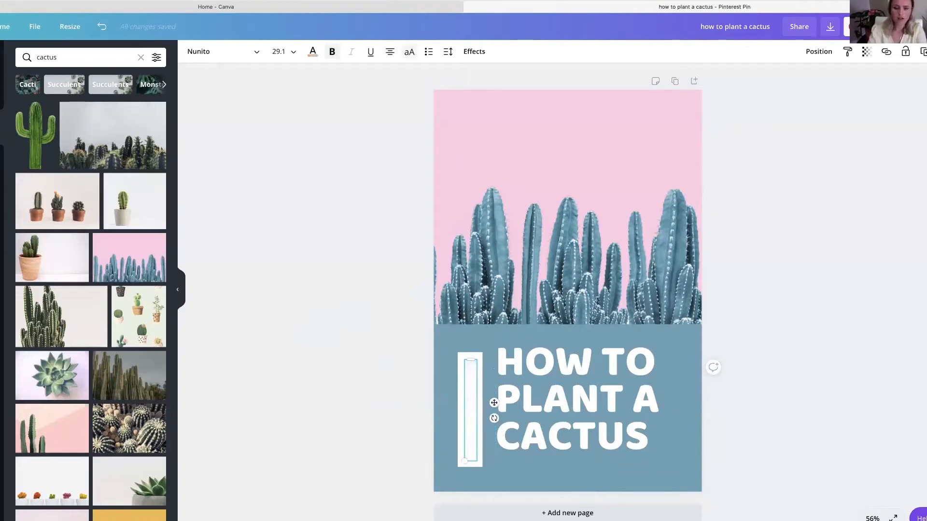
left_click(396, 348)
left_click(467, 377)
key("Delete")
- Center-align the headline text and center its text box horizontally on the pin
left_click_drag(540, 386, 524, 385)
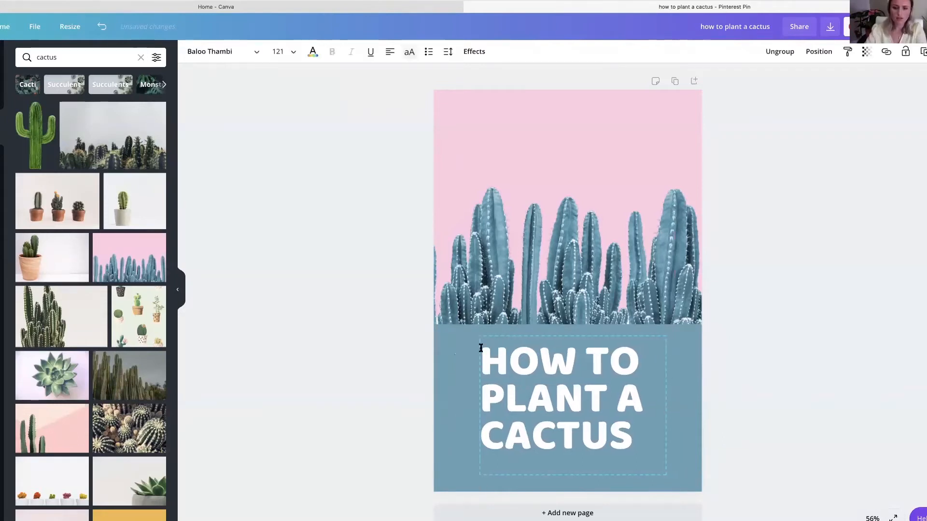
left_click(387, 54)
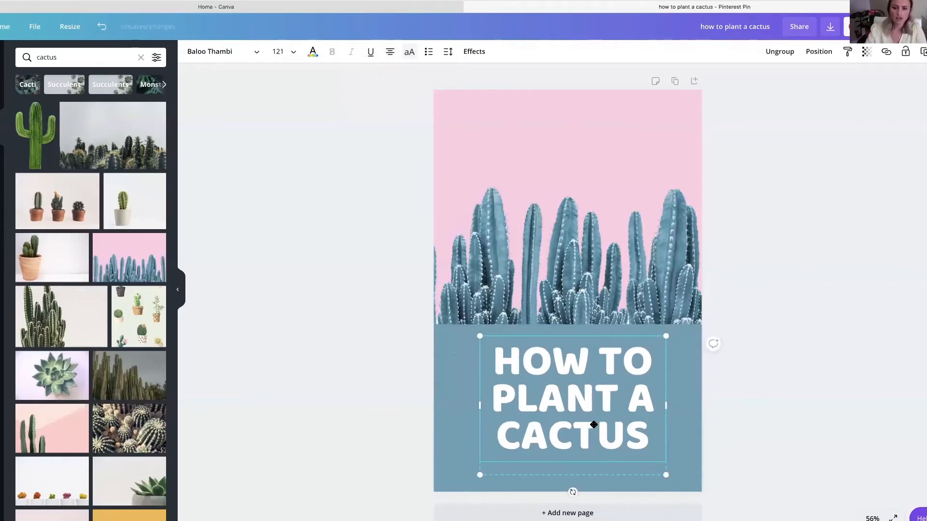
left_click_drag(593, 424, 588, 425)
- Set the headline font to League Spartan and widen its text box to the full width of the pin
left_click(219, 53)
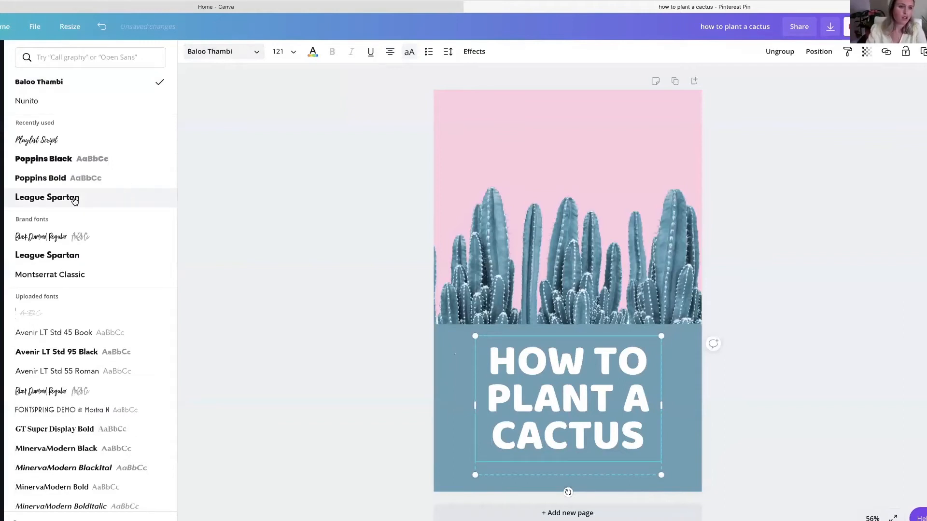
left_click(75, 198)
left_click_drag(474, 405, 434, 403)
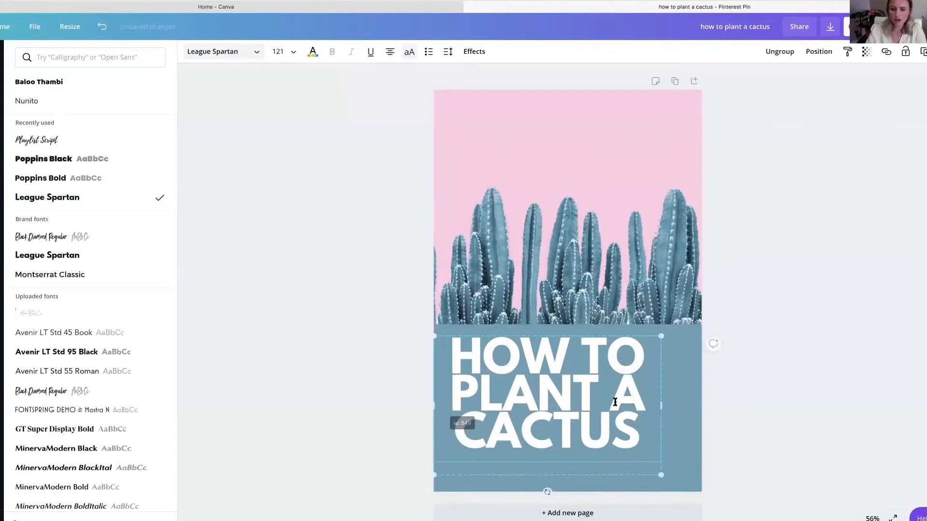
left_click_drag(661, 406, 698, 404)
- Recolor the headline with the darkest blue from the photo colors and move it slightly down within the blue area
triple_click(600, 378)
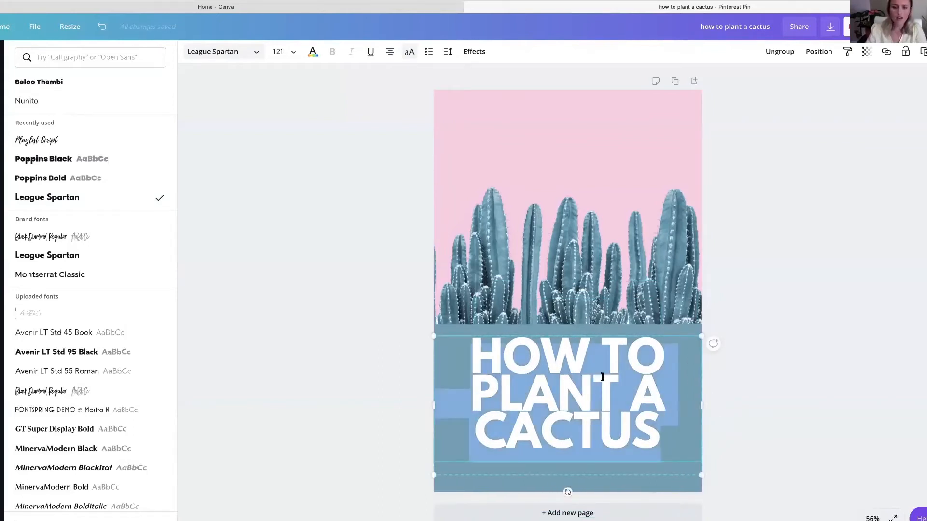
left_click(312, 52)
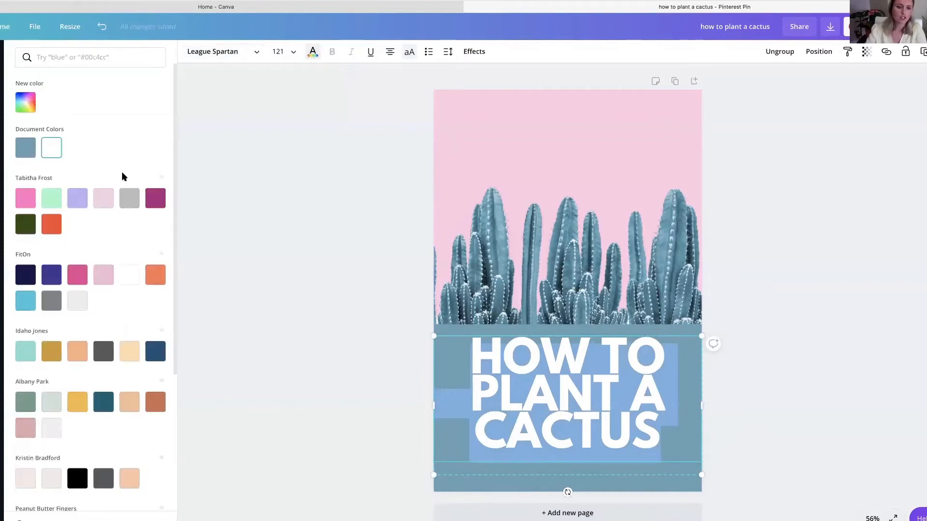
scroll(66, 381, "down", 4)
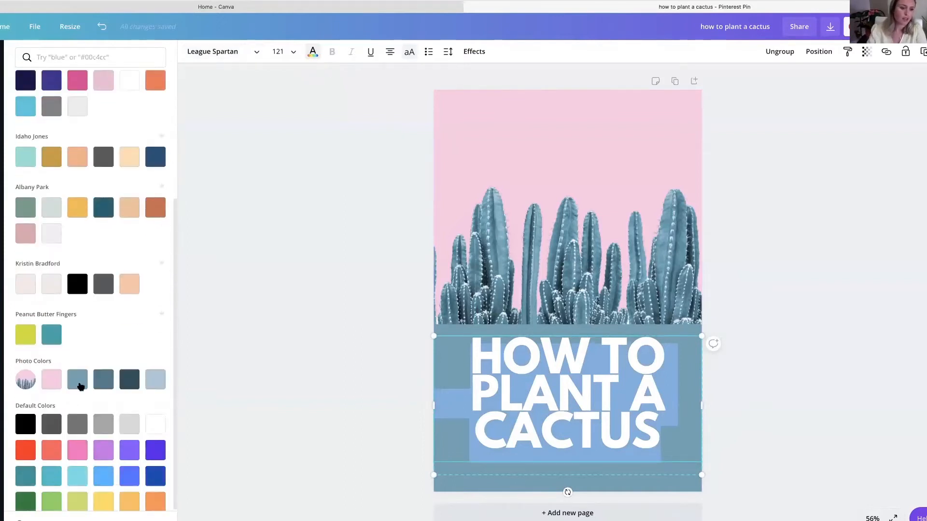
left_click(295, 273)
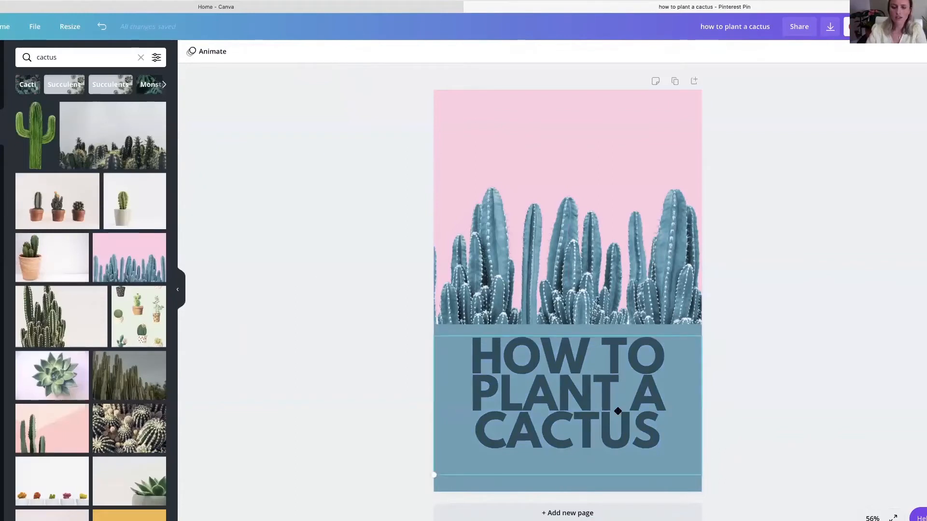
left_click_drag(618, 411, 618, 411)
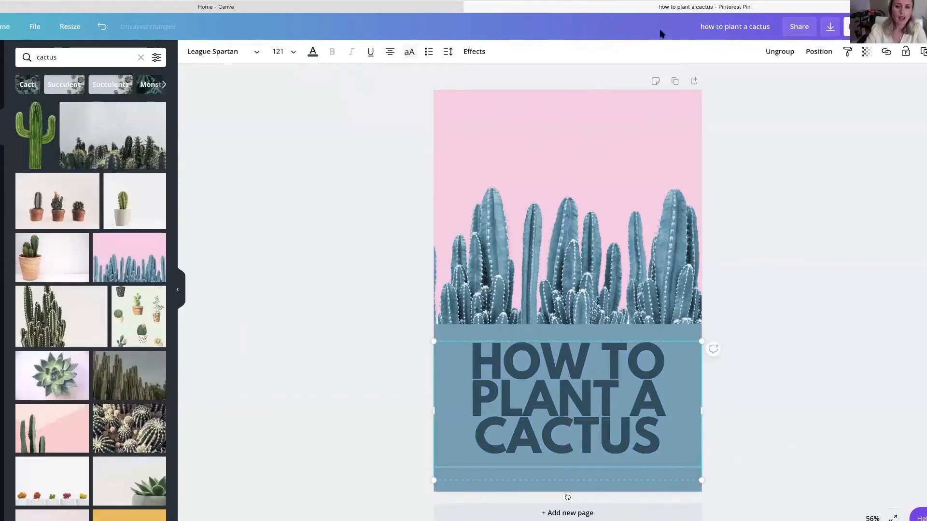
left_click(838, 180)
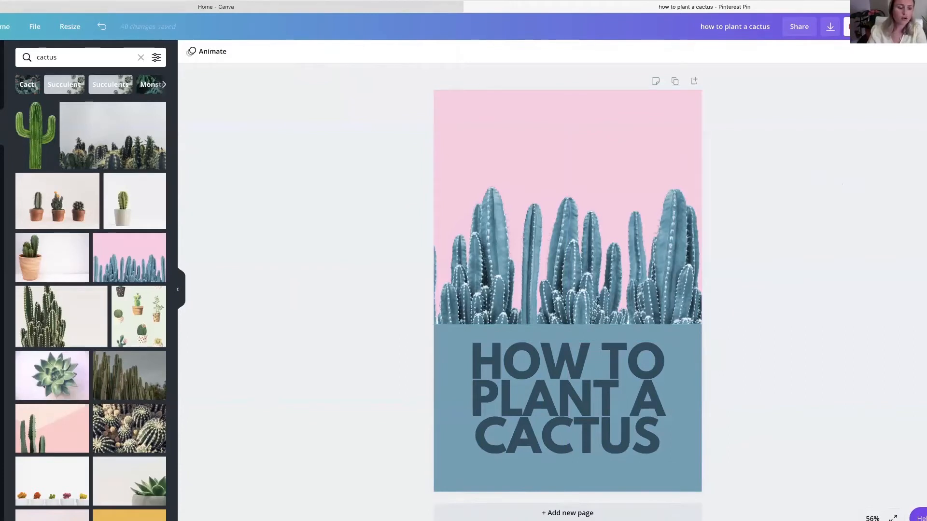
- Insert the round ampersand logo from the Logos folder and shrink it to a small badge on the pin
left_click(2, 373)
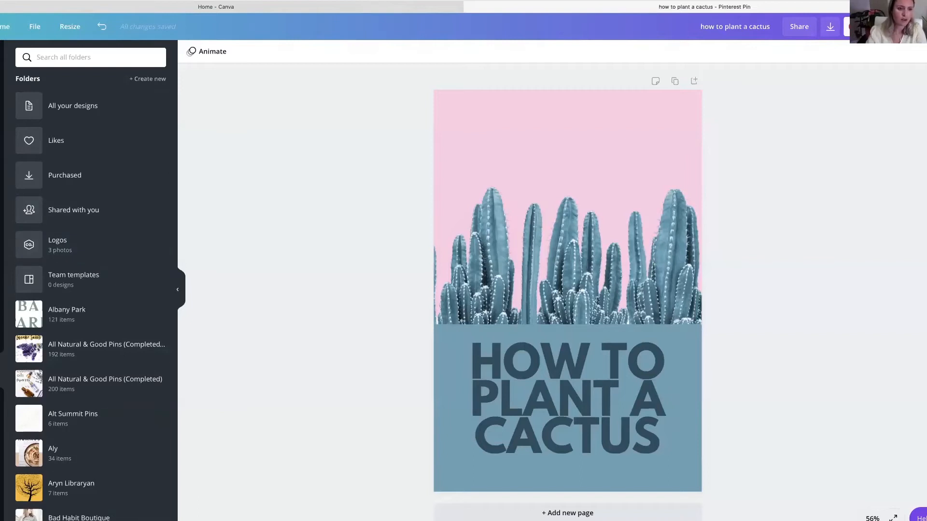
left_click(64, 249)
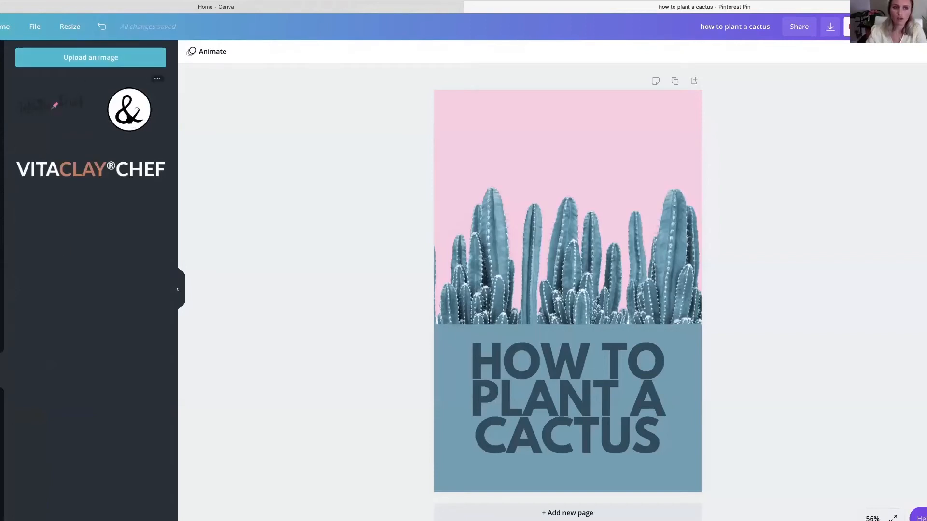
left_click(143, 125)
left_click_drag(493, 369, 600, 254)
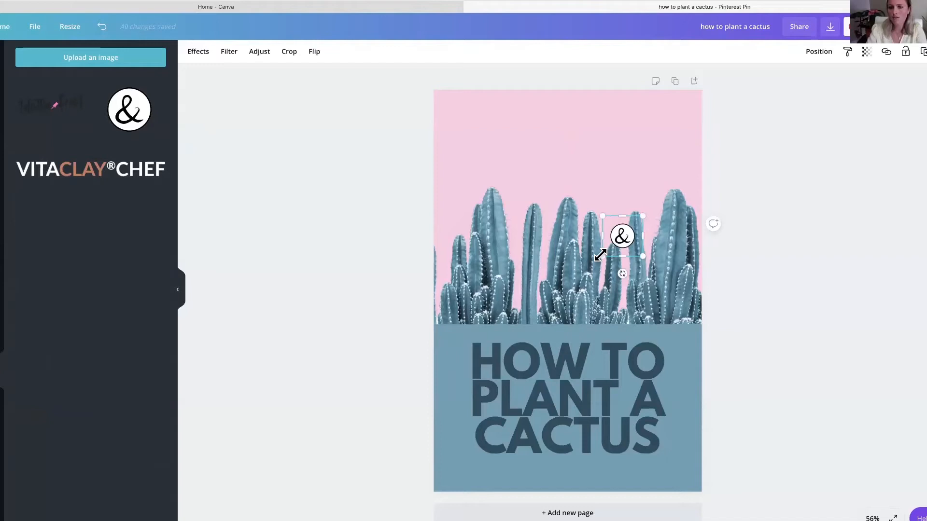
- Move the ampersand logo badge to the pink area at the top of the pin and center it horizontally
left_click(728, 265)
left_click_drag(626, 239, 572, 112)
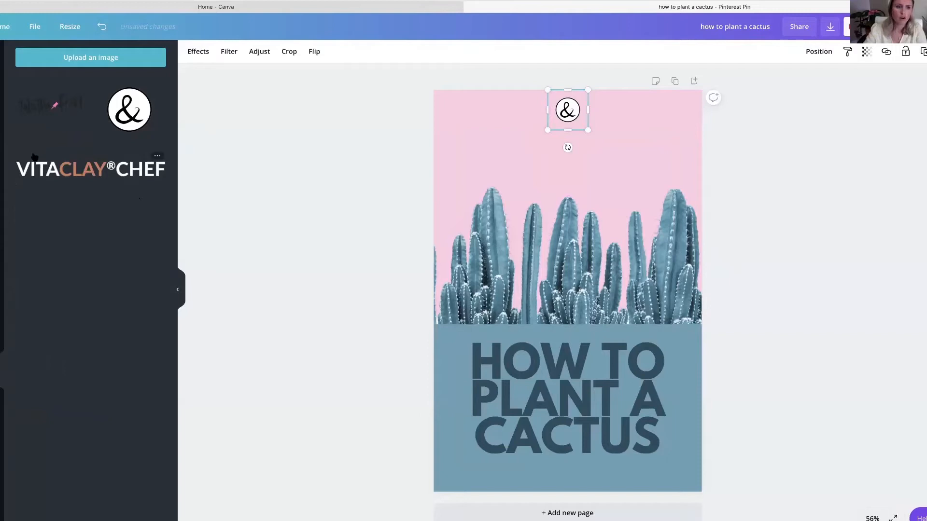
left_click(343, 185)
left_click_drag(565, 107, 565, 114)
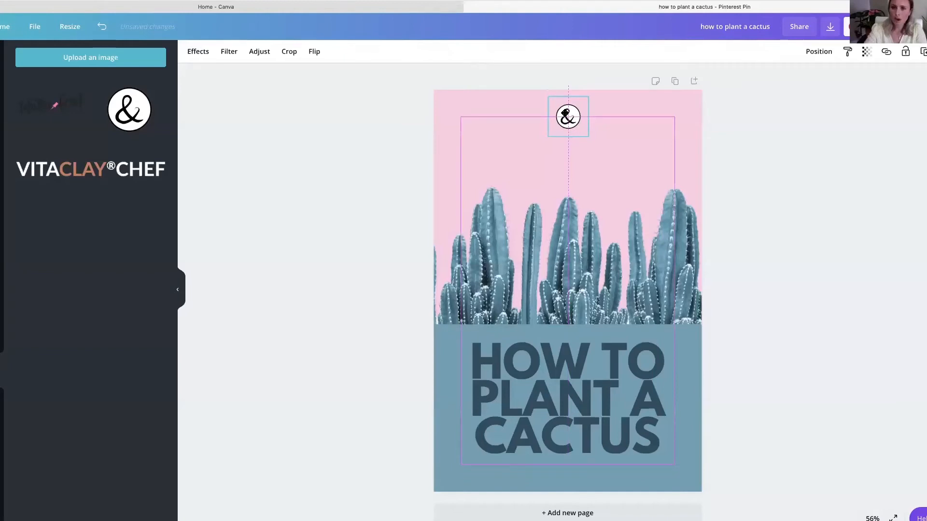
left_click_drag(490, 113, 568, 117)
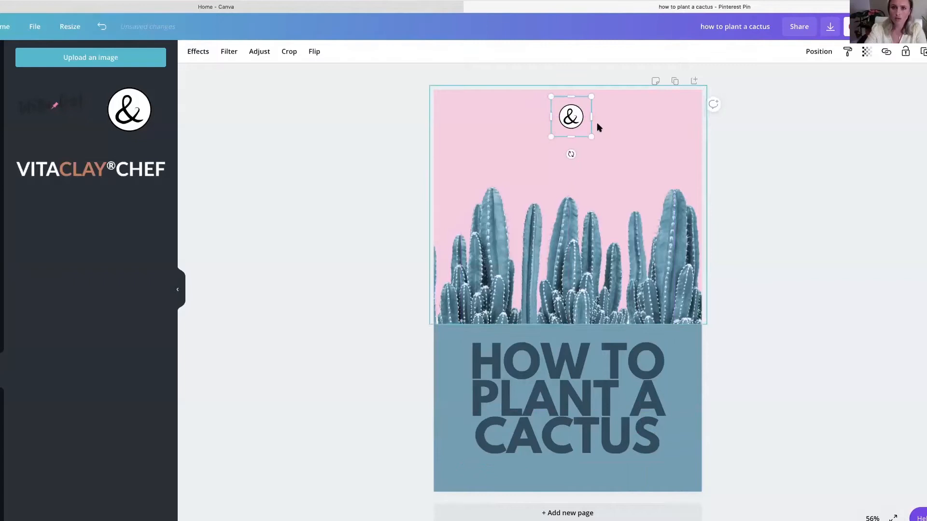
left_click(855, 208)
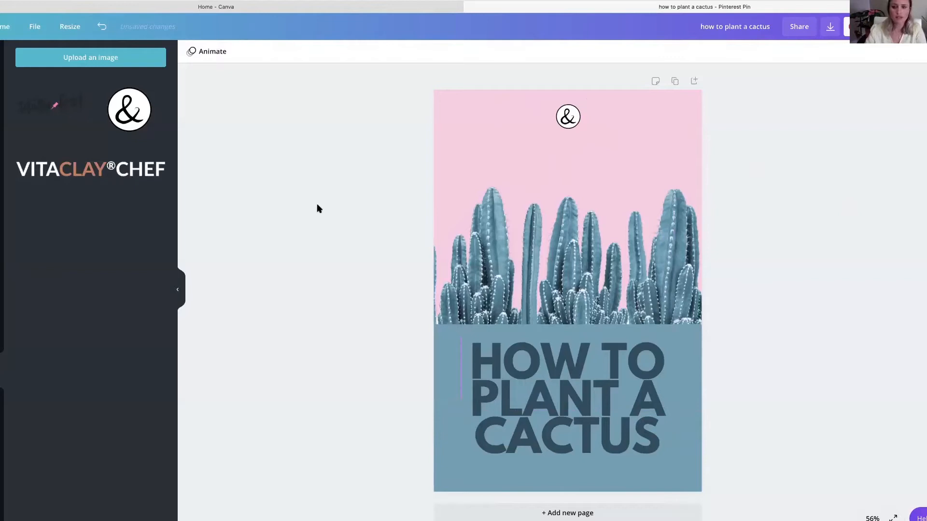
- Browse the graphic elements library and show all recently used elements
left_click(2, 162)
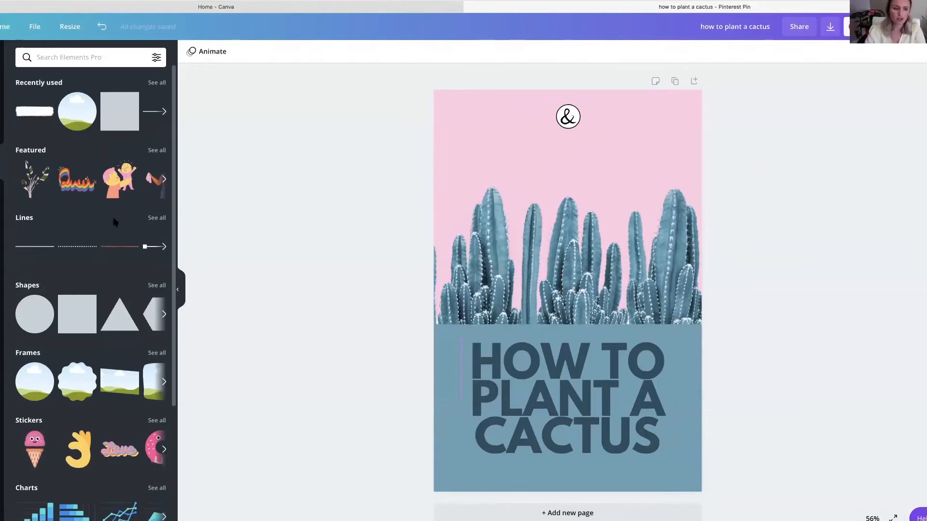
scroll(97, 327, "down", 3)
scroll(92, 321, "down", 9)
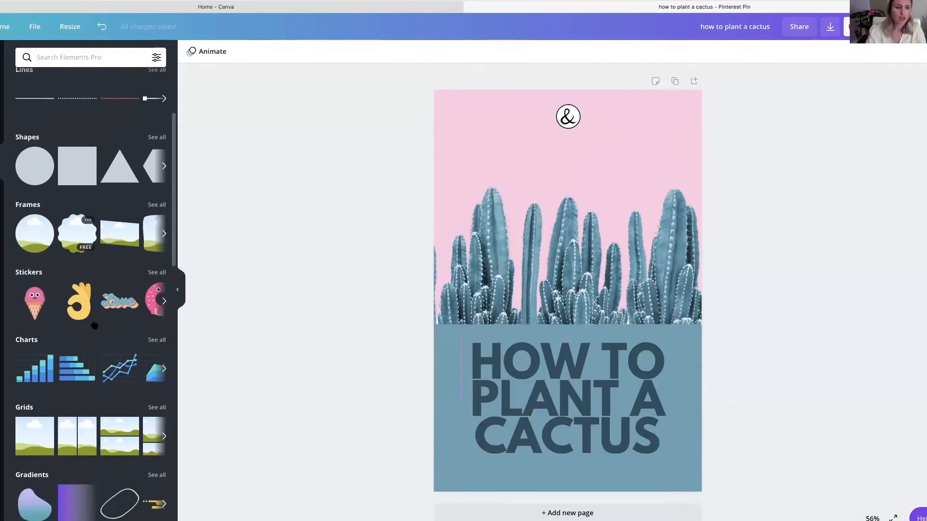
scroll(82, 313, "down", 11)
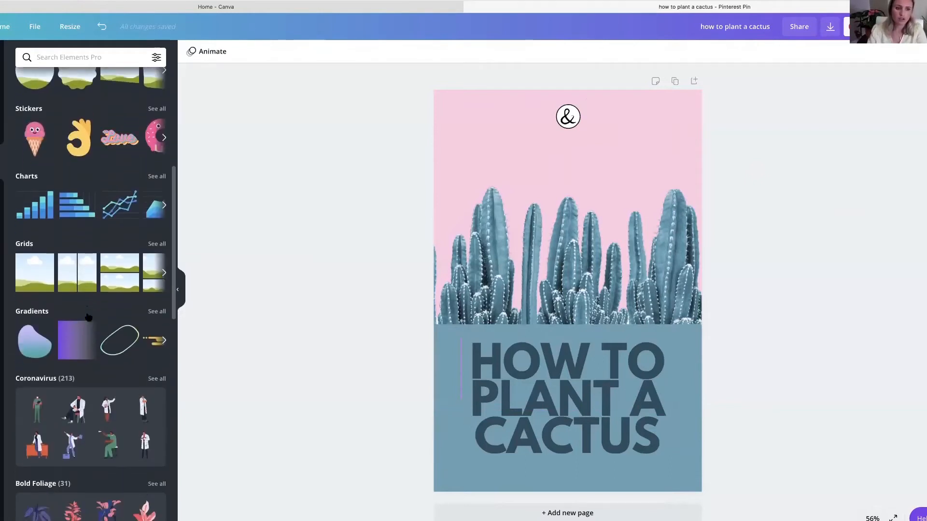
scroll(87, 317, "up", 7)
scroll(85, 309, "up", 16)
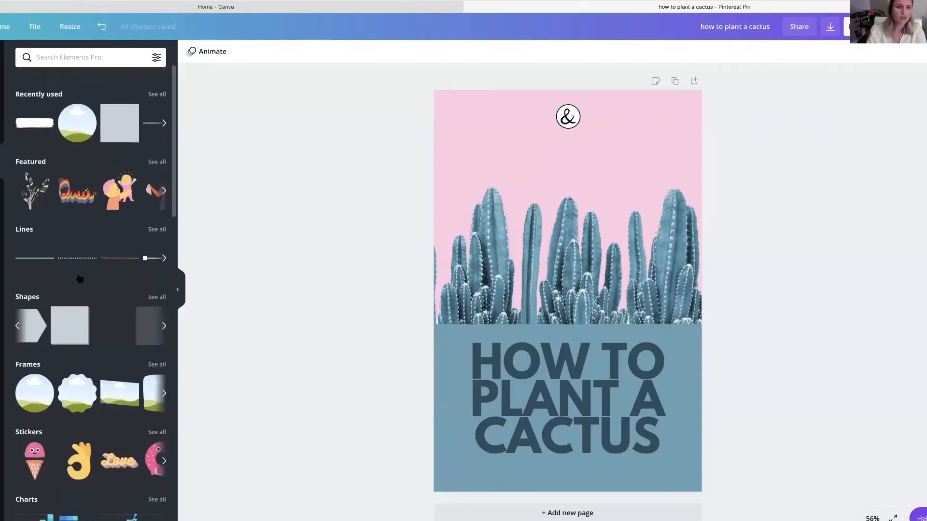
left_click(158, 83)
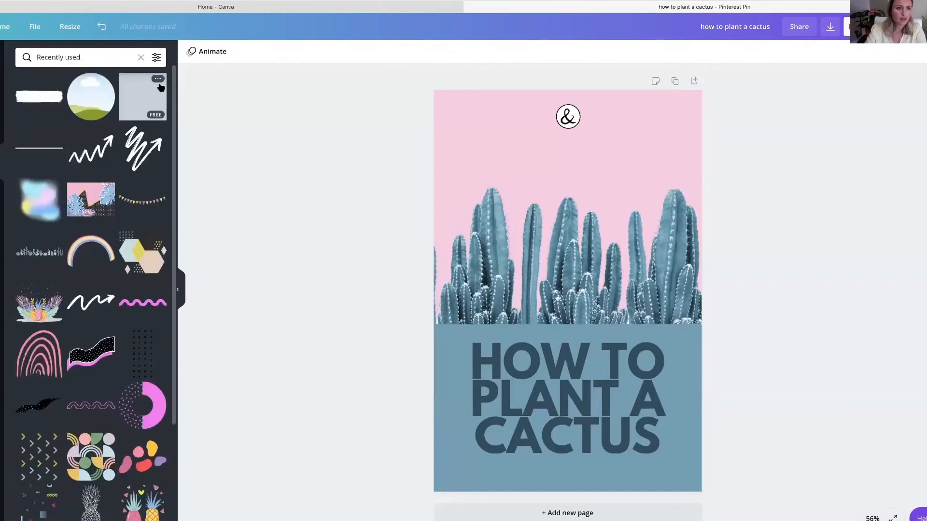
- Try a small cactus-row graphic beside the logo at the top of the pin and delete it
left_click(38, 252)
left_click_drag(533, 300, 613, 117)
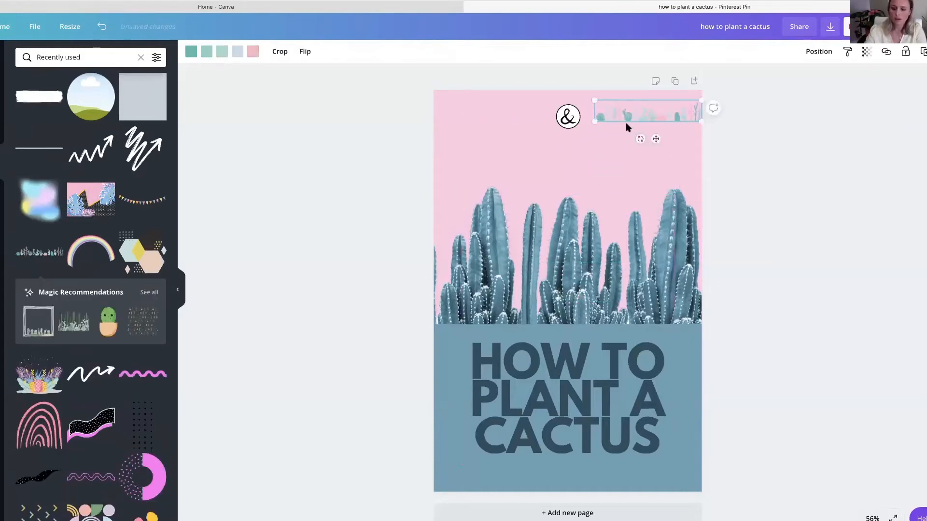
key("Delete")
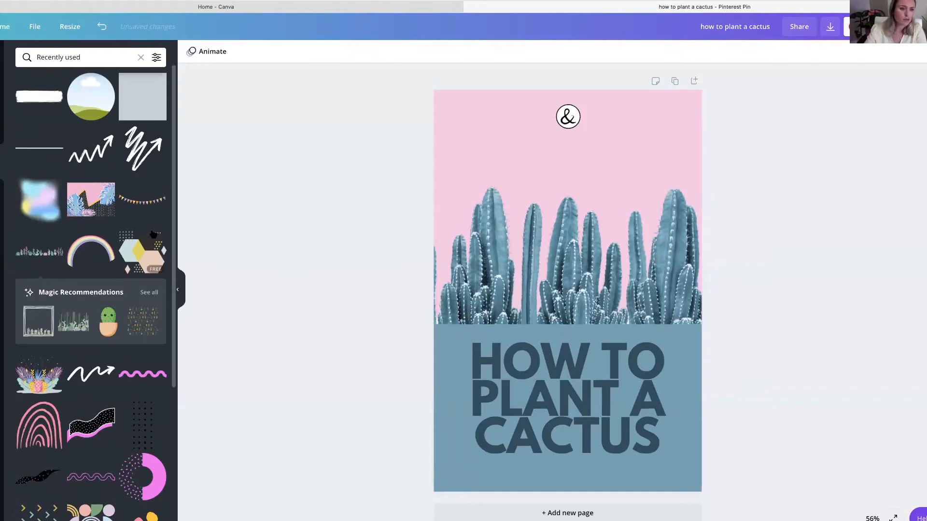
- Insert the black dot pattern from the recently used elements, shrink it and fit it into the pin's upper-left corner
scroll(59, 278, "down", 5)
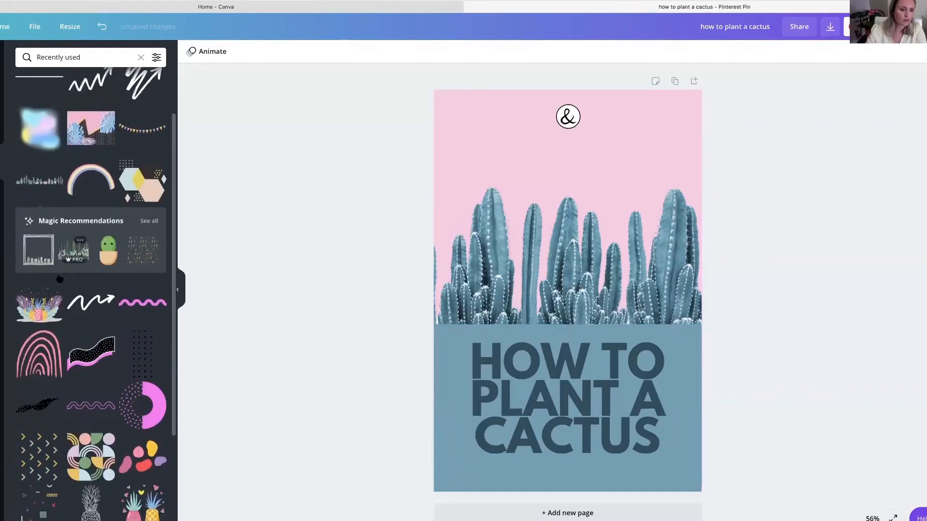
scroll(58, 279, "down", 3)
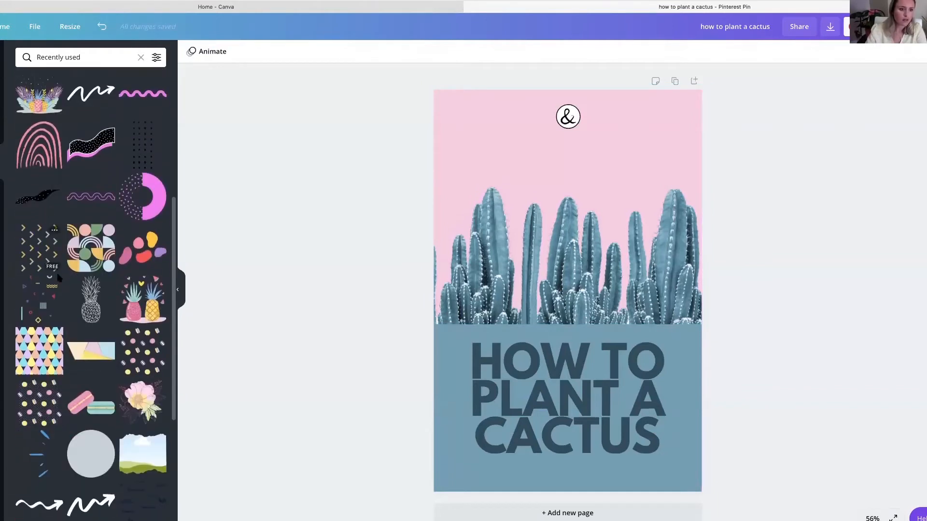
scroll(58, 279, "up", 2)
left_click(146, 178)
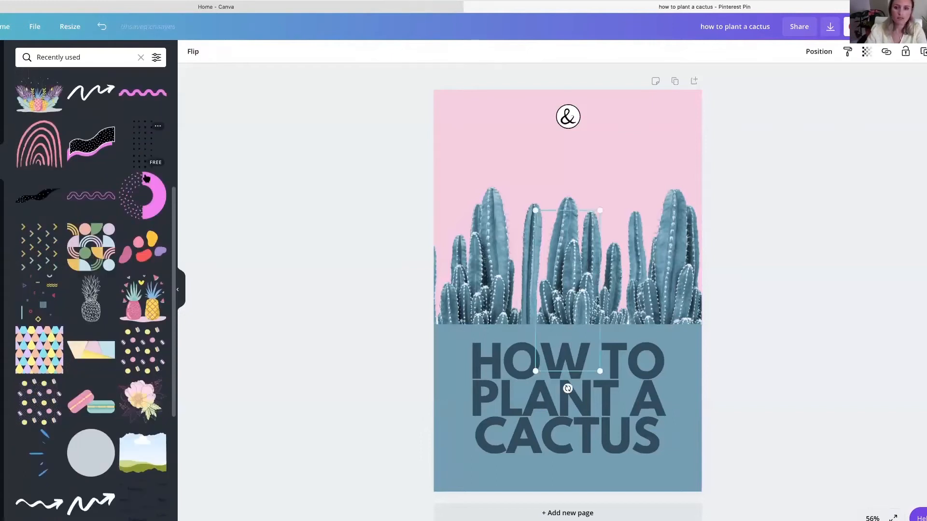
left_click_drag(581, 331, 467, 171)
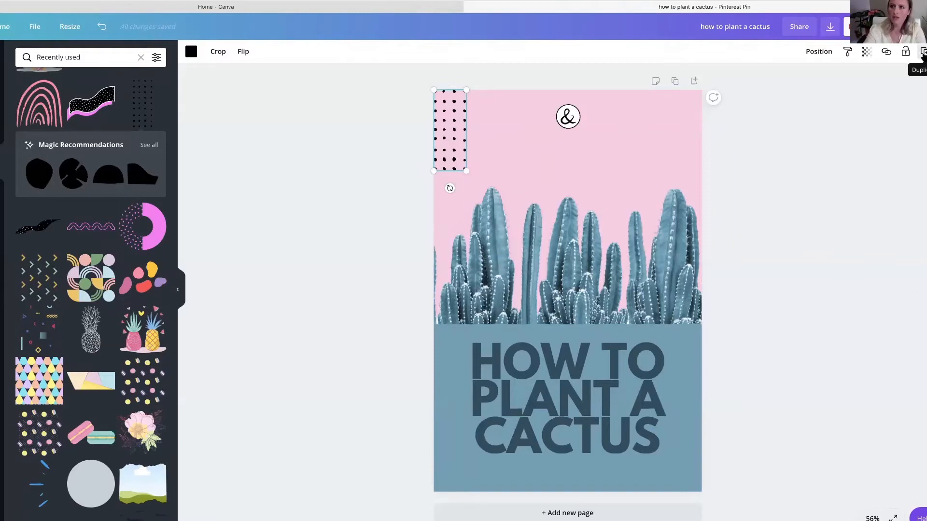
- Duplicate the dot pattern into the pin's upper-right corner and nudge the headline slightly down
left_click(922, 51)
left_click_drag(452, 130, 693, 138)
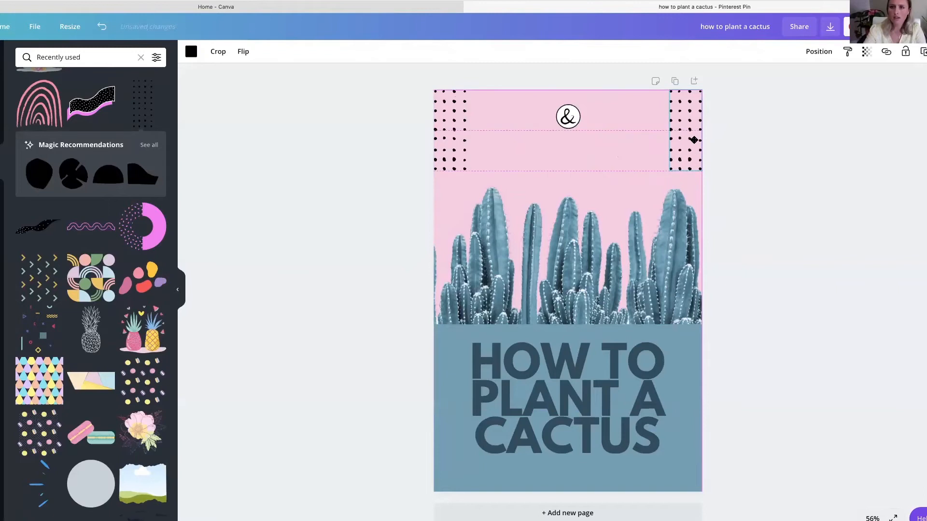
left_click(770, 178)
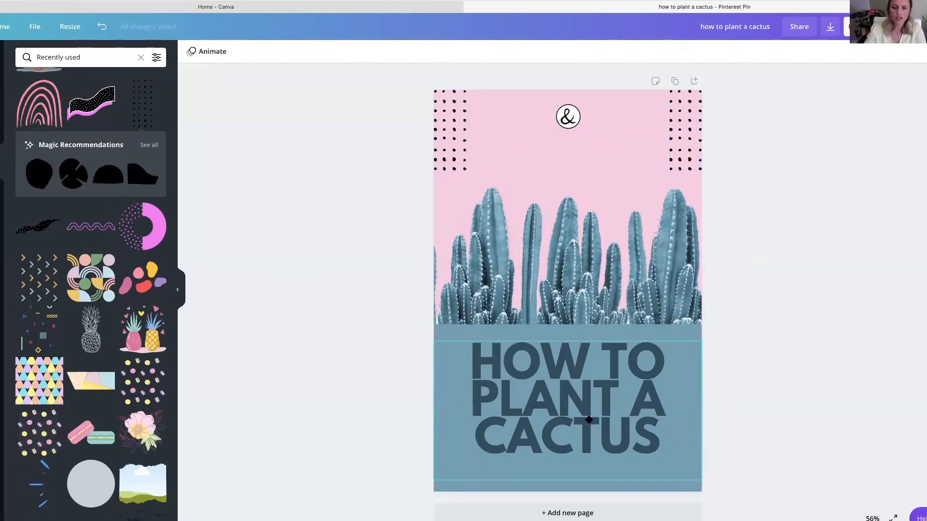
left_click_drag(589, 420, 589, 423)
left_click(379, 341)
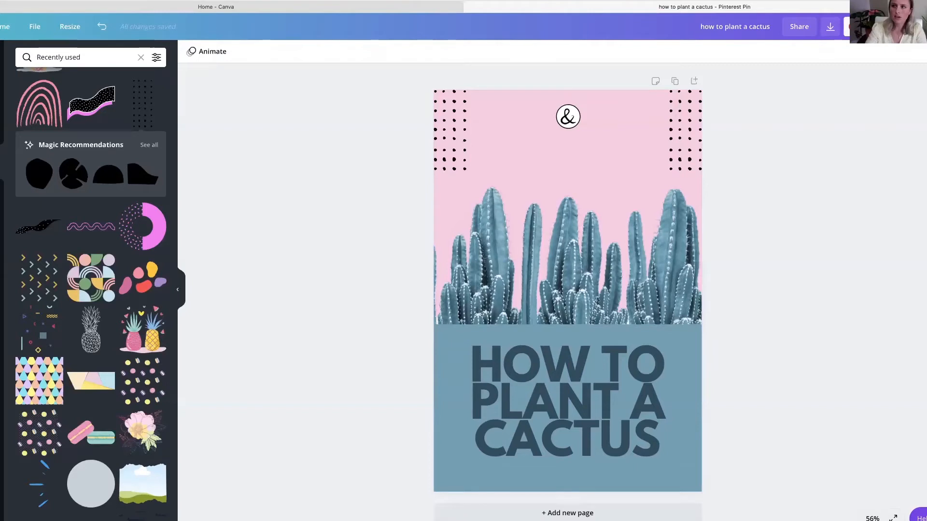
- Examine the download options for publishing the pin as a PNG file
left_click(923, 27)
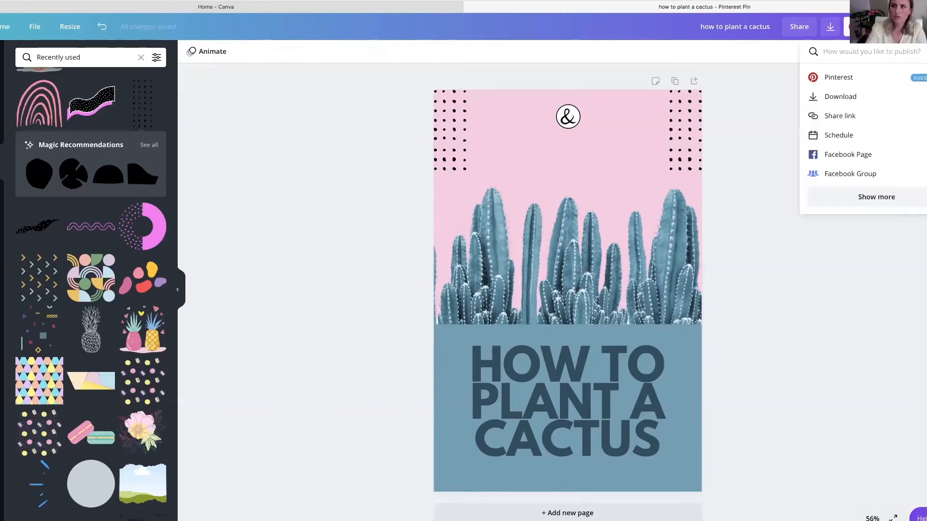
left_click(875, 99)
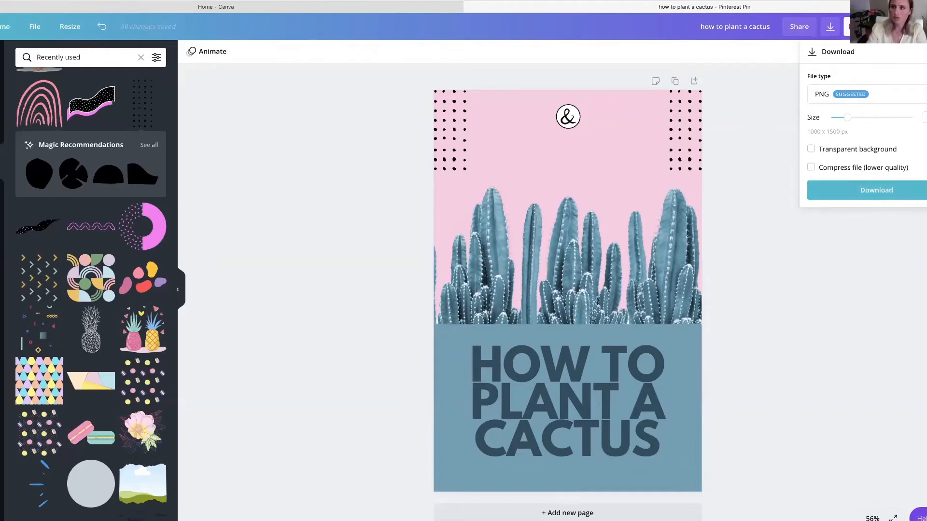
left_click(292, 160)
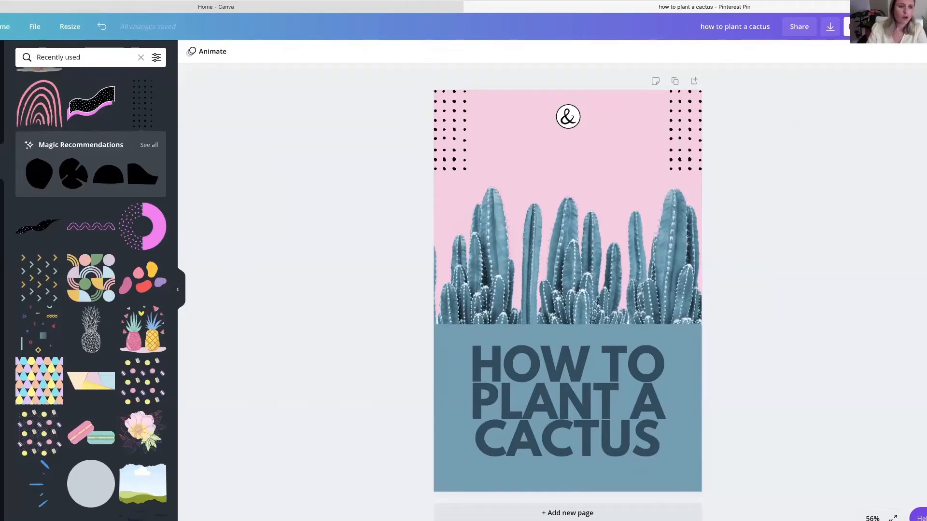
scroll(97, 193, "up", 1)
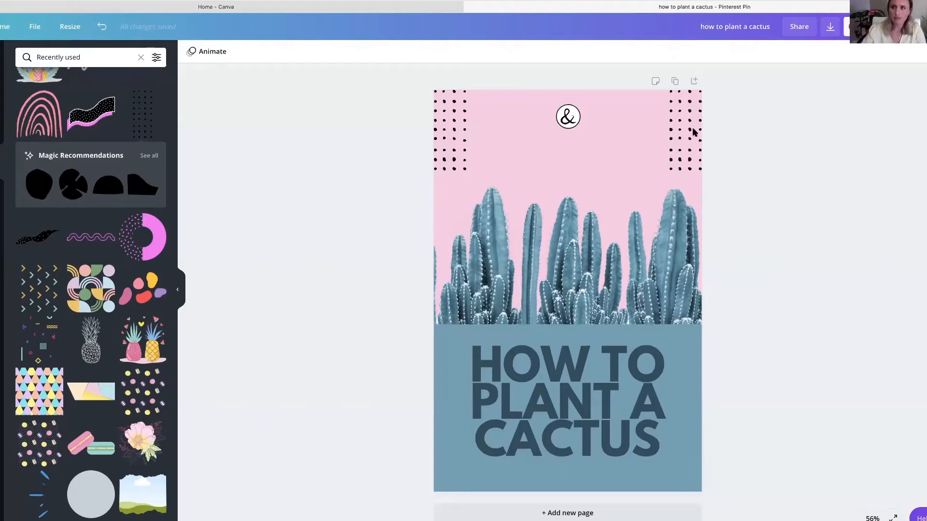
- Add a second page and insert the photo of three green cacti on a pink background from the cactus photo results
left_click(565, 513)
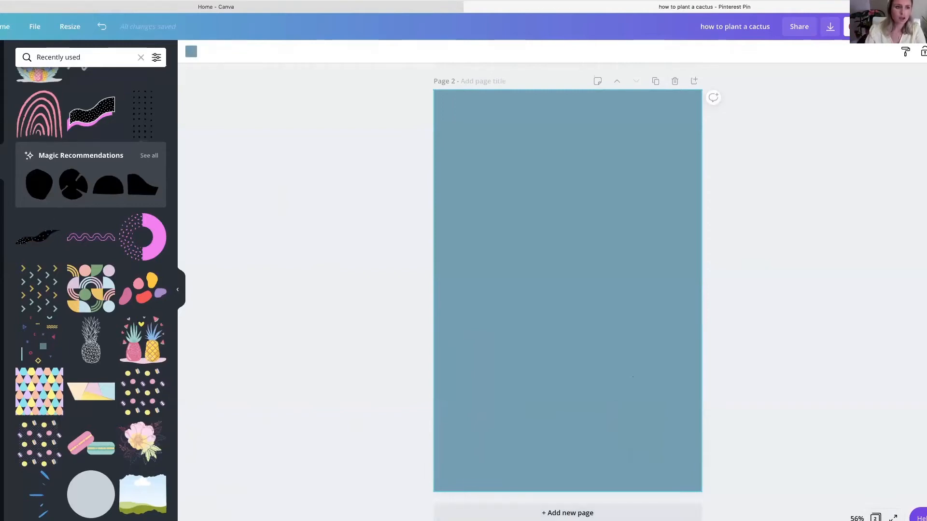
left_click(2, 128)
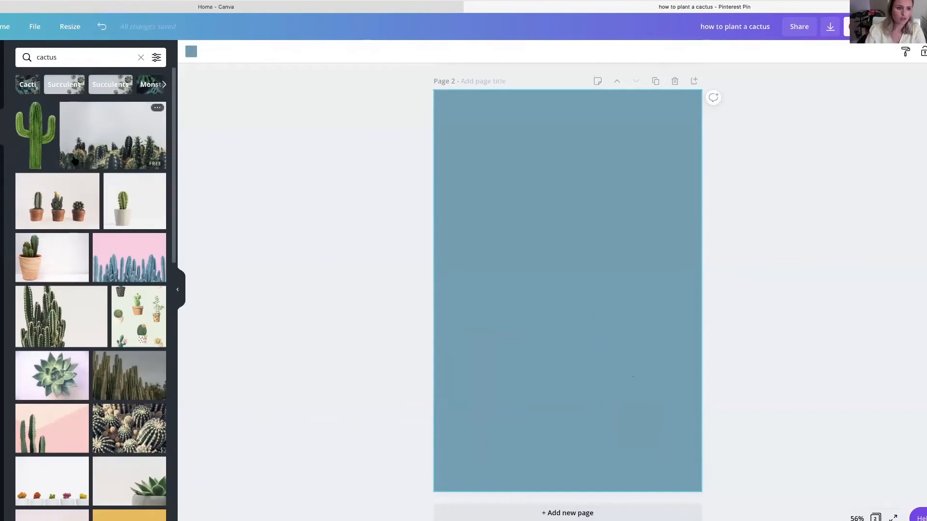
scroll(75, 161, "down", 3)
scroll(74, 161, "down", 4)
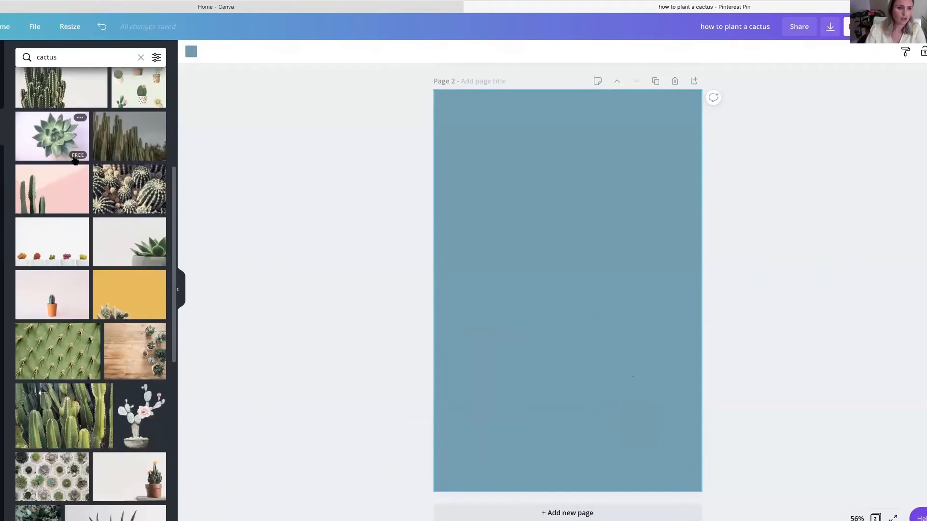
scroll(74, 160, "up", 3)
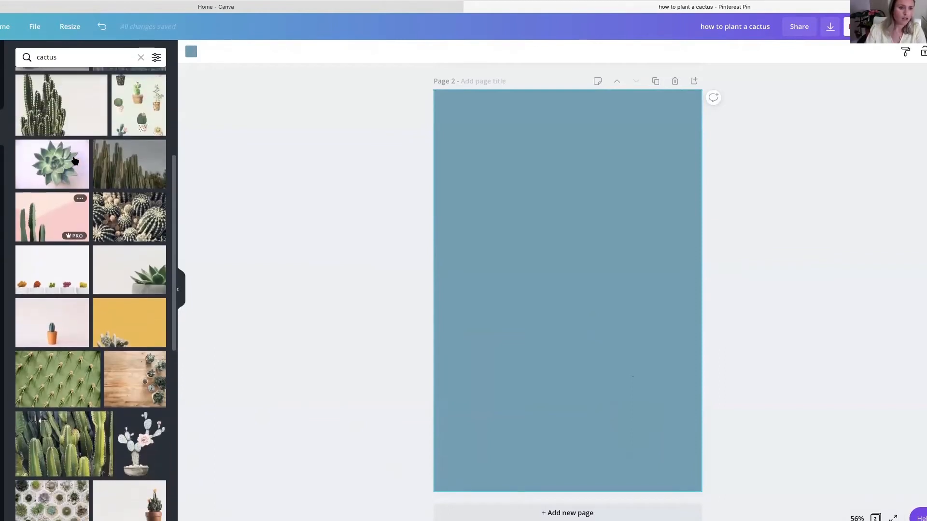
left_click(61, 215)
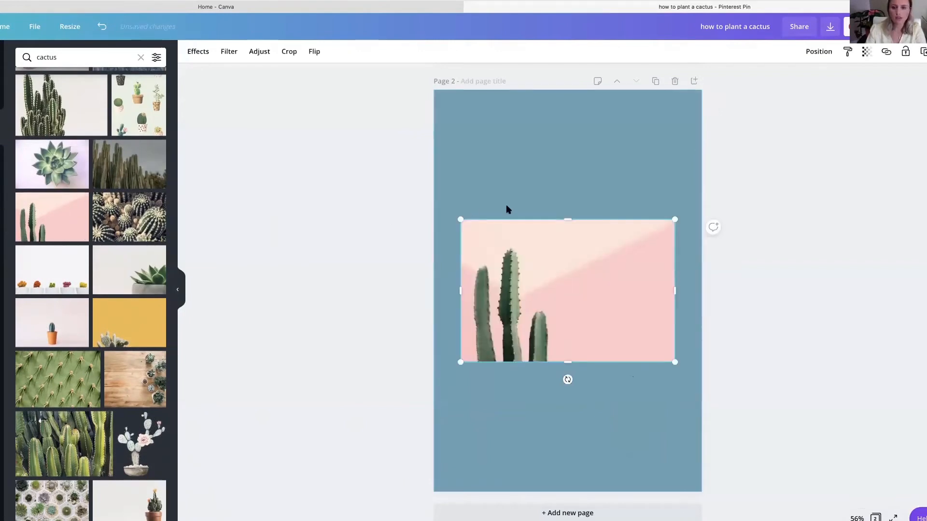
- Enlarge the cactus photo and align it with the page's left and bottom edges so it covers about the lower 70% of the page
left_click_drag(454, 182, 449, 170)
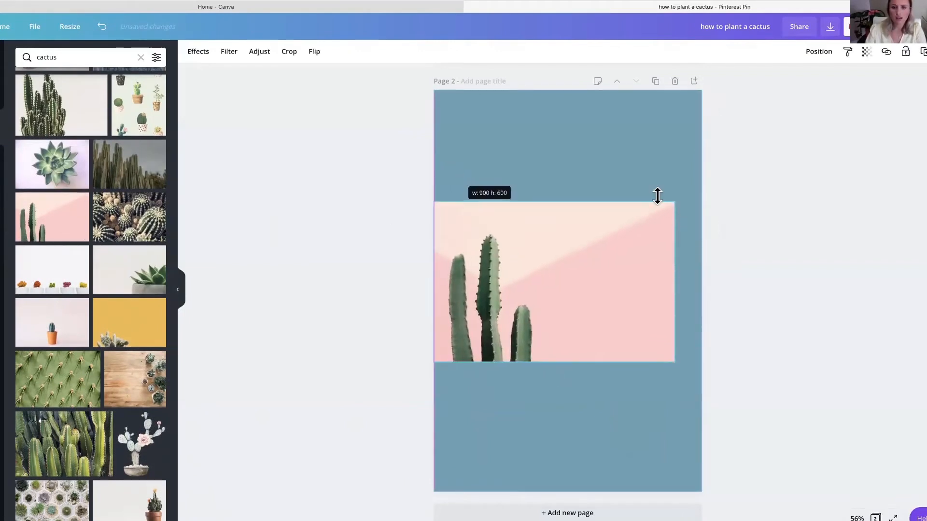
left_click_drag(687, 170, 695, 155)
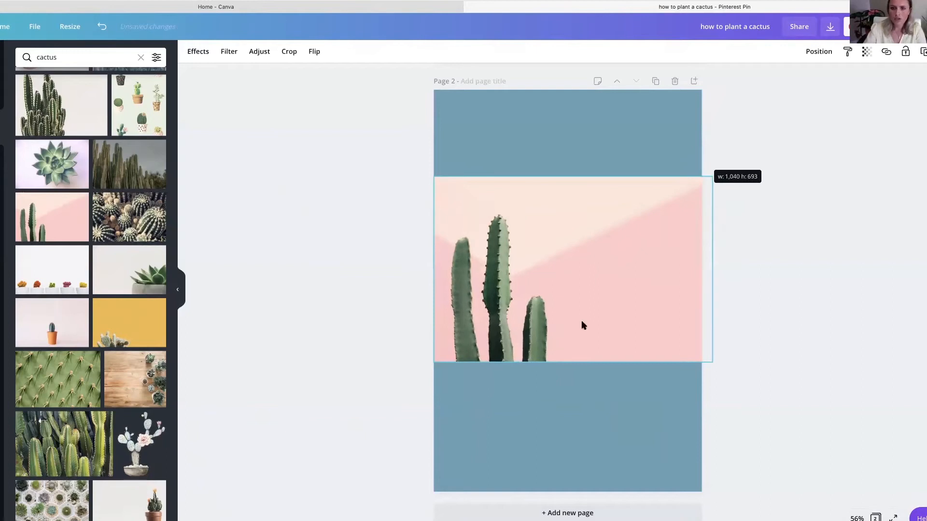
left_click_drag(572, 362, 569, 450)
left_click_drag(515, 372, 522, 395)
left_click_drag(445, 209, 430, 205)
left_click_drag(523, 335, 549, 339)
left_click_drag(444, 348, 434, 346)
left_click_drag(500, 346, 519, 341)
left_click_drag(447, 346, 431, 346)
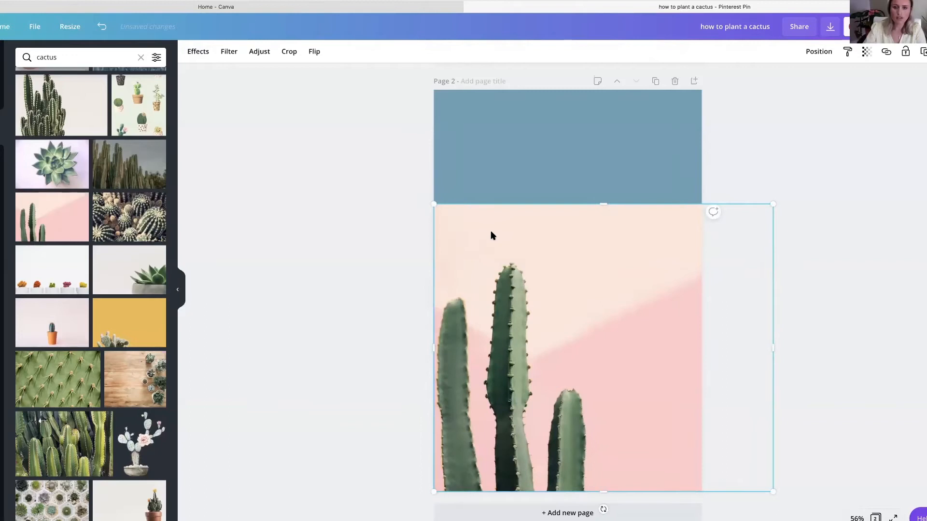
- Remove the photo's background and enlarge the cactus cutout from its lower-left corner to about 1,615 × 1,369 px
left_click(199, 54)
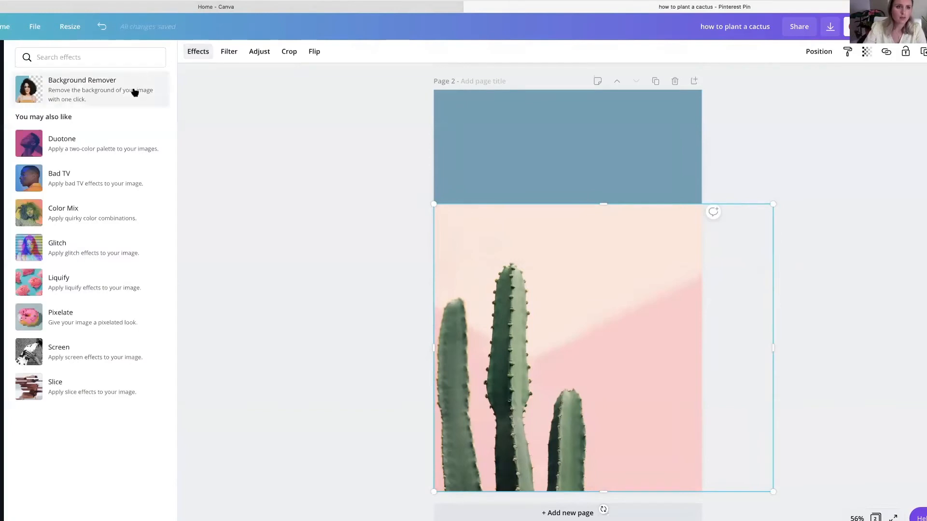
left_click(134, 92)
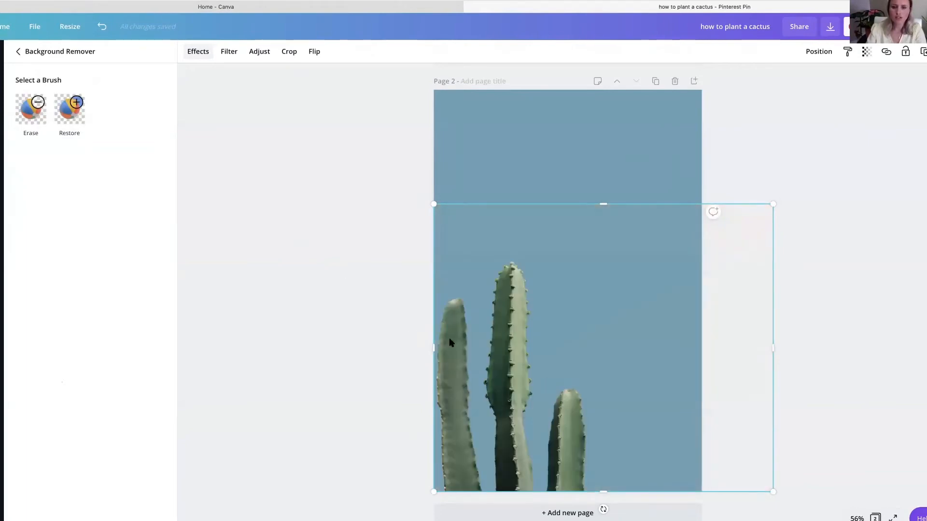
scroll(440, 337, "up", 10)
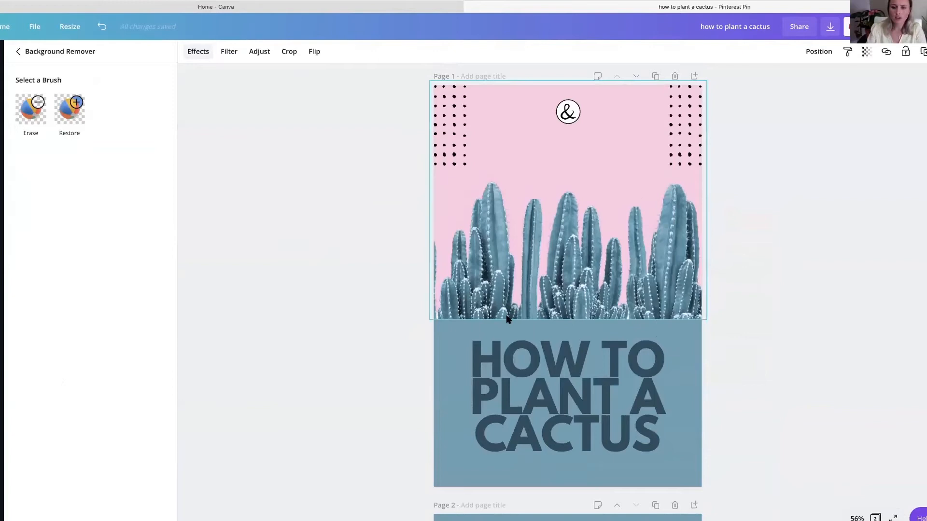
scroll(441, 330, "down", 10)
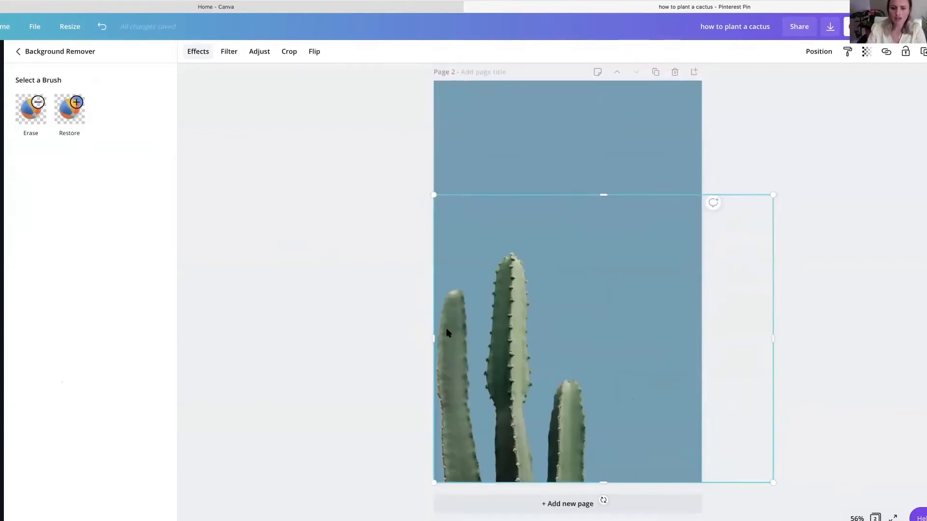
left_click_drag(773, 204, 866, 124)
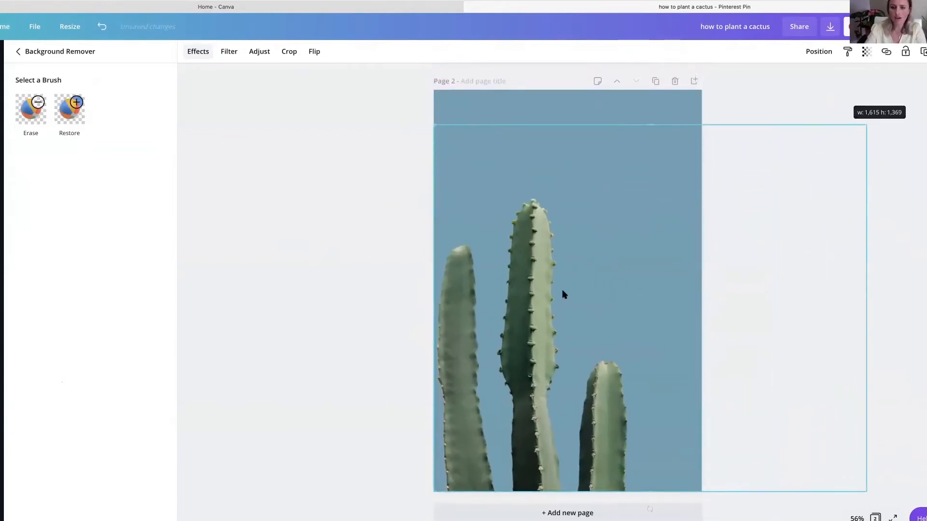
- Insert the "HELLO darling" font combination on page 2 and place it in the upper area above the cacti
left_click(274, 280)
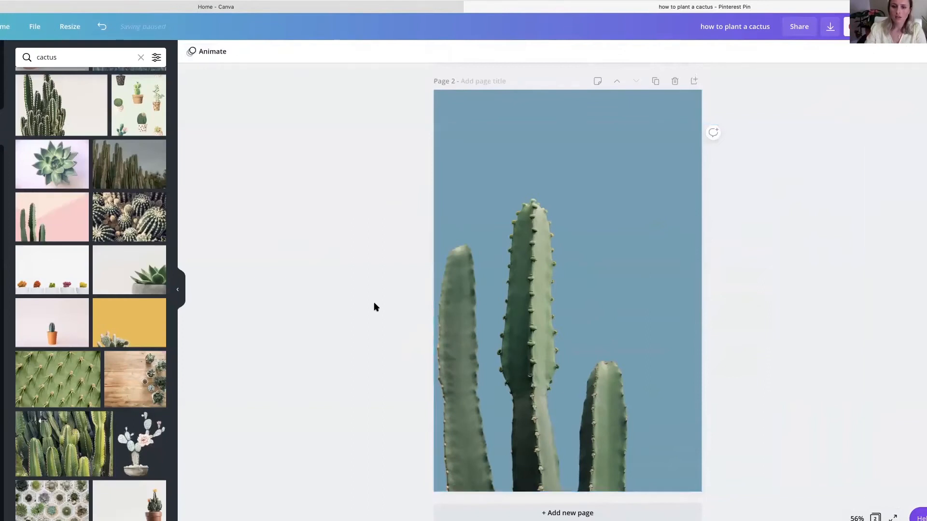
scroll(374, 307, "up", 2)
scroll(369, 307, "down", 2)
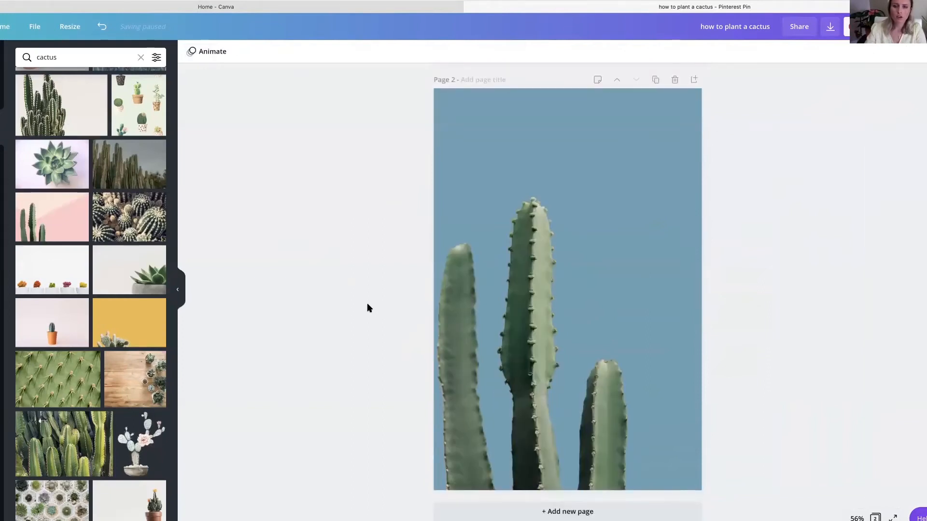
scroll(367, 308, "up", 3)
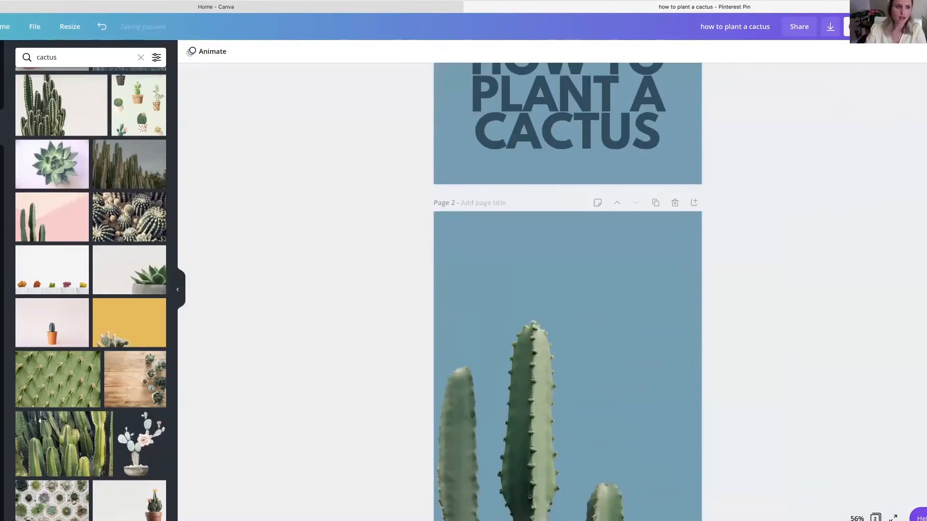
left_click(2, 197)
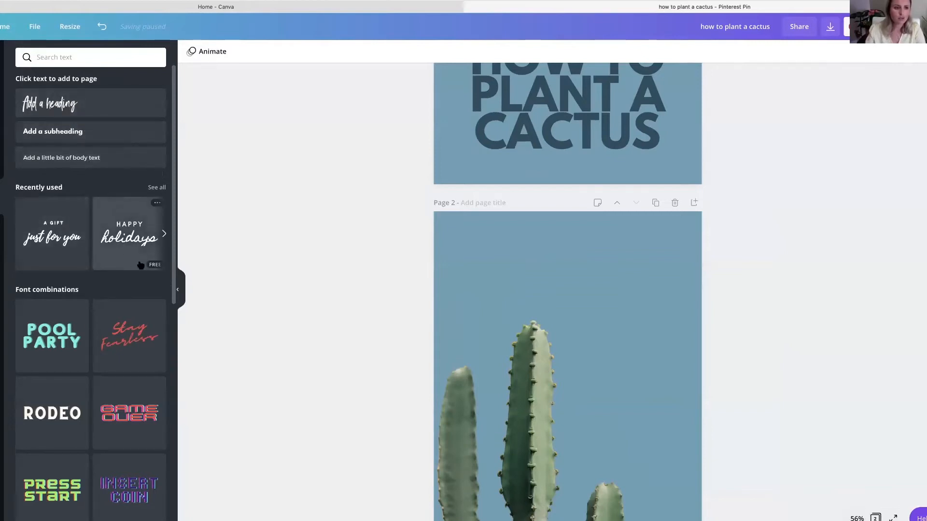
scroll(55, 304, "down", 2)
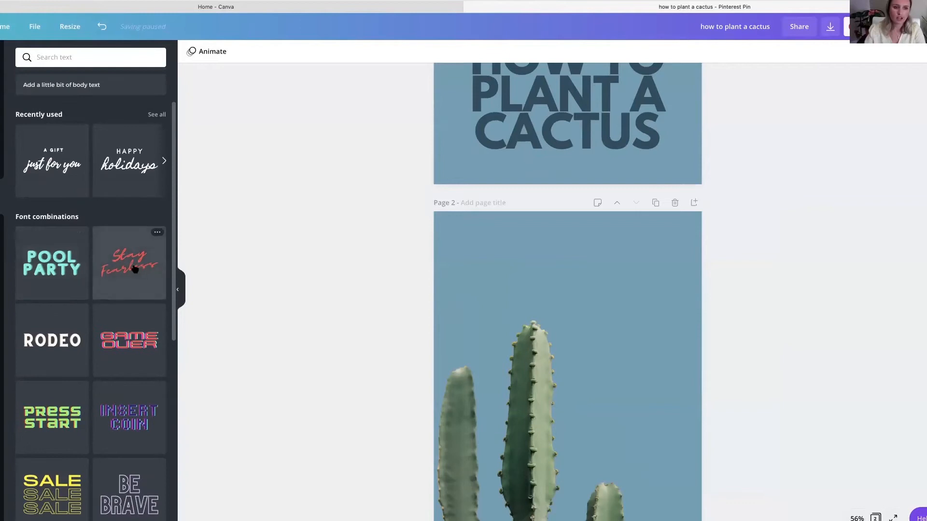
scroll(79, 274, "down", 3)
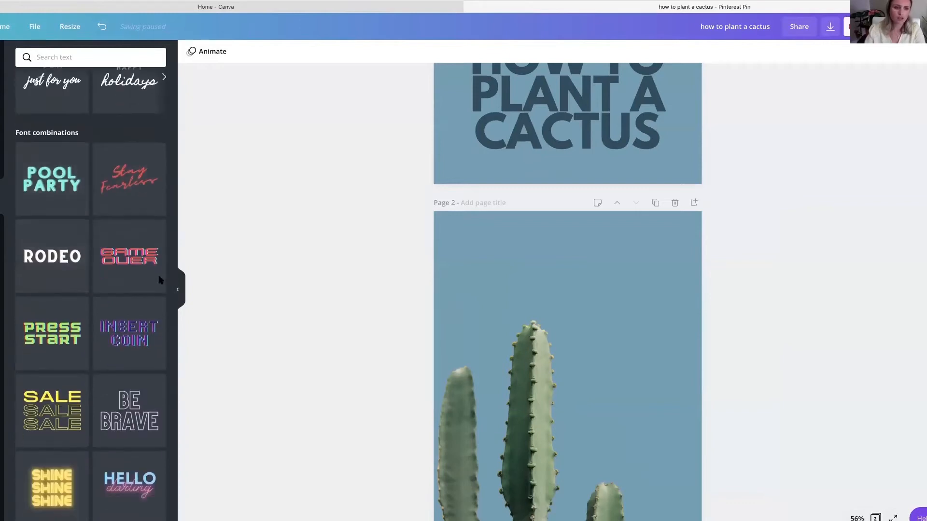
scroll(70, 301, "down", 5)
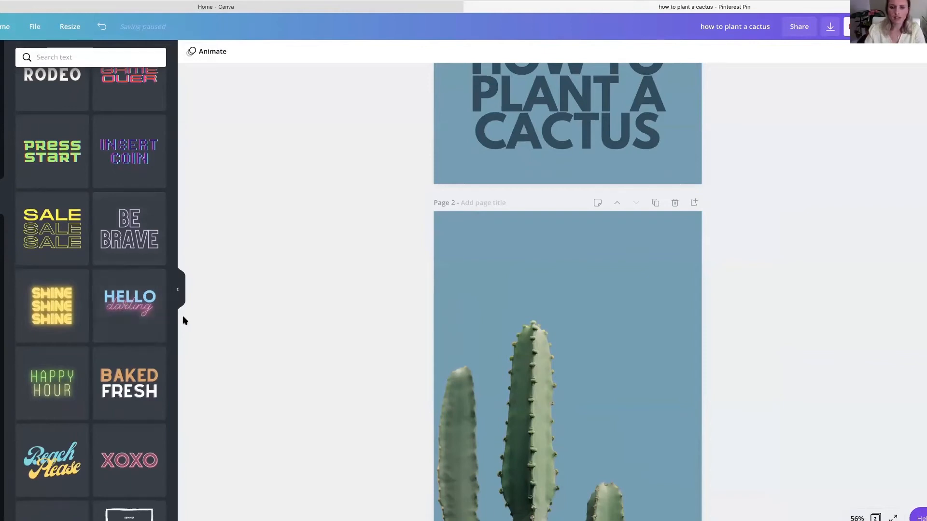
left_click(155, 301)
left_click_drag(507, 317, 502, 184)
left_click_drag(508, 153, 513, 152)
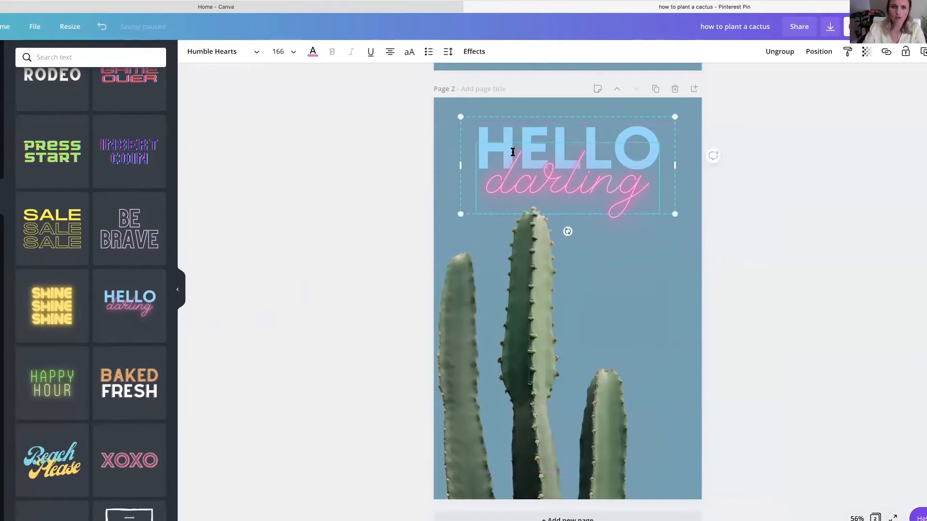
- Replace the word "HELLO" in the heading with "HOW TO PLANT A"
left_click(514, 128)
double_click(513, 128)
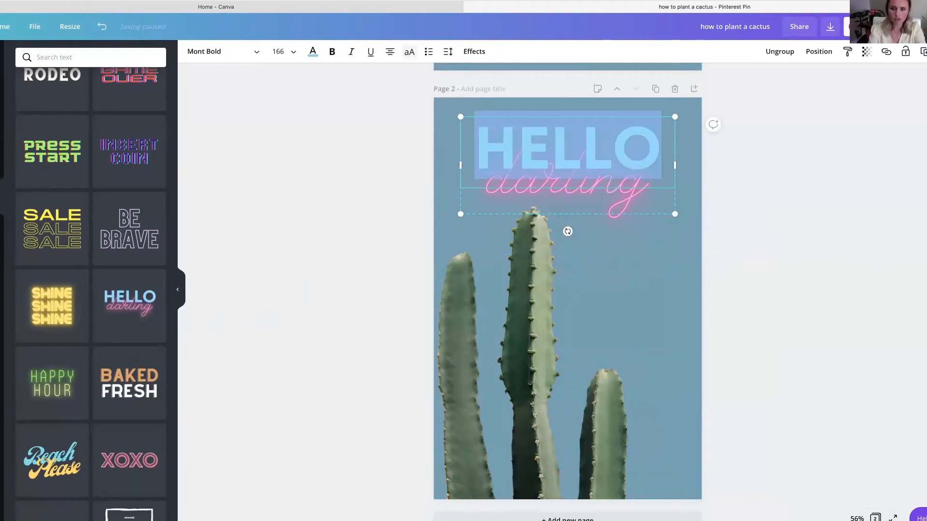
type("HOW TO PLA")
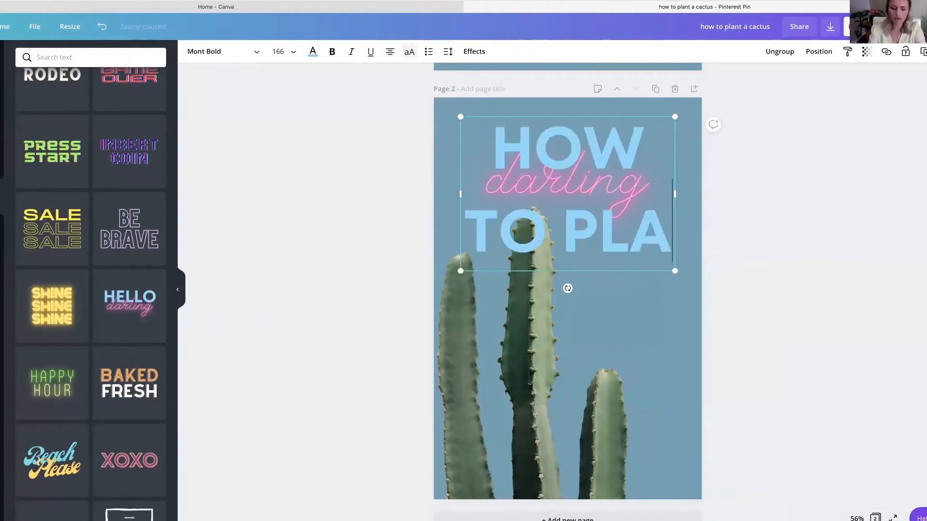
type("NT A")
- Try widening the "HOW TO PLANT A" text box to the page edges and setting its font size to 80
left_click_drag(459, 277, 434, 275)
left_click_drag(675, 275, 701, 273)
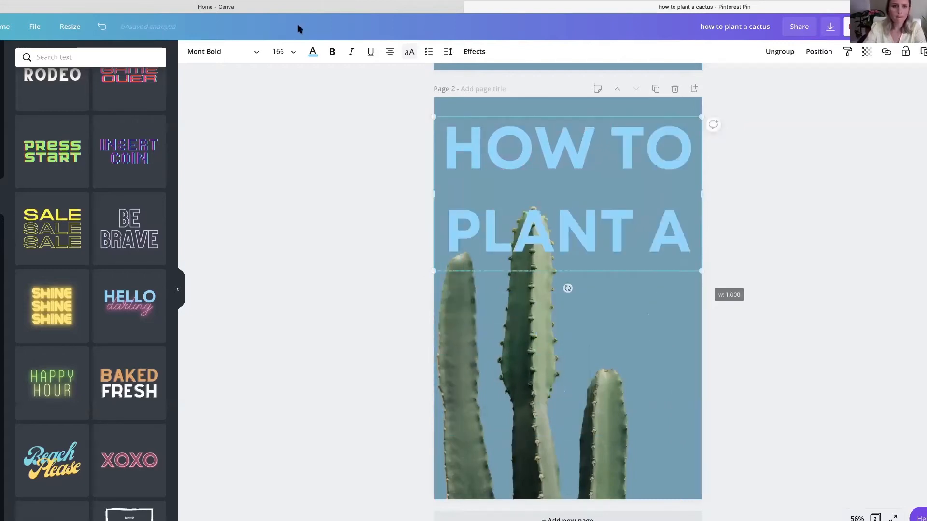
left_click(284, 56)
scroll(292, 261, "down", 5)
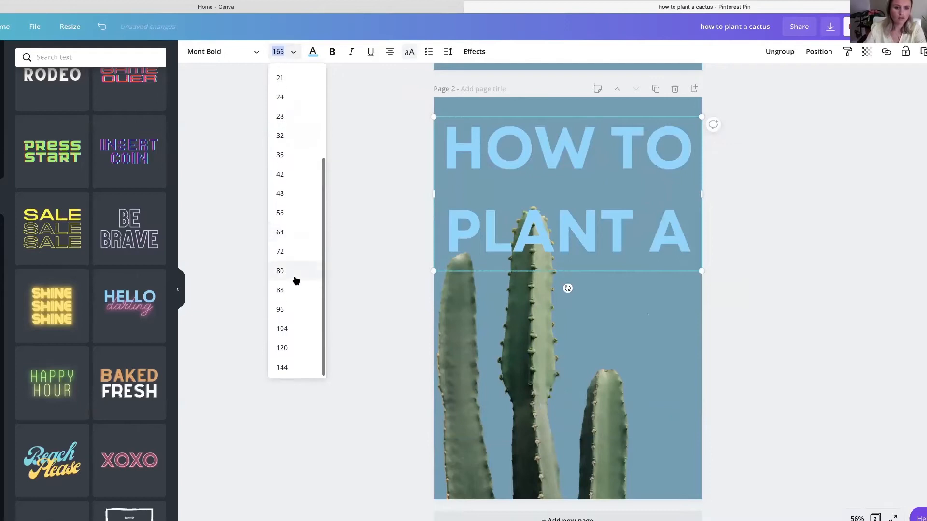
left_click(295, 278)
left_click(509, 184)
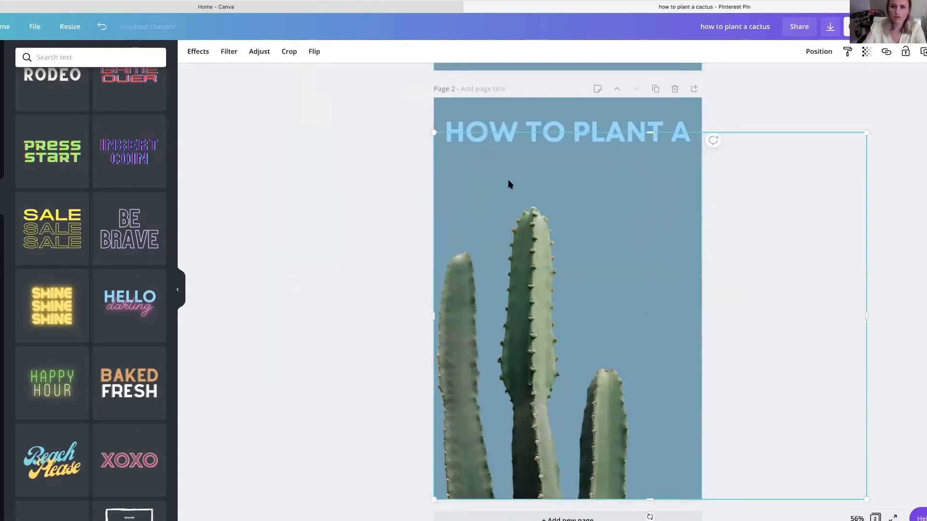
left_click(102, 27)
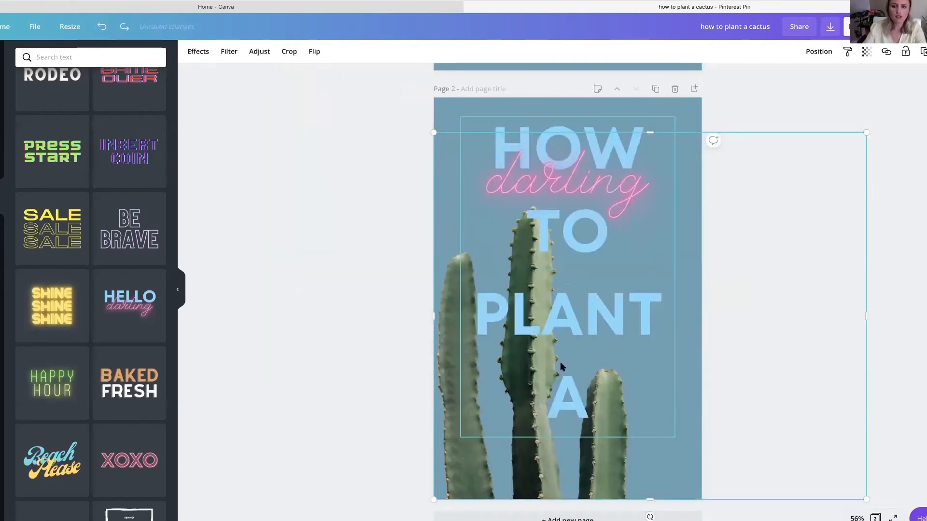
- Stretch the "HOW TO PLANT A" text box across the full page width and reduce its font size to 72
left_click(506, 291)
left_click(280, 52)
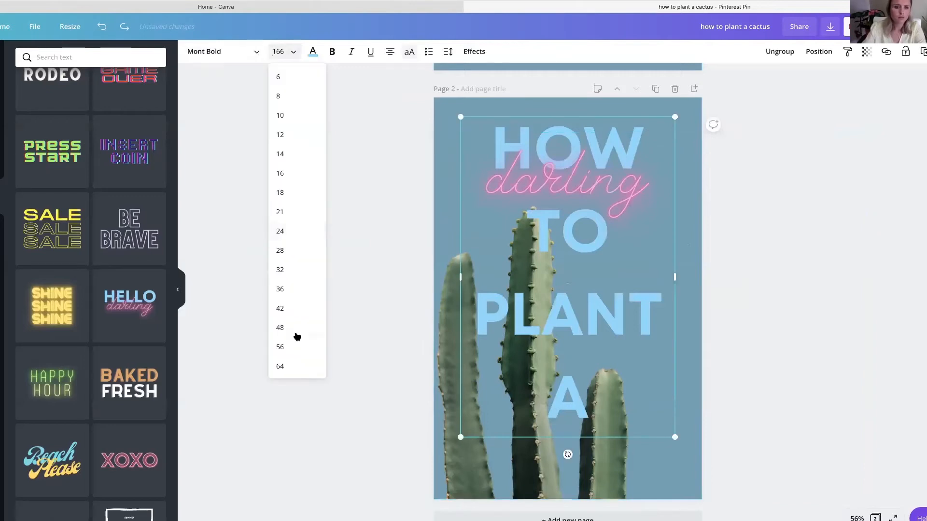
scroll(296, 330, "down", 1)
left_click(292, 325)
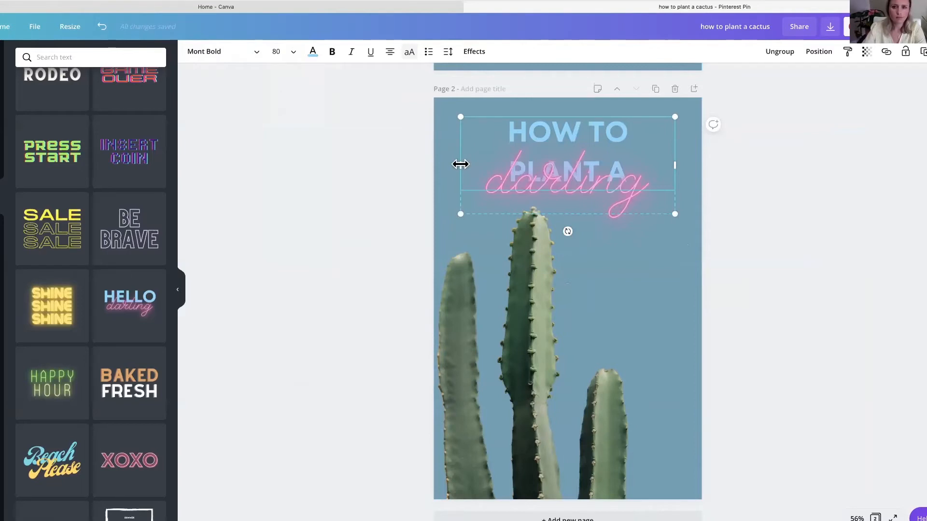
left_click_drag(448, 164, 432, 162)
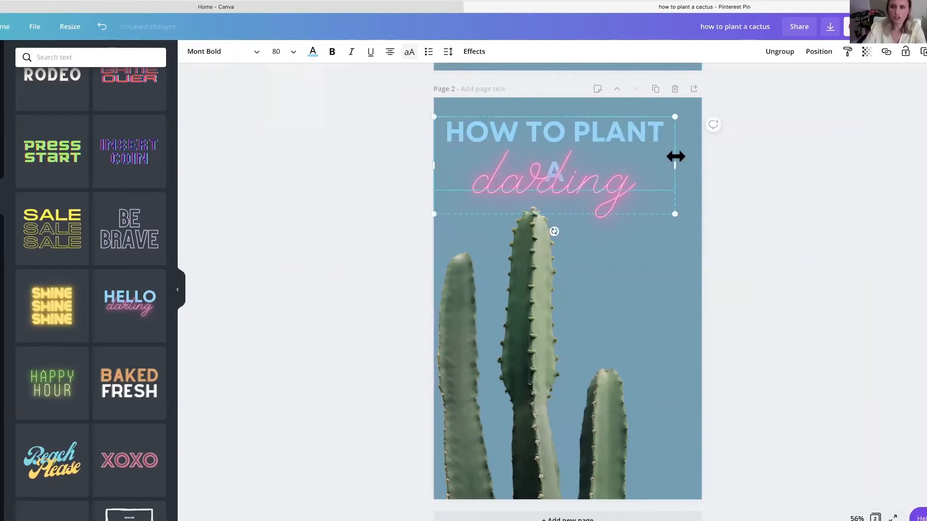
left_click_drag(686, 164, 701, 163)
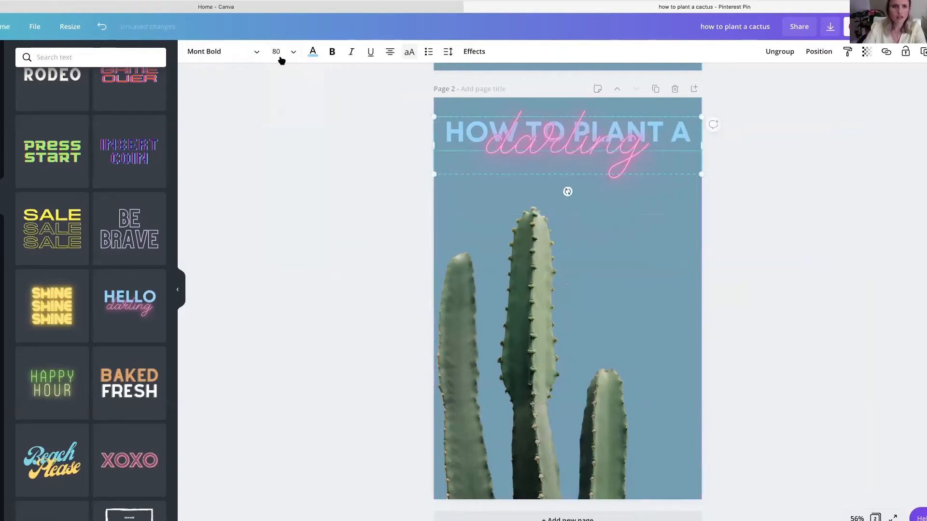
left_click(295, 249)
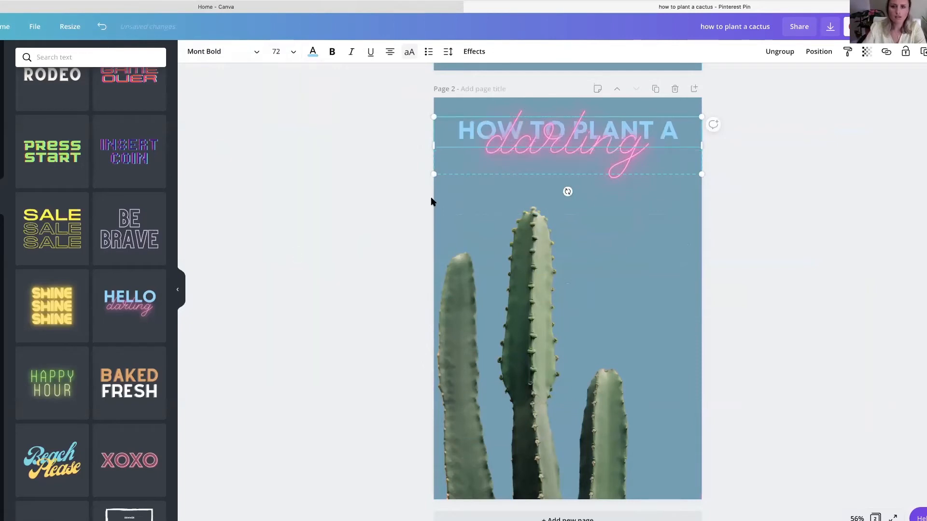
- Replace the pink neon script word "darling" with "cactus"
double_click(522, 156)
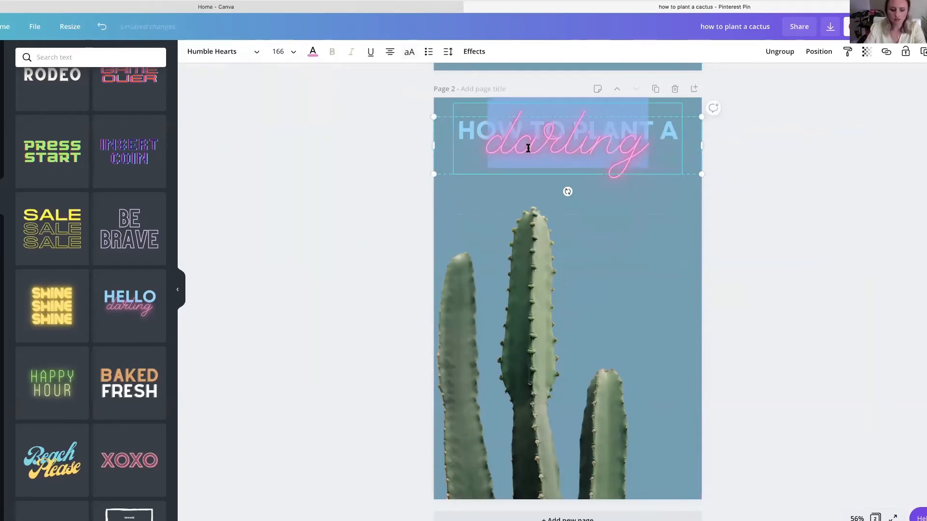
type("cactus")
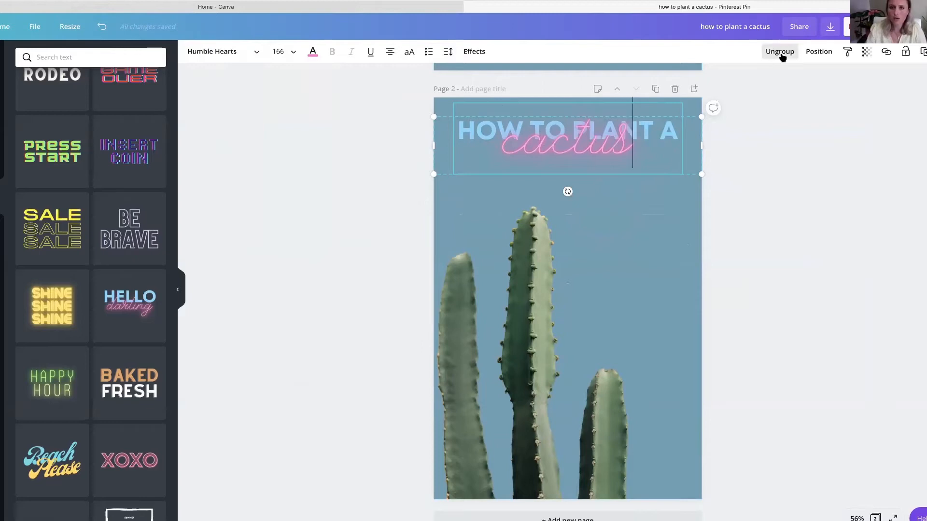
left_click(448, 51)
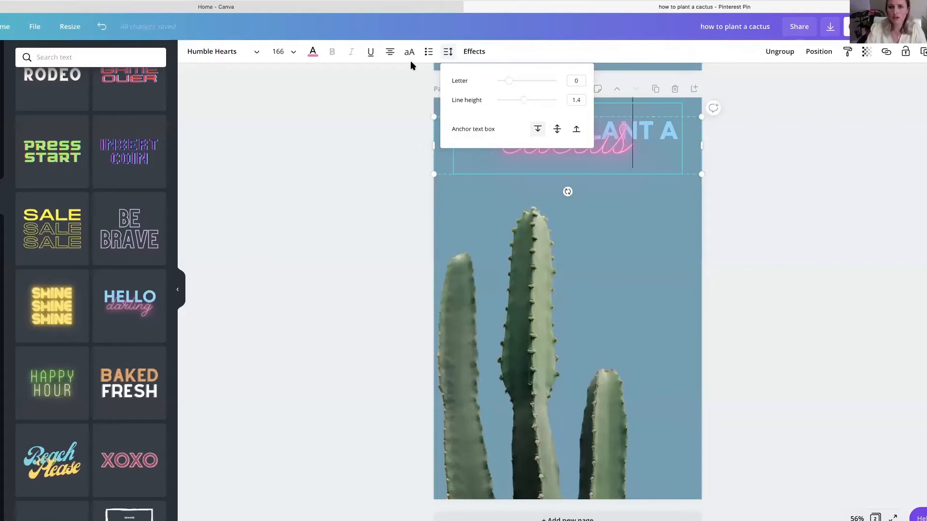
left_click(766, 148)
- Ungroup the heading texts and move "cactus" down so it sits just beneath "HOW TO PLANT A"
left_click(586, 130)
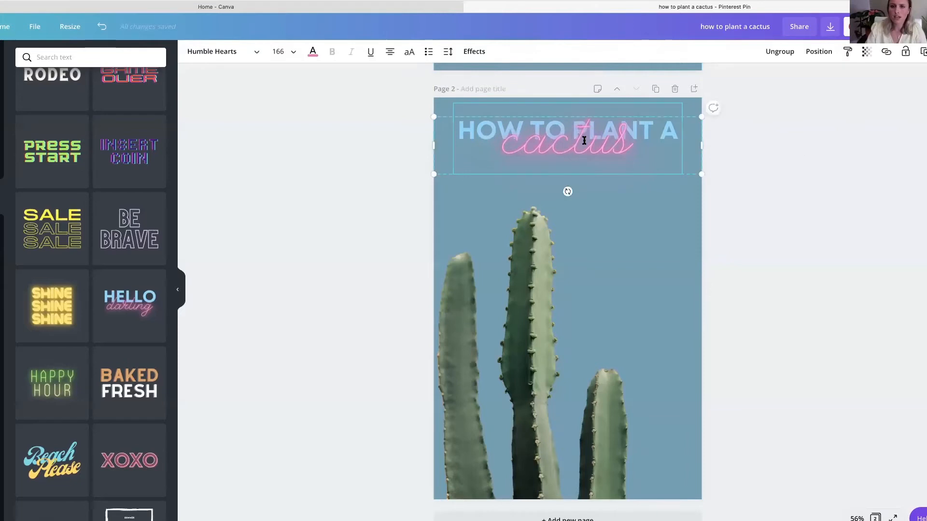
left_click(779, 52)
left_click(753, 164)
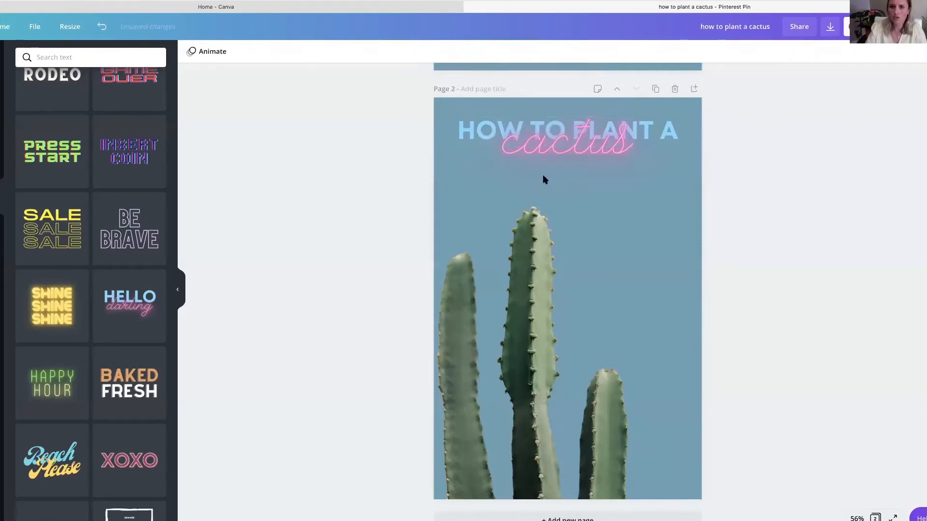
left_click_drag(544, 157, 544, 177)
left_click(352, 138)
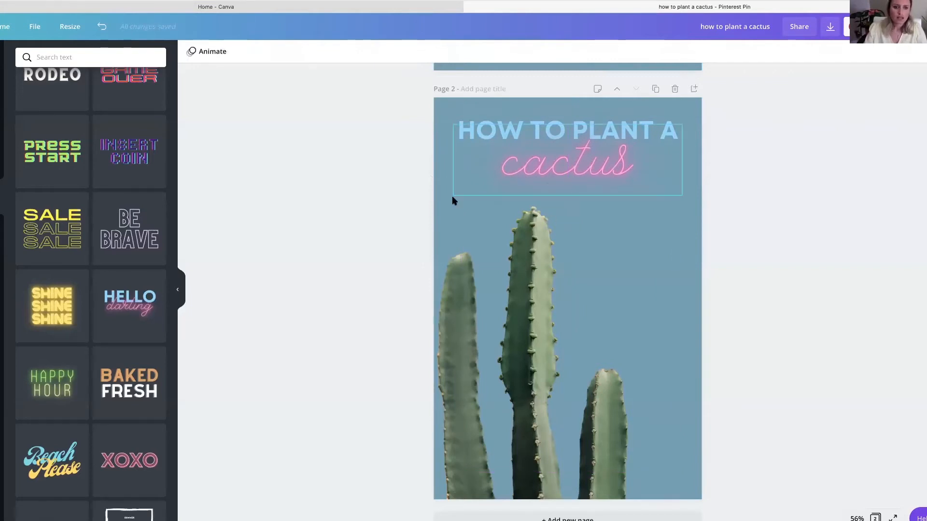
- Insert the recently used multicoloured blob graphic, shrink it and place it in the page's bottom-right corner
left_click(1, 162)
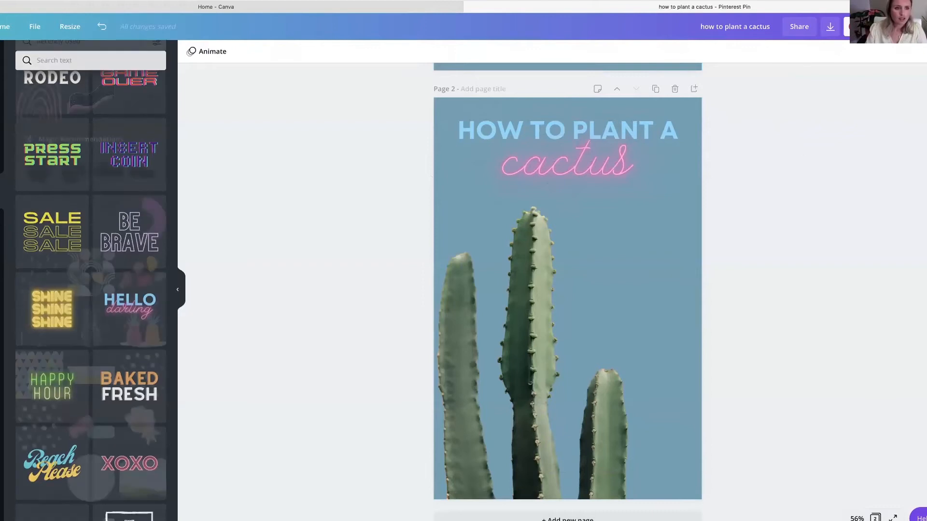
scroll(121, 220, "down", 1)
scroll(121, 220, "down", 1)
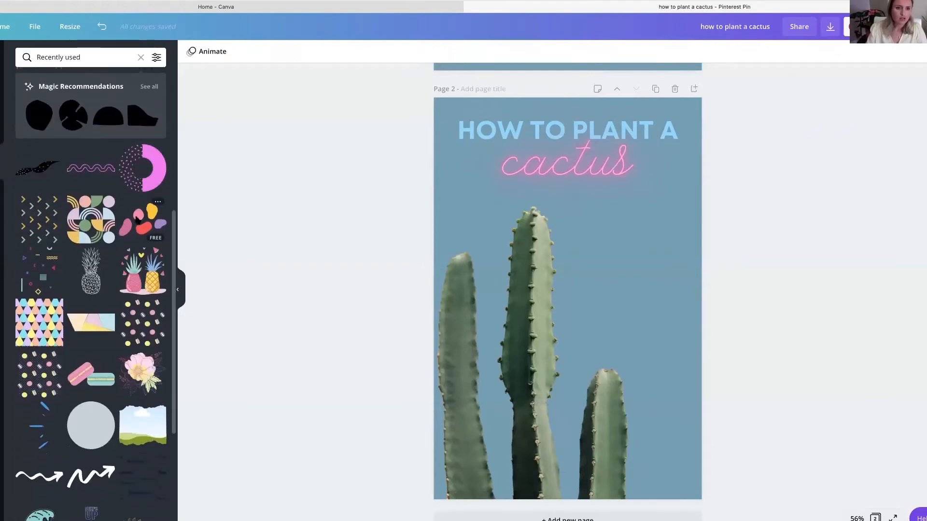
left_click(137, 220)
left_click_drag(534, 309, 614, 351)
left_click_drag(594, 307, 645, 463)
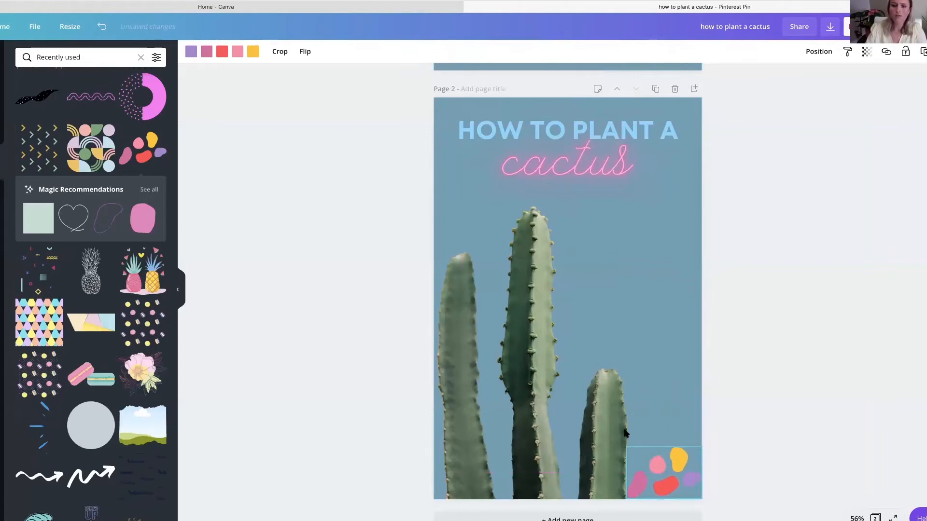
left_click(354, 174)
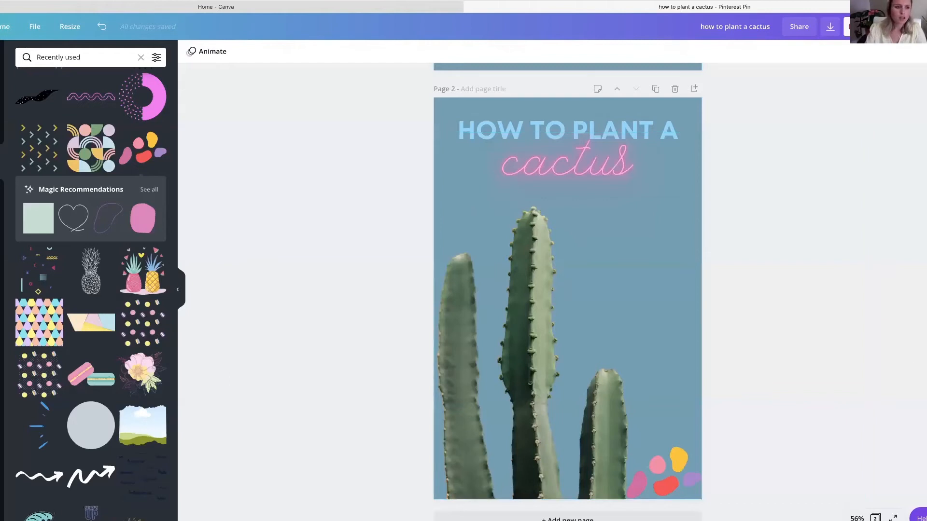
- Add a subheading to page 2 and replace its placeholder with the creator's website address
left_click(1, 197)
scroll(53, 190, "up", 7)
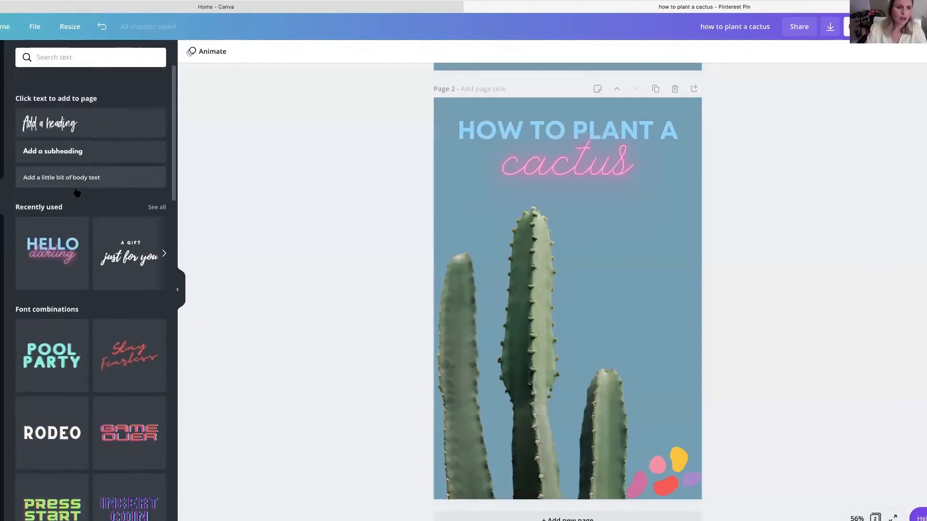
left_click(52, 134)
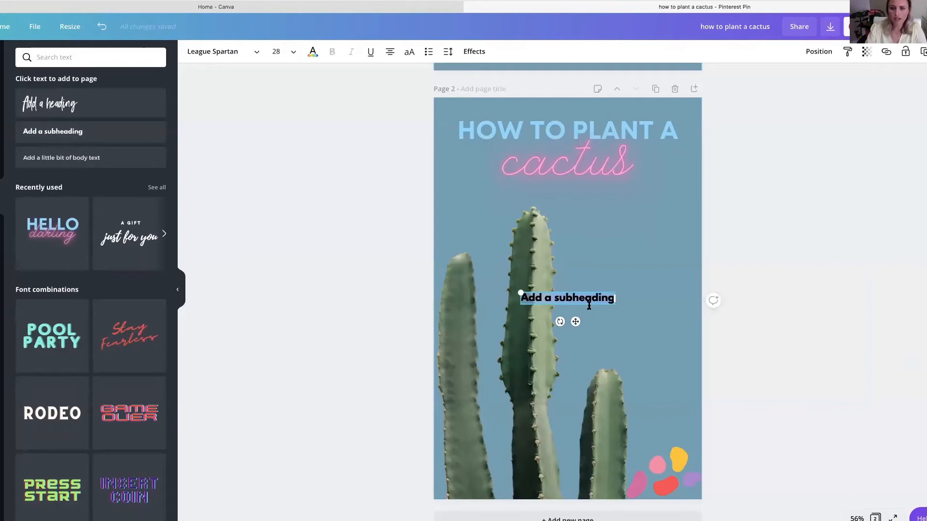
key("BackSpace")
type("tabitha")
key("BackSpace")
key("BackSpace")
key("BackSpace")
key("BackSpace")
type("b")
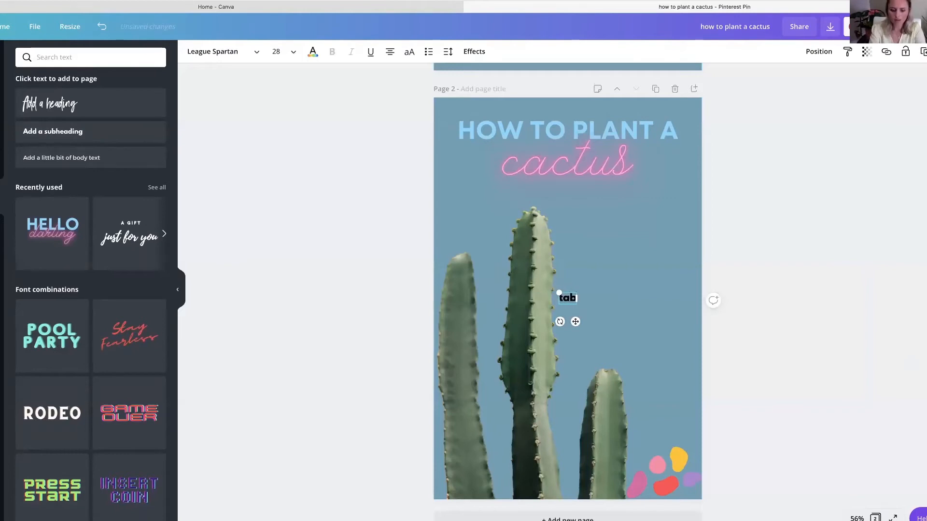
type("ithafrost.com")
- Rotate the website address to read vertically upward and place it near the page's right edge, centred vertically
left_click_drag(560, 322, 681, 293)
left_click(738, 298)
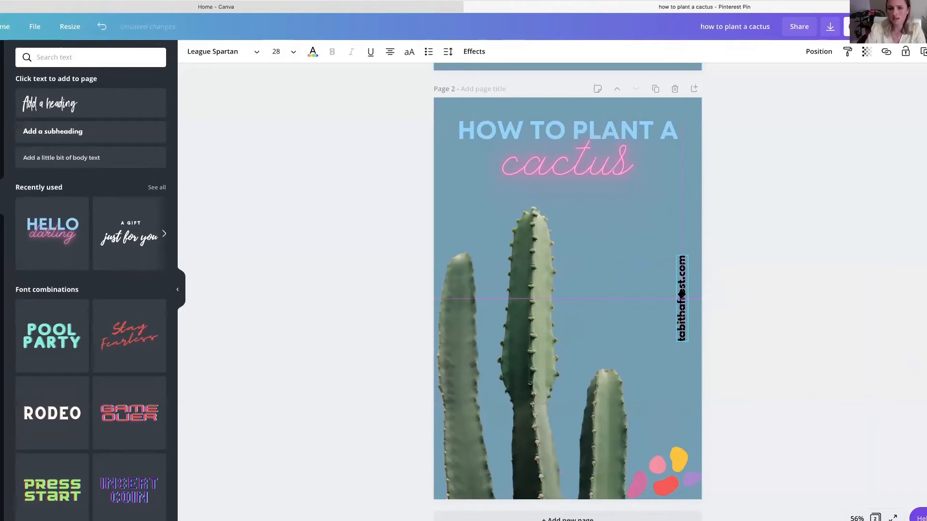
left_click_drag(681, 293, 681, 293)
left_click(761, 307)
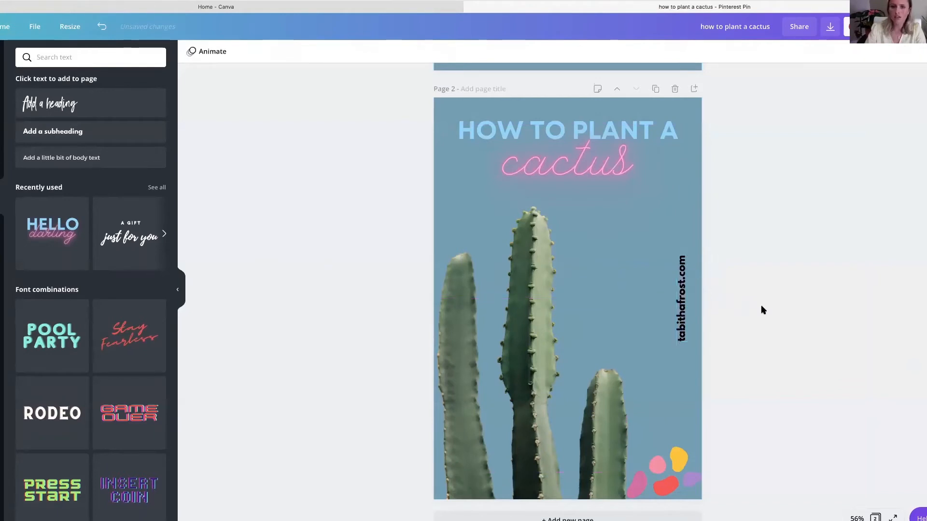
- Recolour the vertical website address on page 2 white
left_click(682, 300)
left_click(313, 51)
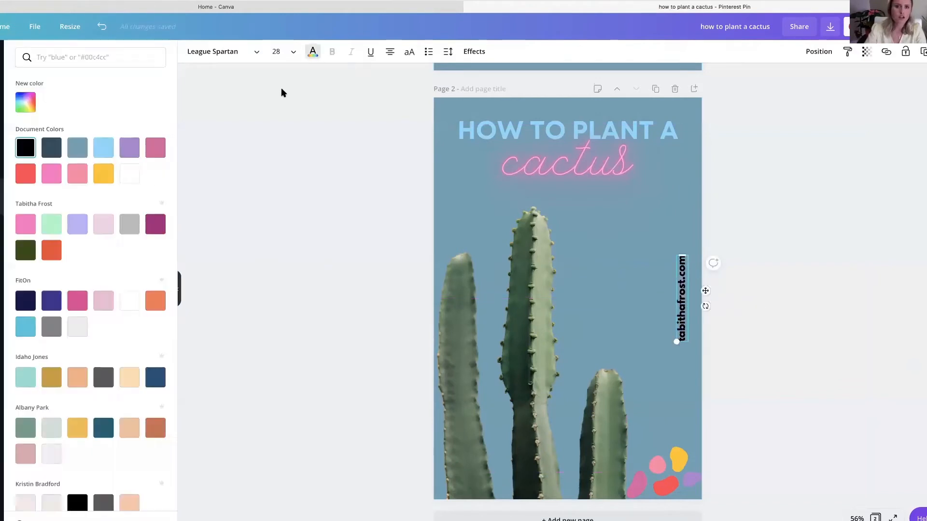
left_click(129, 174)
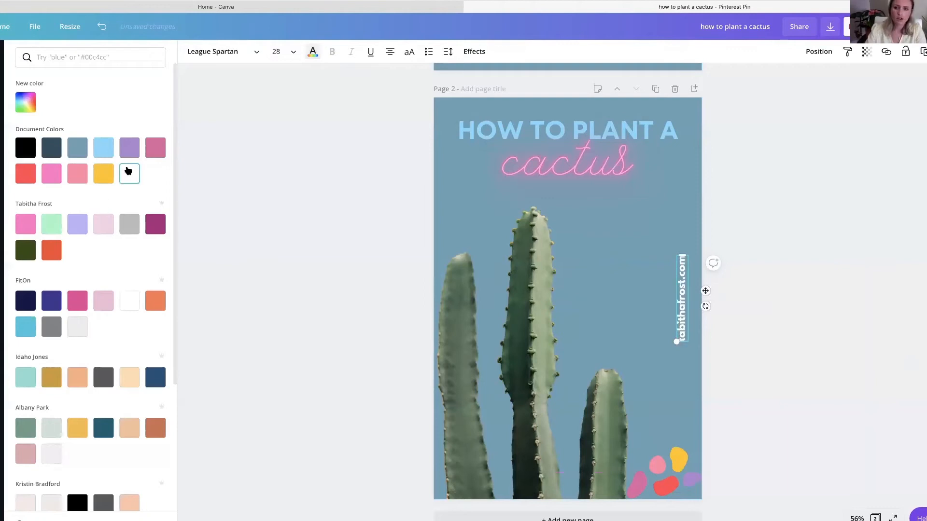
left_click(293, 181)
left_click(294, 184)
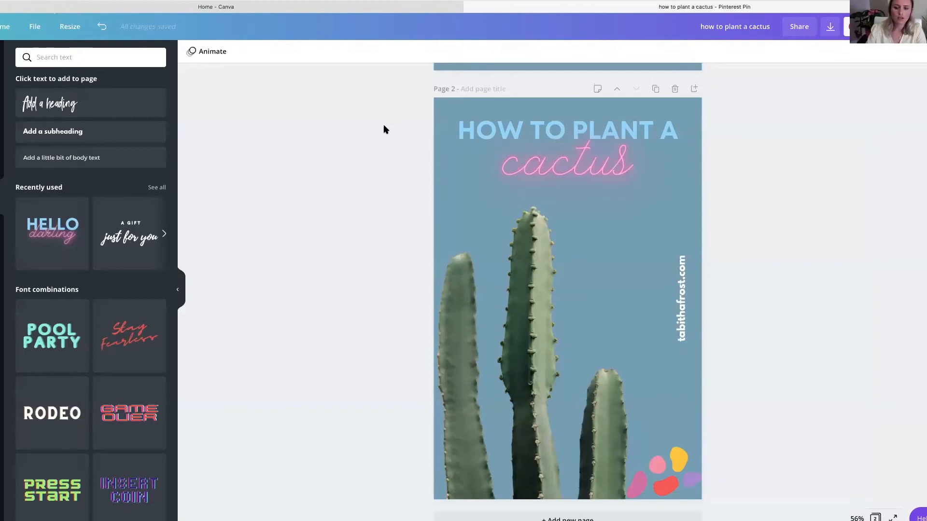
- Add a third page and set its background to the food photo with pineapple, oranges and raspberries
left_click(586, 520)
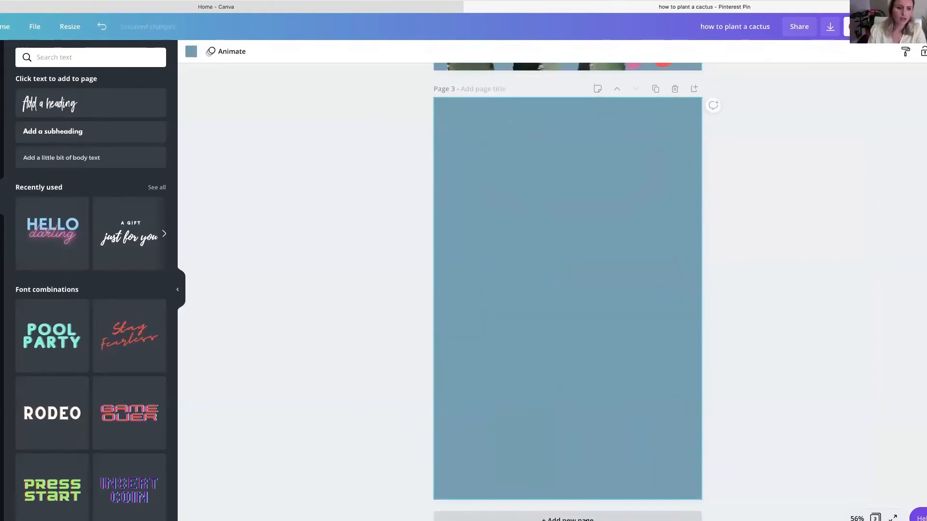
left_click(2, 335)
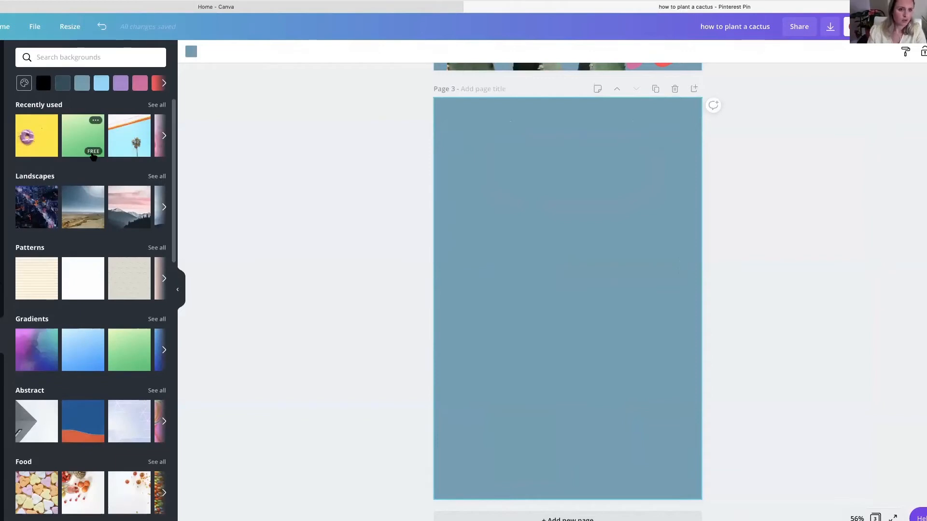
scroll(92, 150, "down", 1)
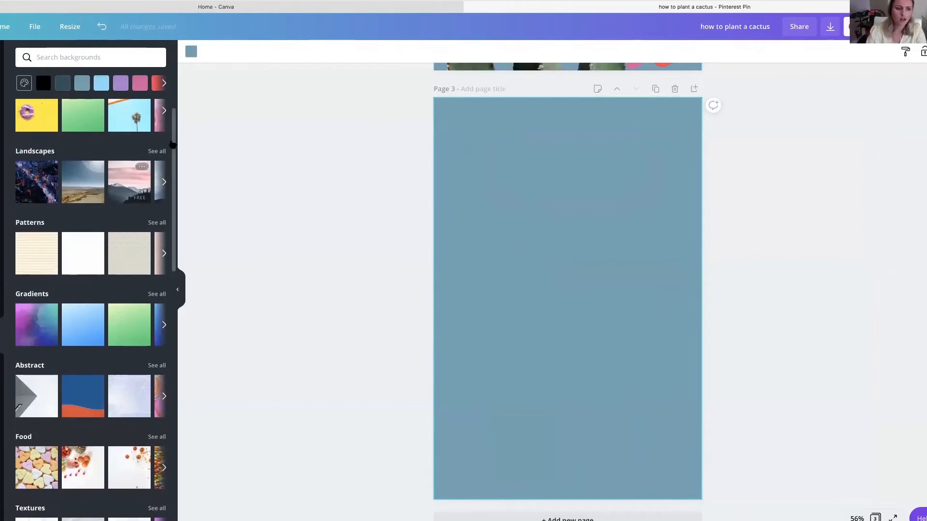
scroll(86, 266, "down", 5)
scroll(88, 267, "down", 2)
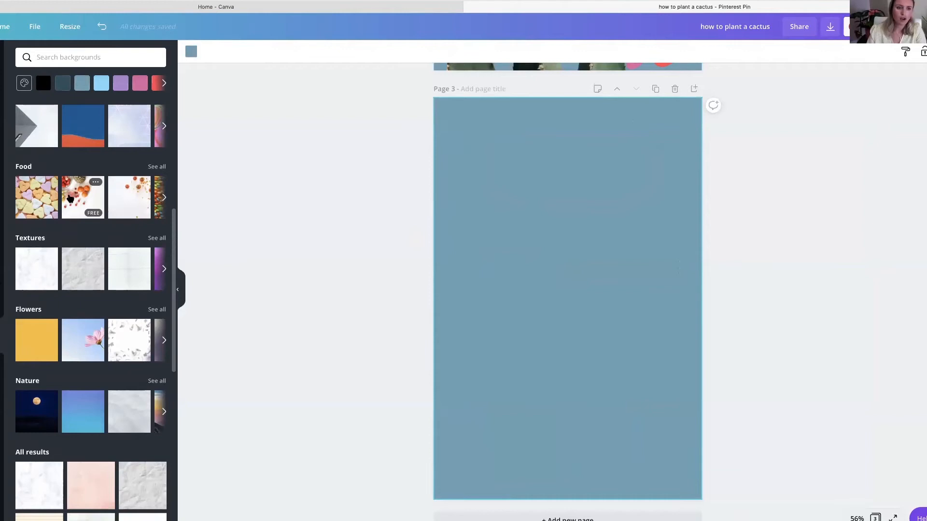
left_click(70, 198)
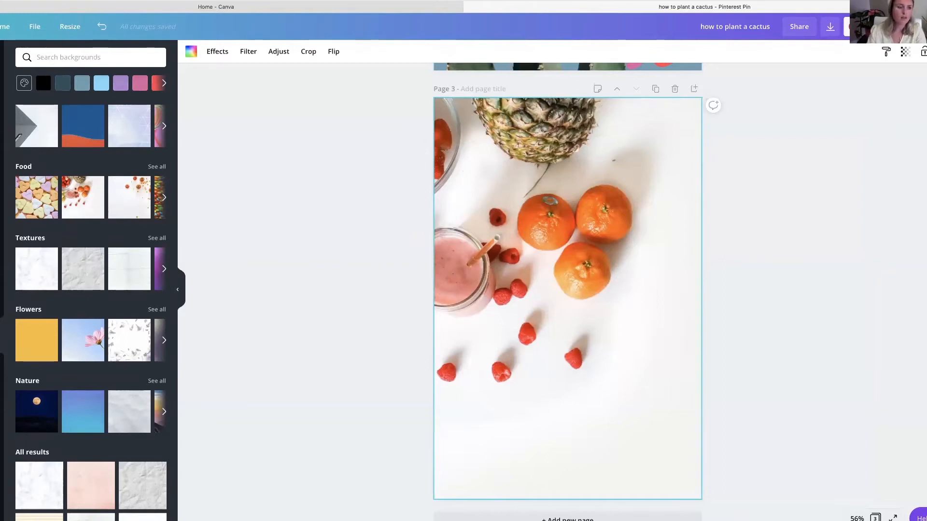
- Search the photos for "blender" and insert the red blender cutout on page 3
left_click(0, 126)
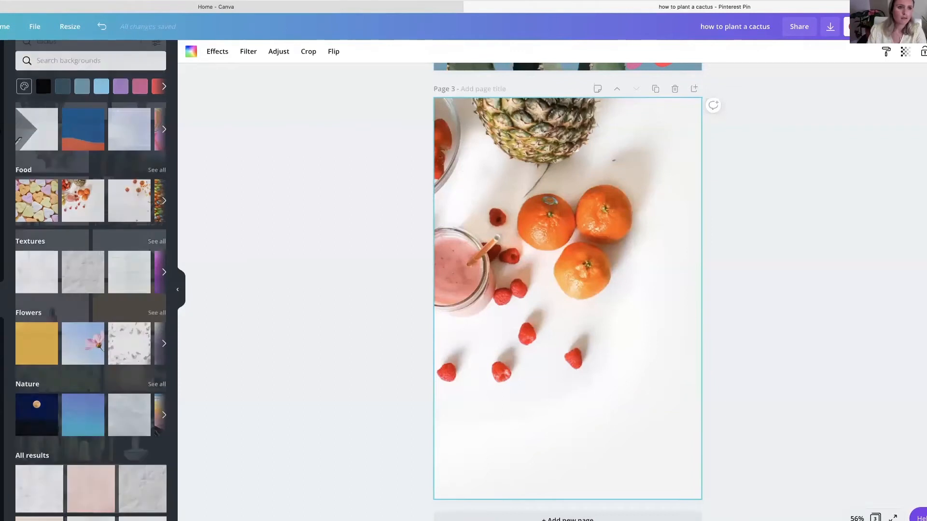
left_click_drag(69, 58, 13, 56)
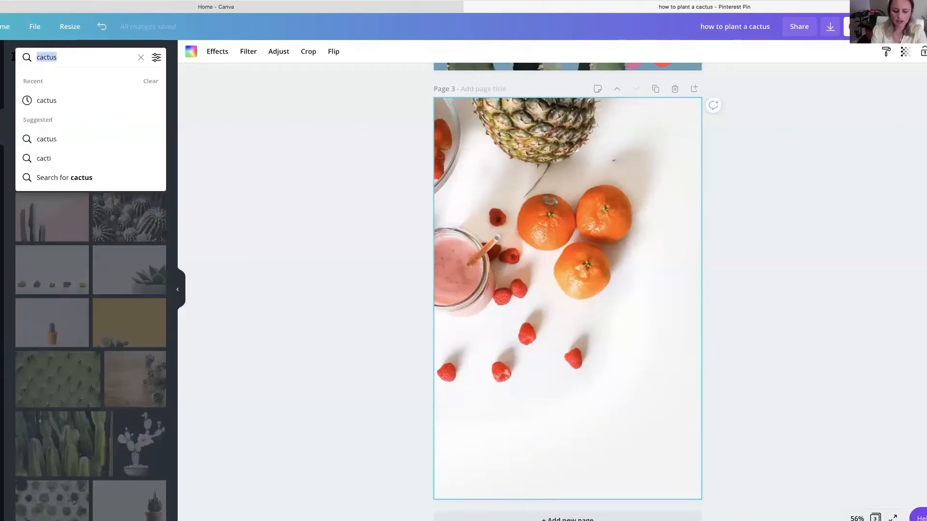
type("blender")
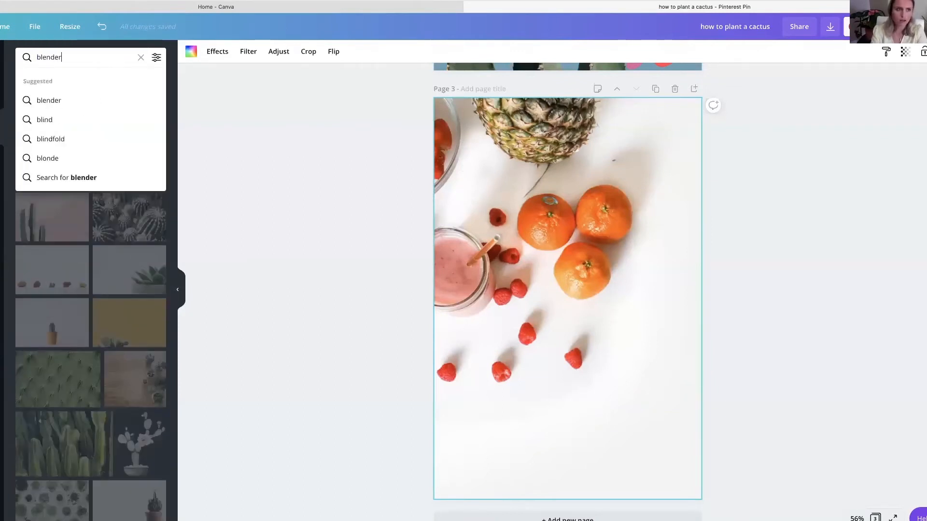
key("Return")
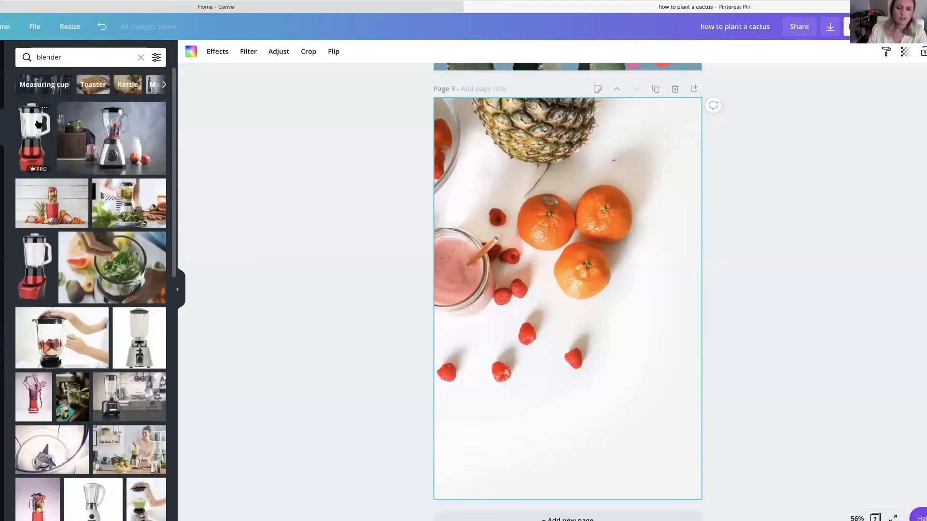
left_click(38, 124)
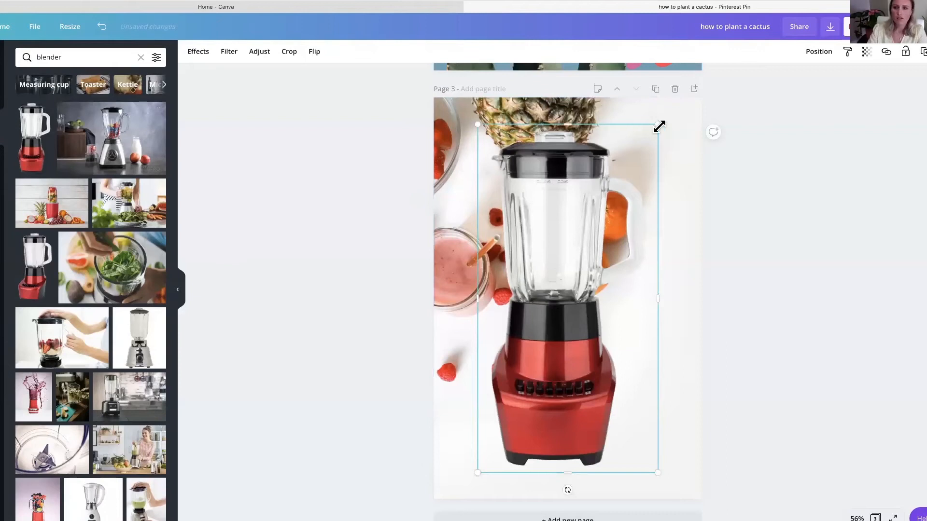
- Shrink the blender image and place it in the bottom-right corner of page 3
left_click_drag(655, 127, 585, 262)
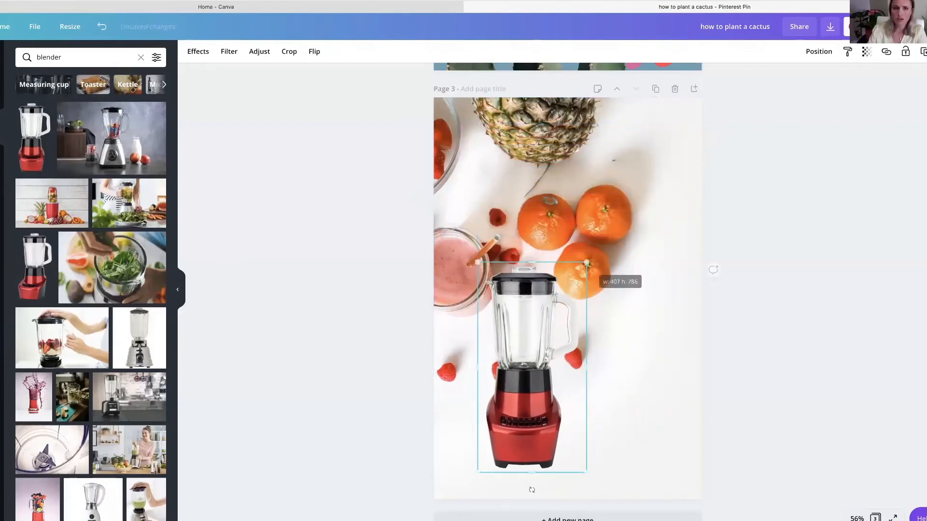
left_click(198, 55)
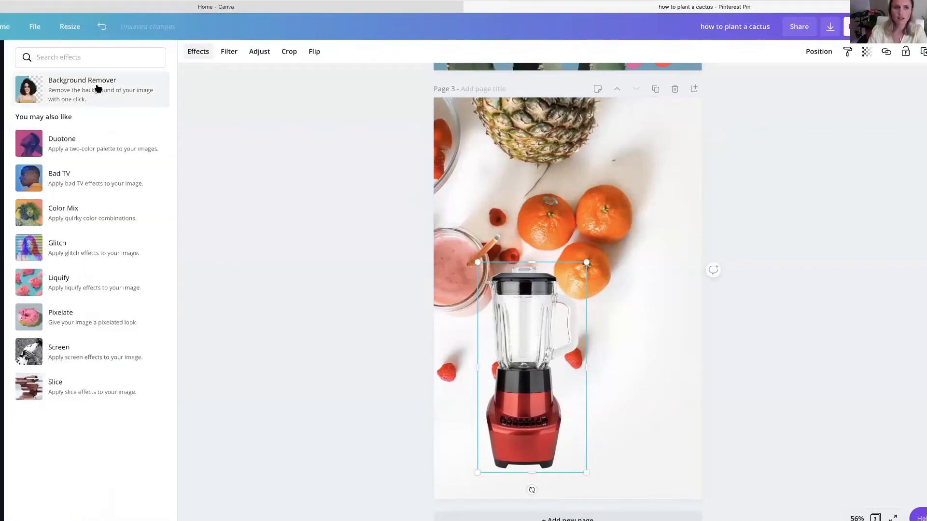
left_click(523, 285)
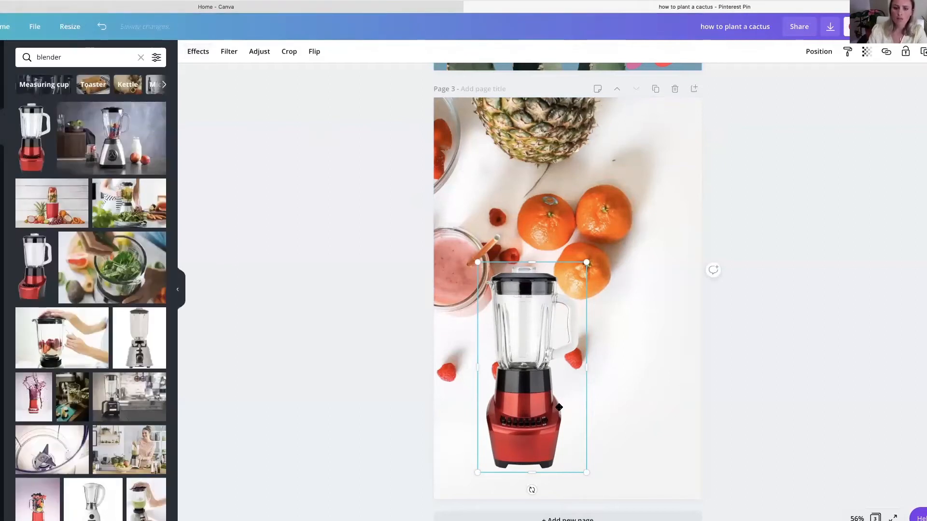
left_click_drag(576, 465, 670, 454)
left_click_drag(625, 371, 626, 388)
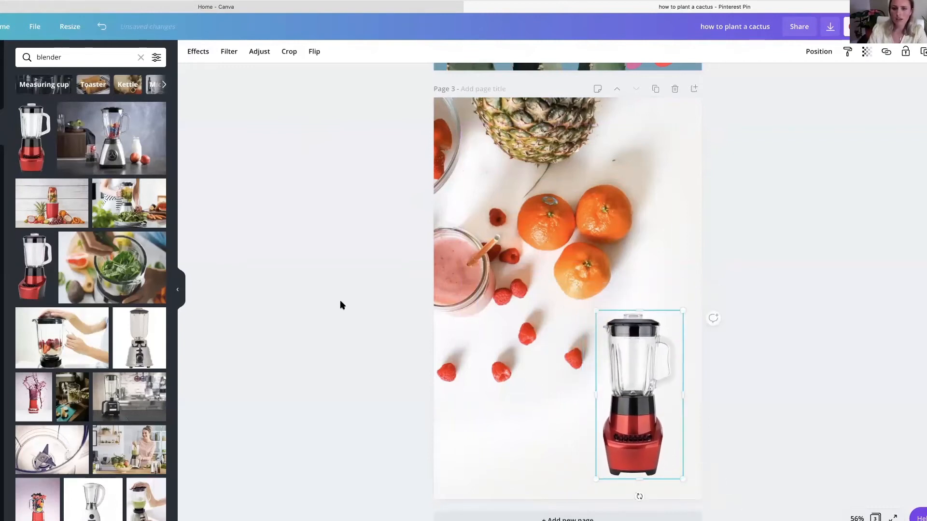
left_click(340, 300)
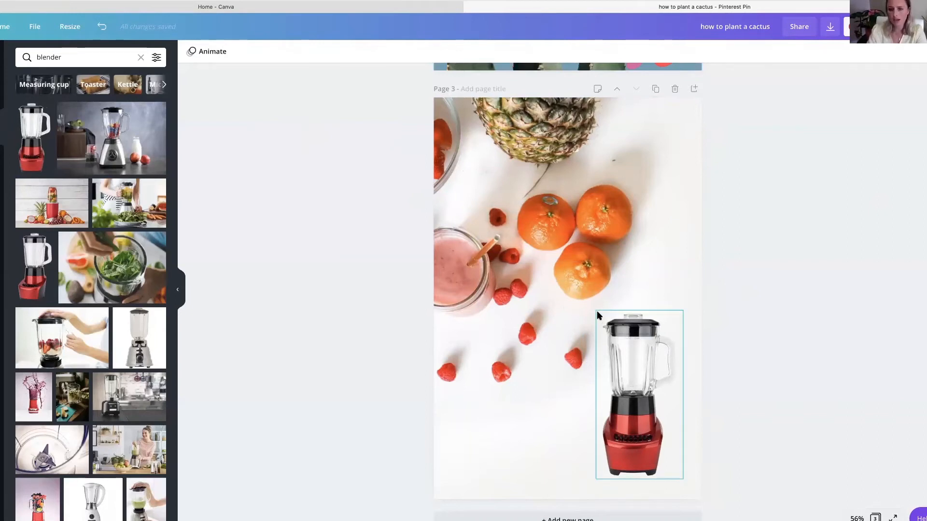
scroll(515, 254, "up", 8)
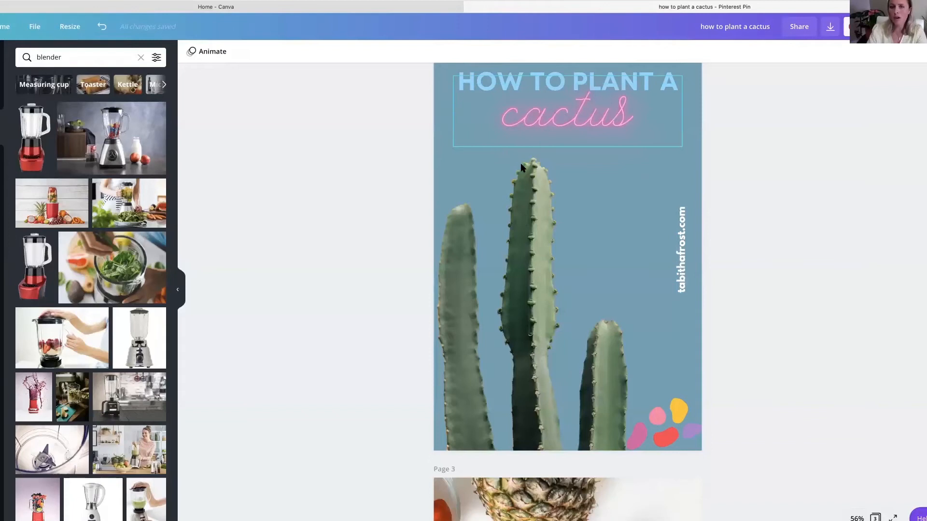
scroll(522, 143, "up", 1)
scroll(521, 146, "down", 1)
scroll(521, 146, "up", 2)
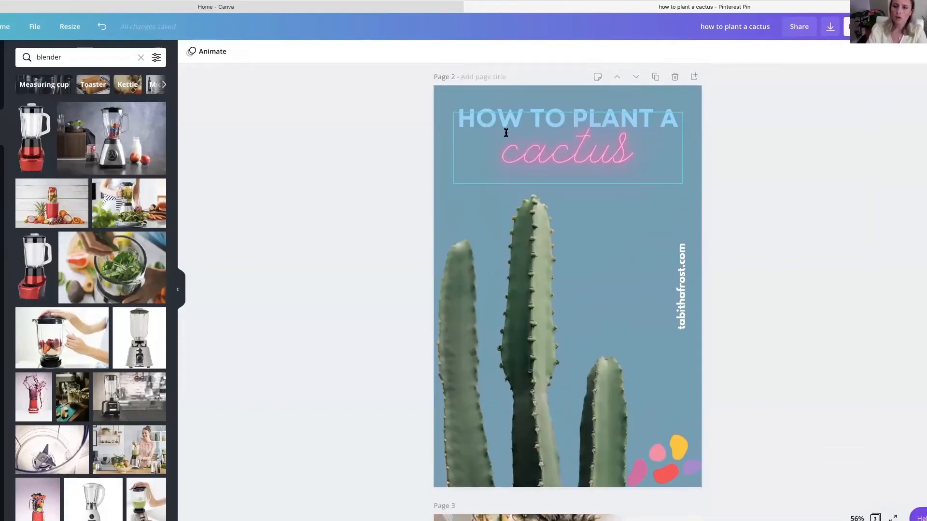
scroll(506, 133, "down", 10)
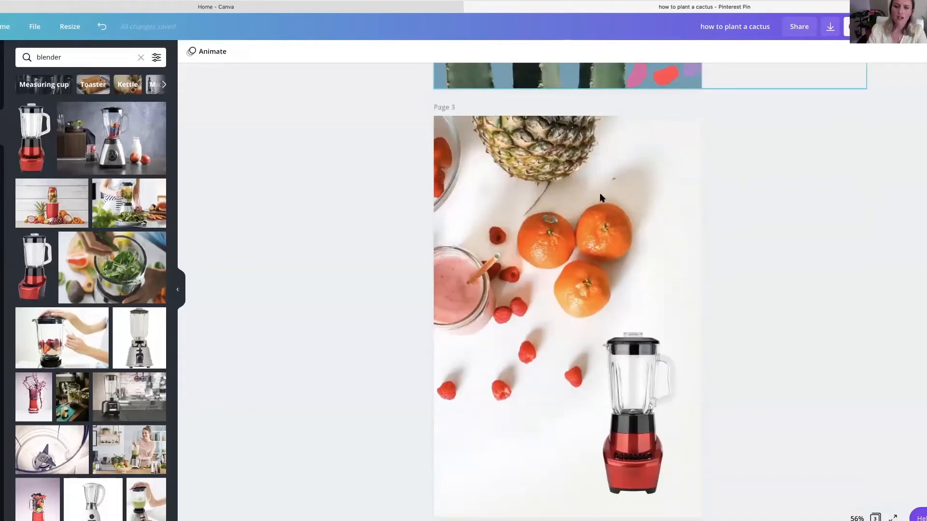
scroll(594, 196, "down", 1)
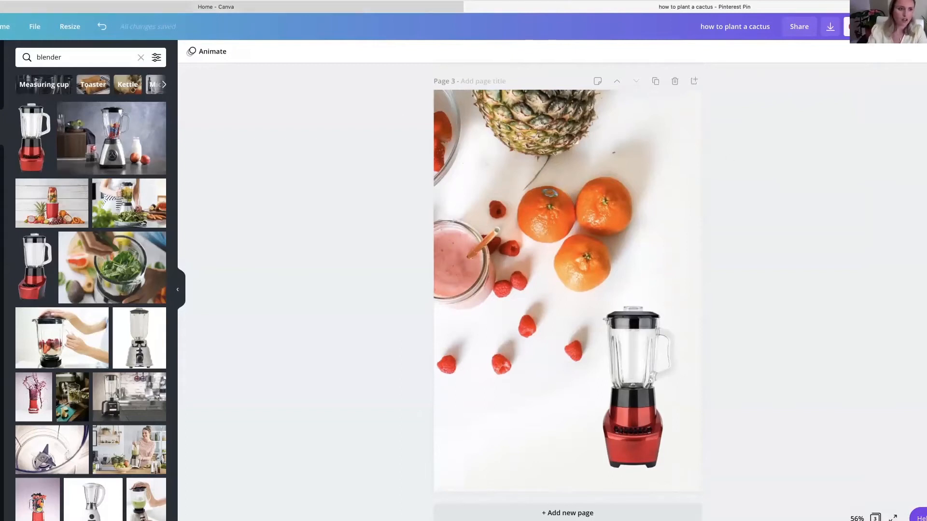
- Insert a square shape, resize it into a small wide rectangle and place it left of the blender's base
left_click(139, 57)
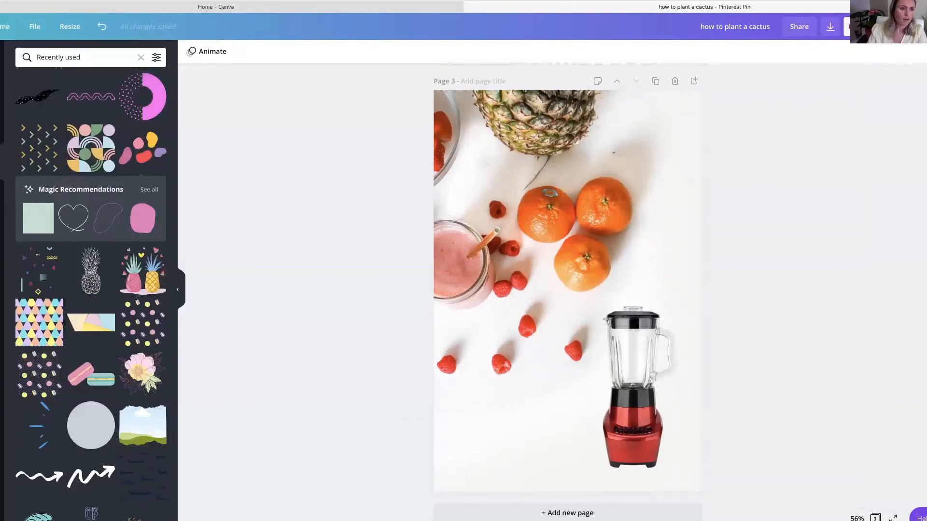
left_click(139, 57)
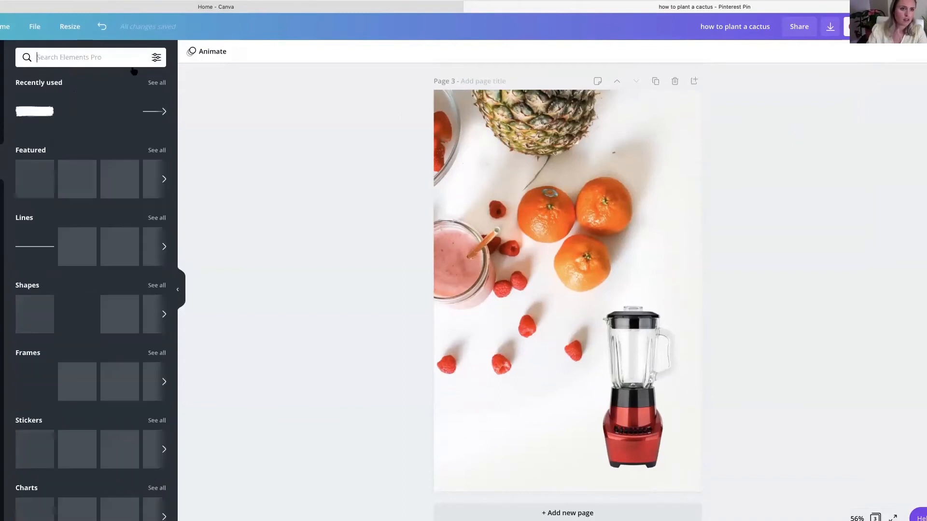
scroll(66, 244, "down", 1)
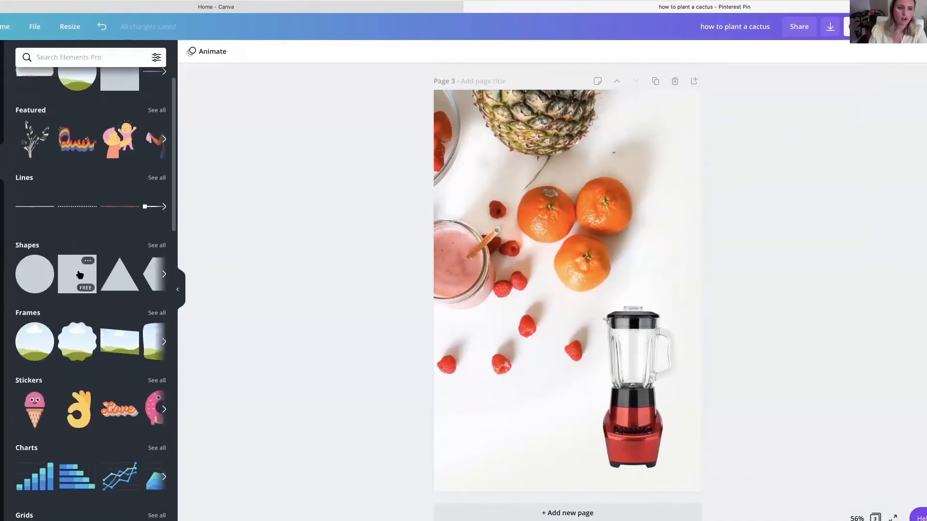
left_click(81, 275)
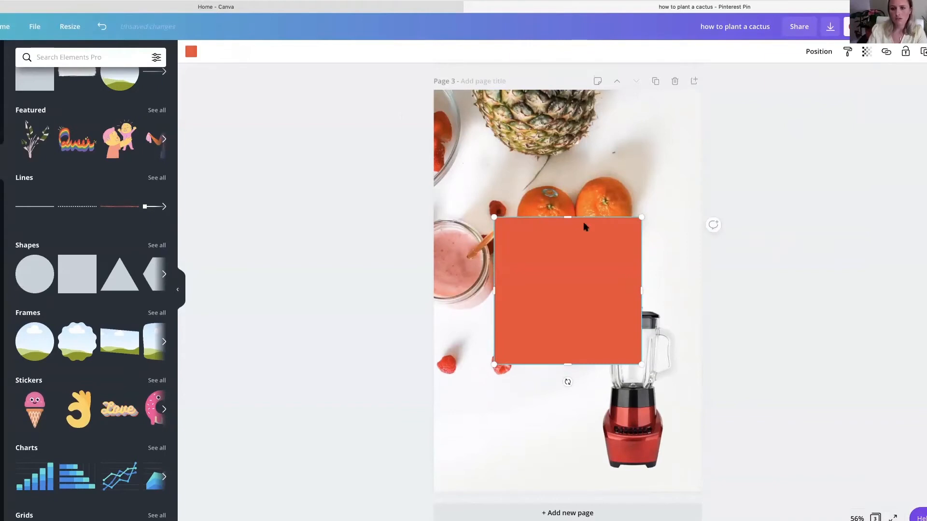
left_click_drag(562, 281, 569, 330)
left_click_drag(643, 348, 516, 427)
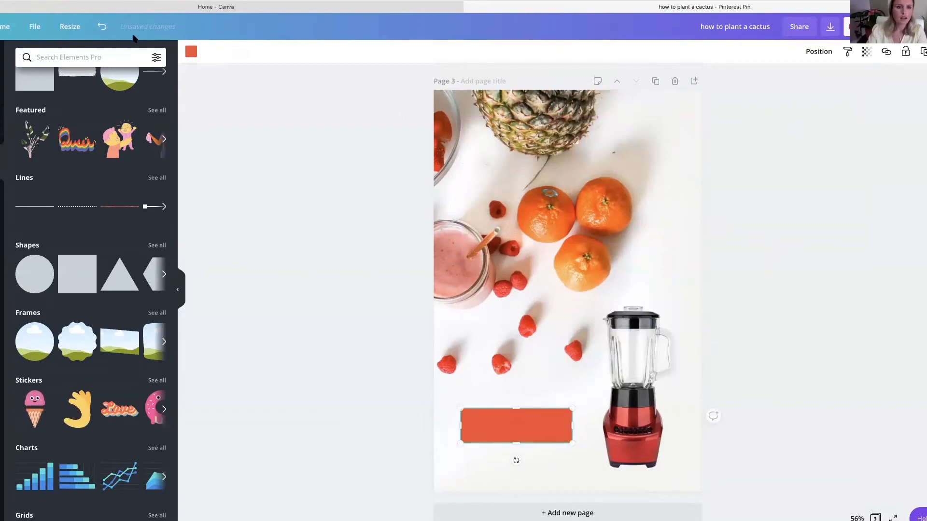
- Recolour the rectangle with the dark green from the Tabitha Frost brand palette
left_click(191, 52)
scroll(50, 349, "down", 2)
scroll(49, 348, "up", 2)
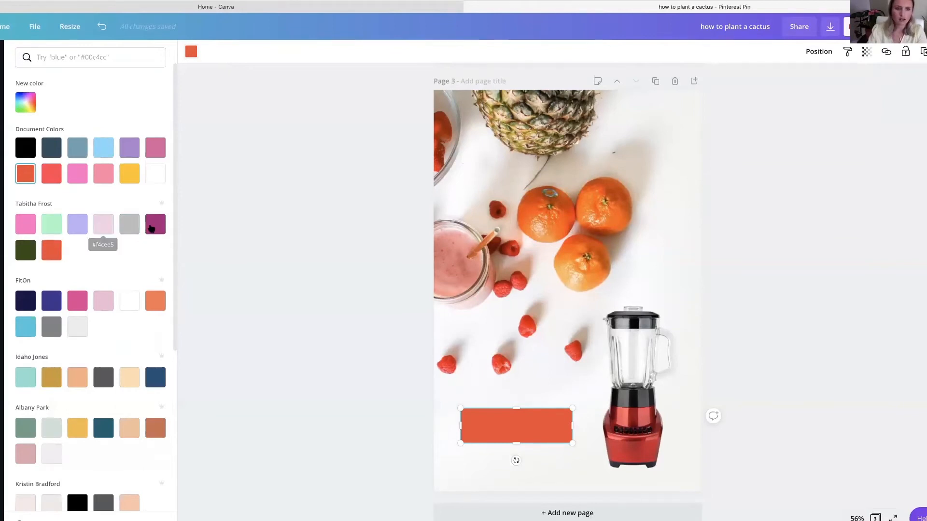
left_click(151, 227)
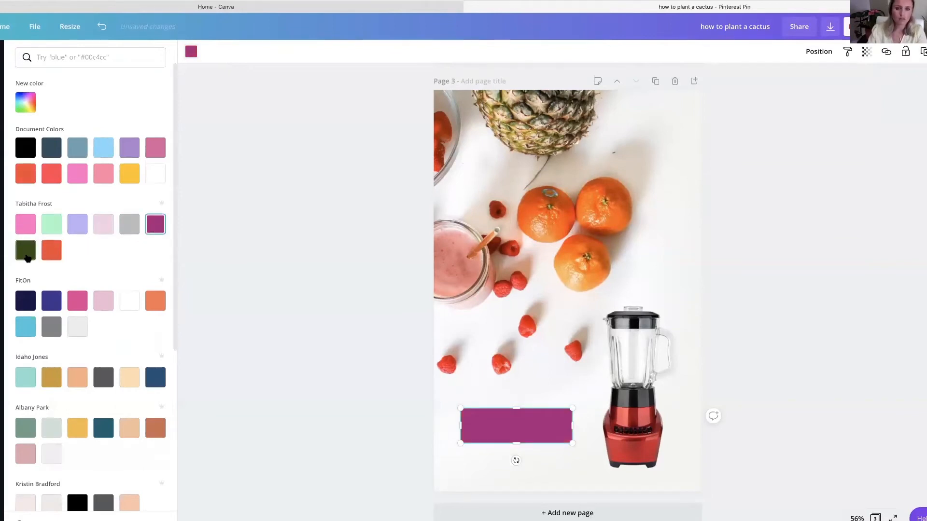
left_click(26, 256)
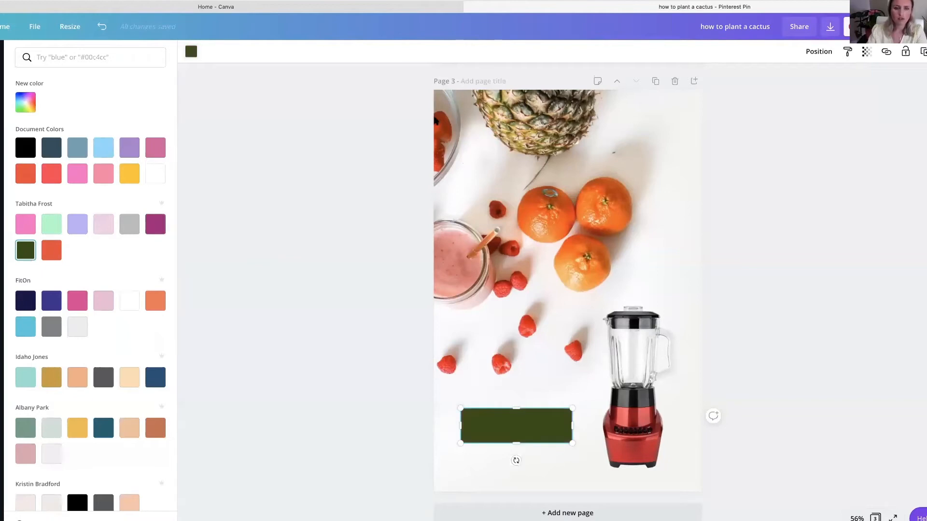
left_click(345, 177)
left_click(291, 262)
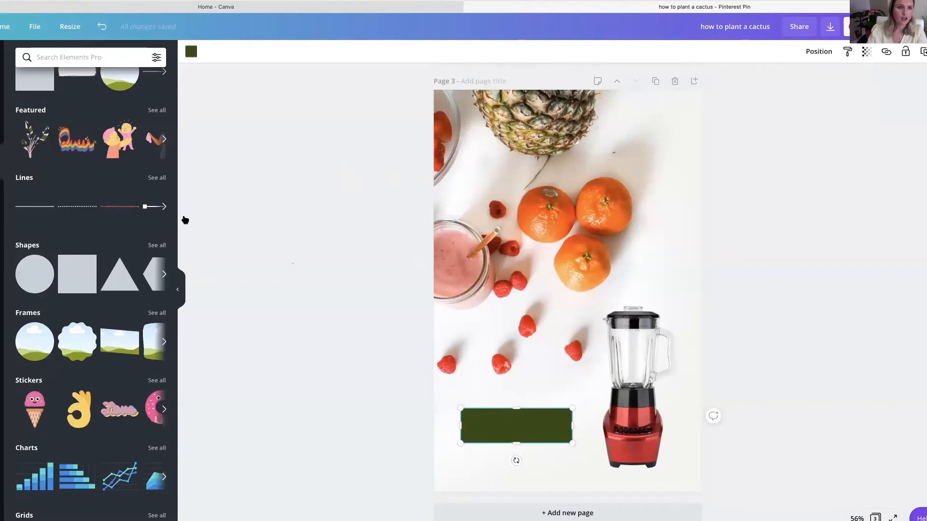
- Add a heading to page 3 with the text "shop now"
left_click(1, 197)
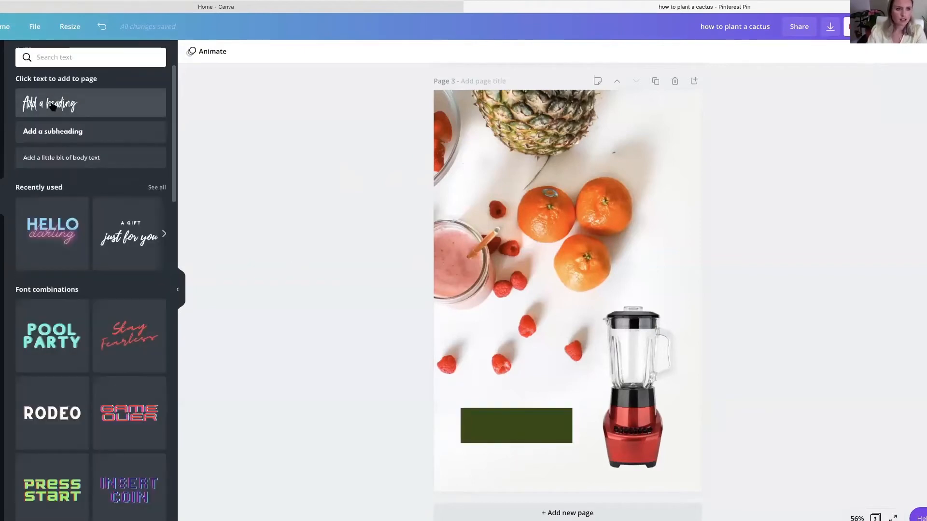
left_click(67, 107)
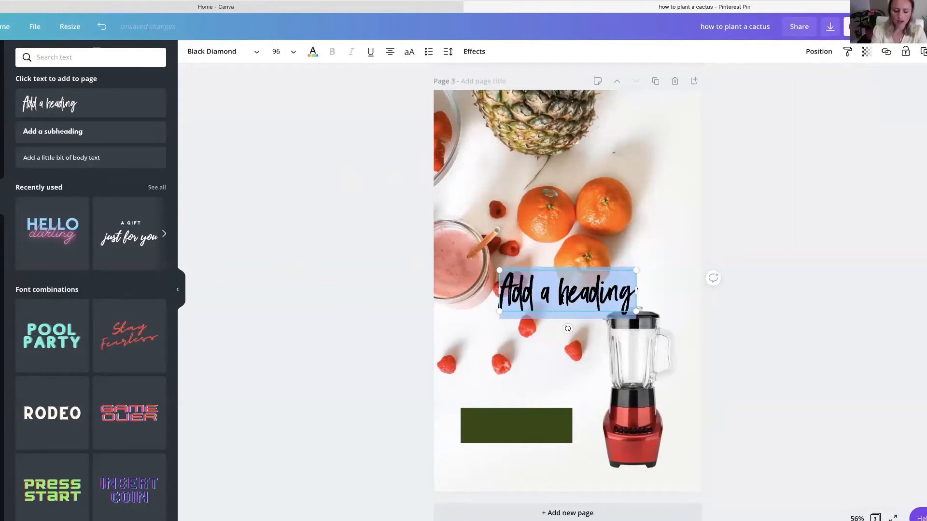
type("shop now")
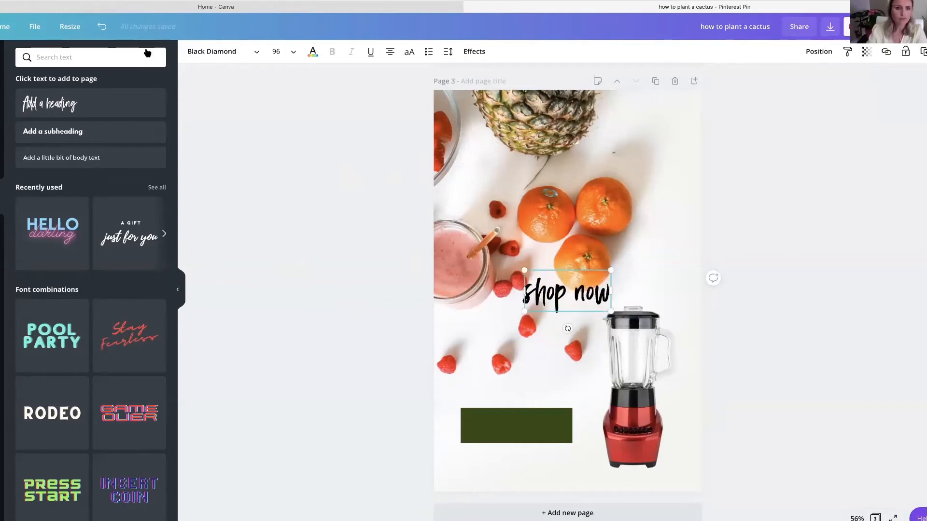
- Format the "shop now" text in League Spartan, all uppercase, at font size 36
left_click(198, 52)
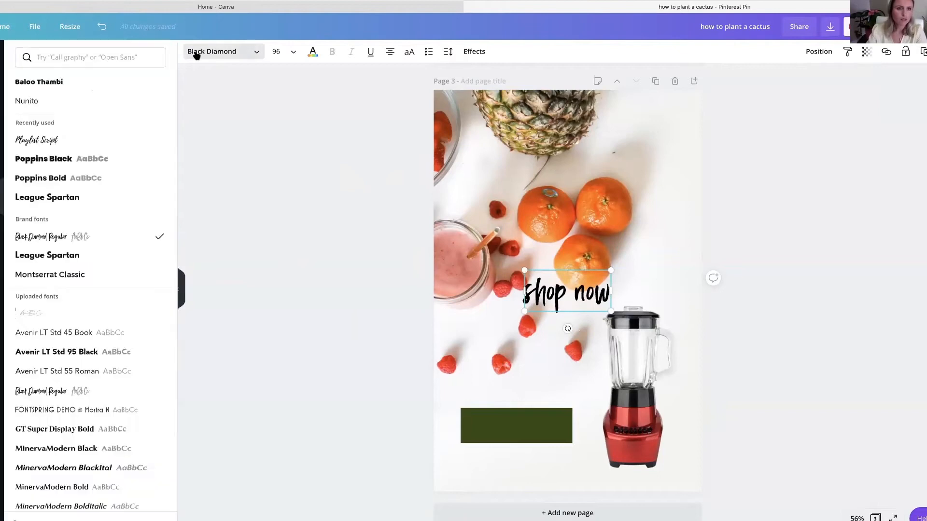
left_click(98, 83)
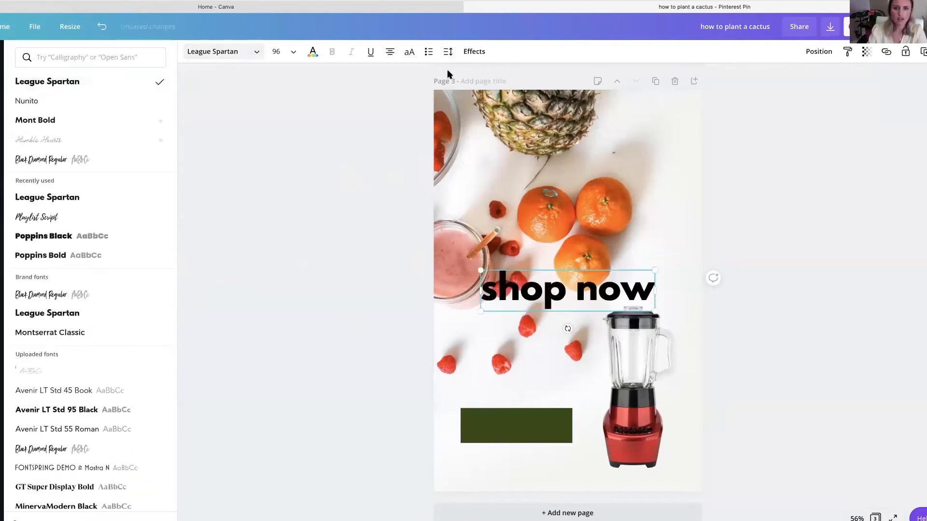
left_click(409, 52)
left_click(276, 53)
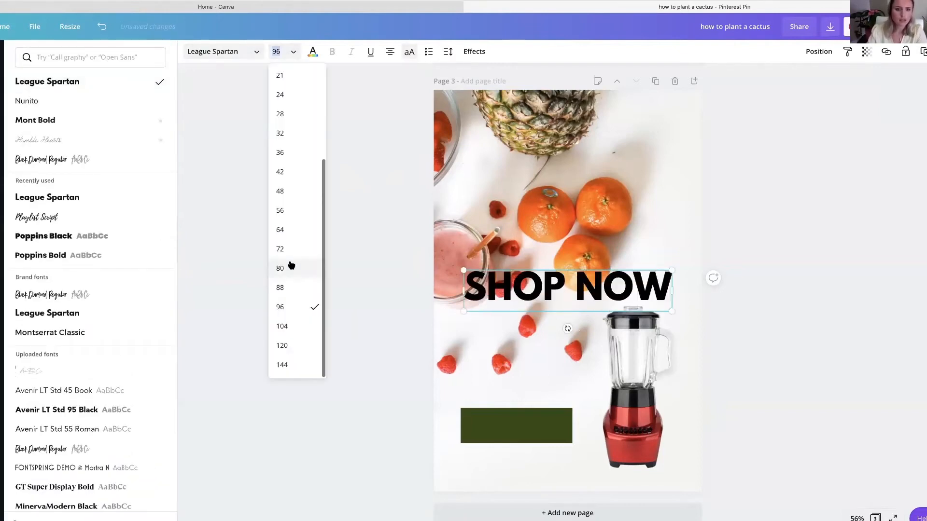
left_click(280, 154)
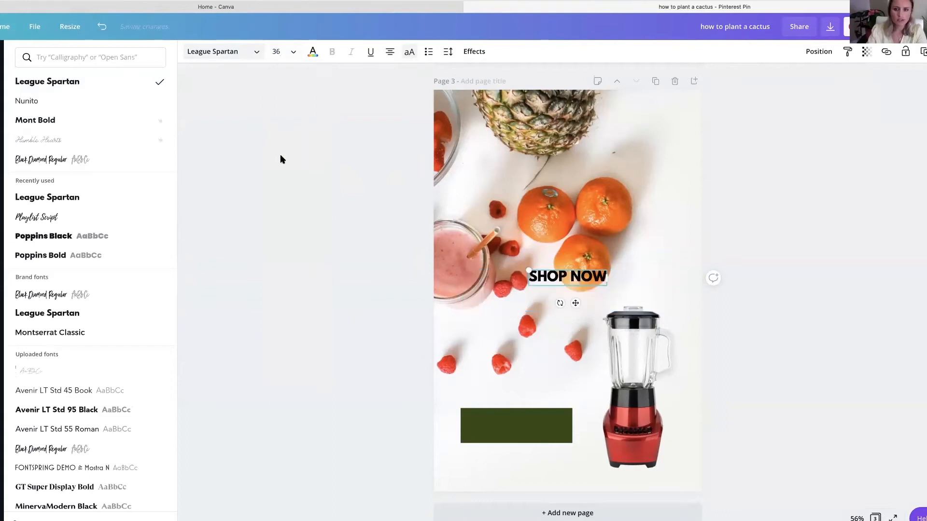
left_click(324, 269)
- Place the "SHOP NOW" text centred on the dark green rectangle and recolour it white
left_click(551, 274)
left_click_drag(551, 274, 503, 422)
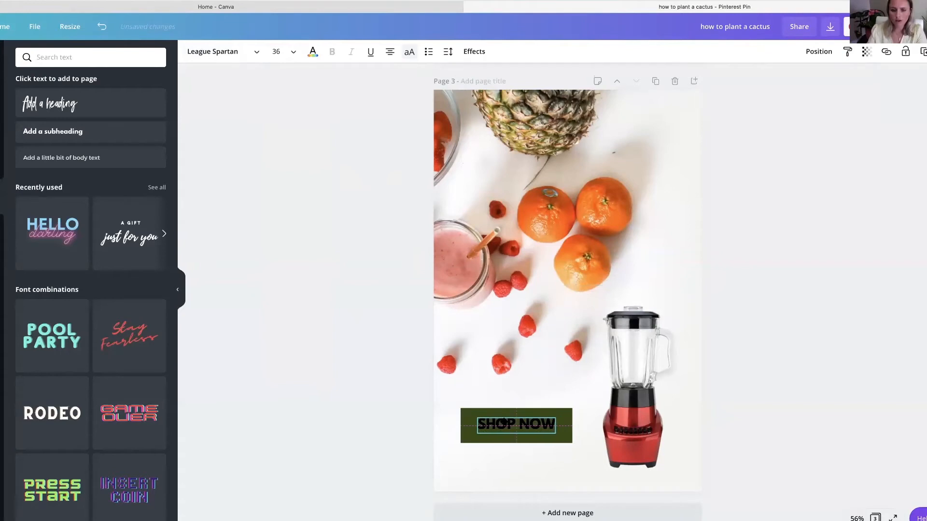
left_click(313, 53)
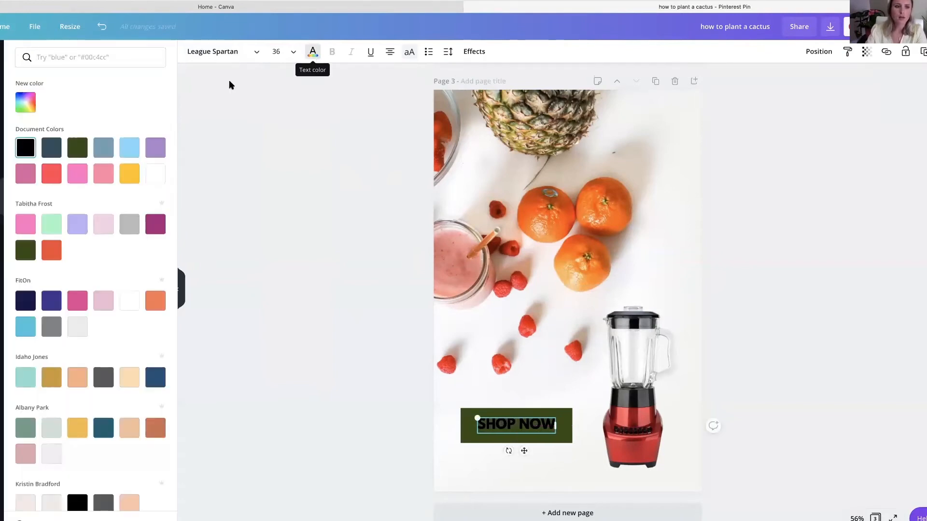
left_click(151, 181)
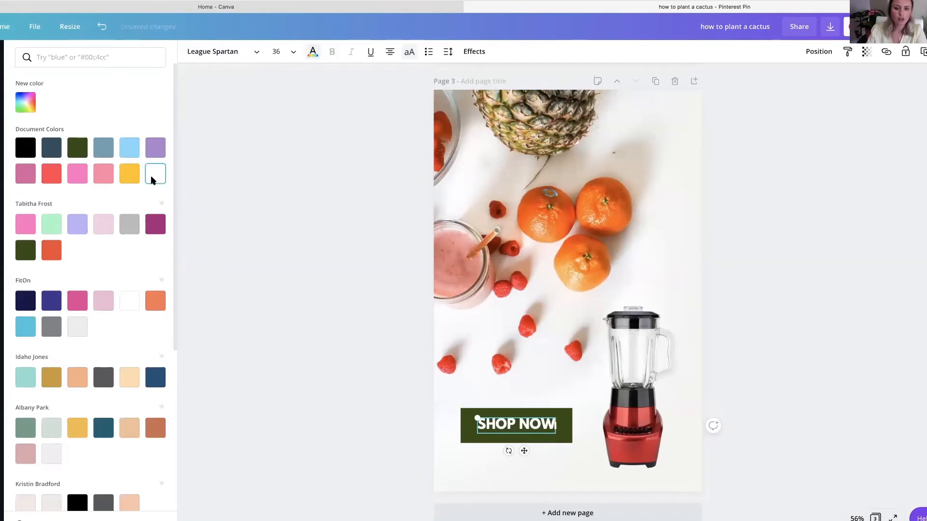
key("Escape")
left_click(357, 217)
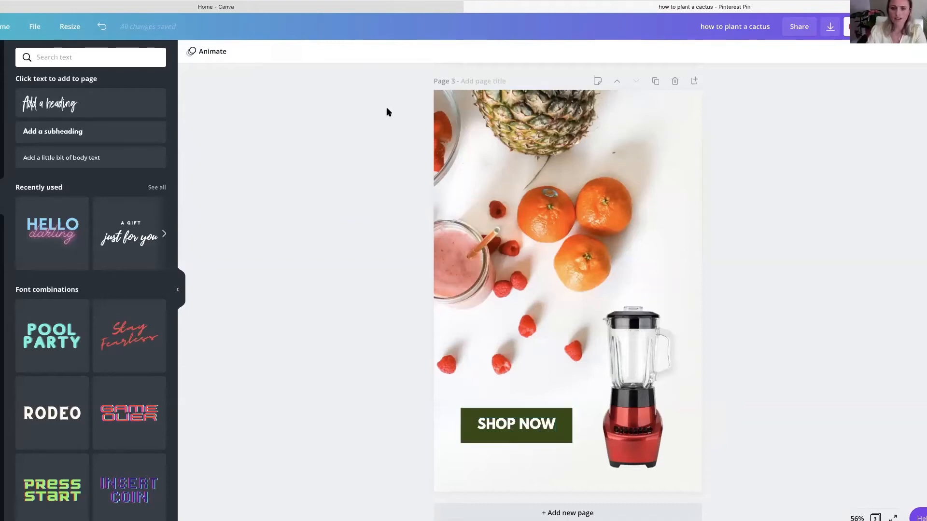
- Insert the round ampersand brand logo and place it small in the top-right corner of page 3
left_click(5, 404)
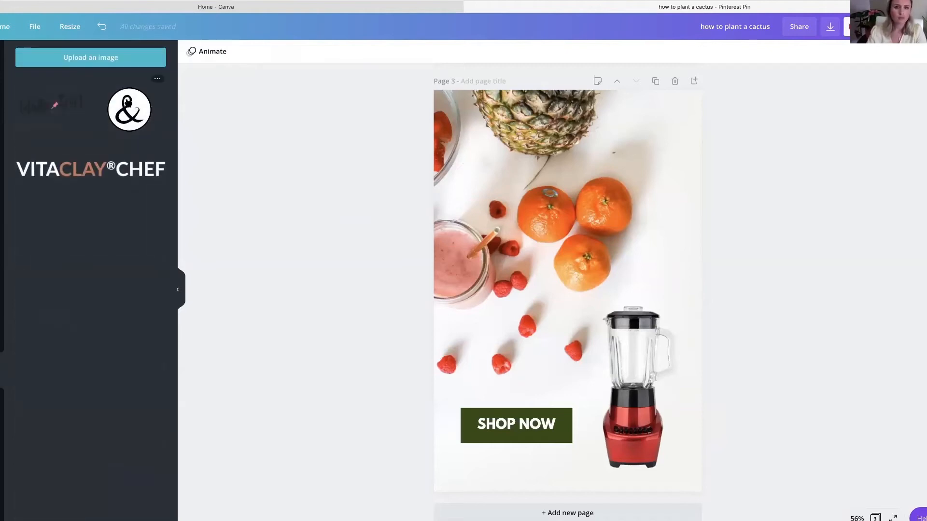
left_click(129, 109)
left_click_drag(577, 275, 665, 121)
left_click(779, 179)
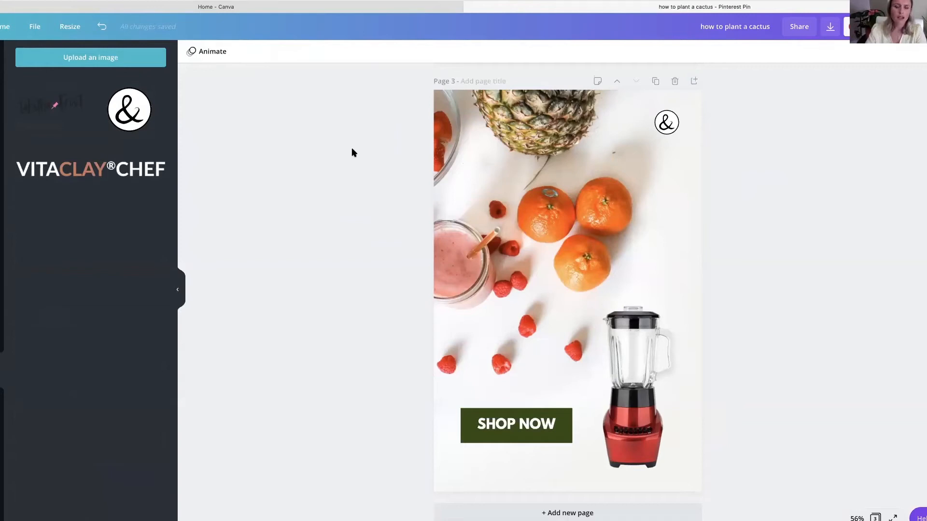
- Insert a plain solid line and position it vertically below the logo, near the right edge of page 3
left_click(2, 161)
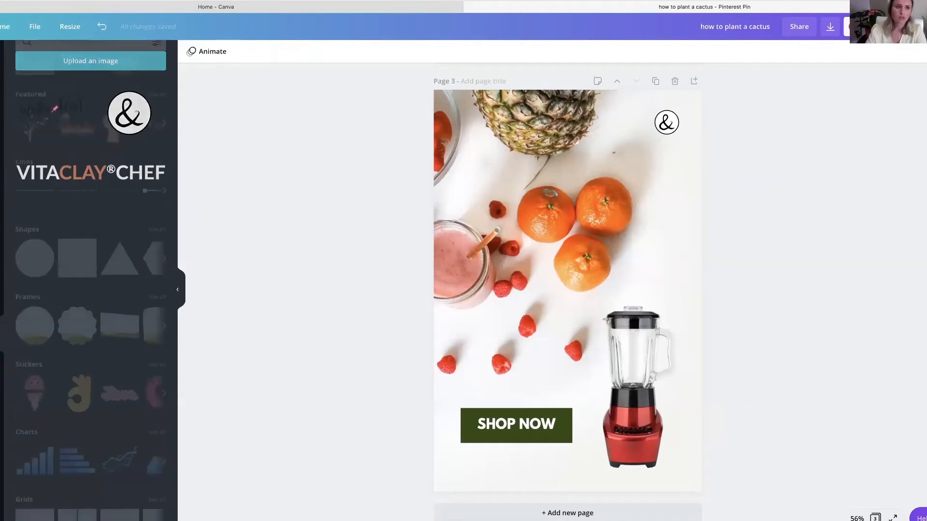
left_click_drag(39, 210, 692, 233)
left_click_drag(619, 239, 678, 242)
left_click(748, 263)
left_click(761, 250)
left_click(668, 231)
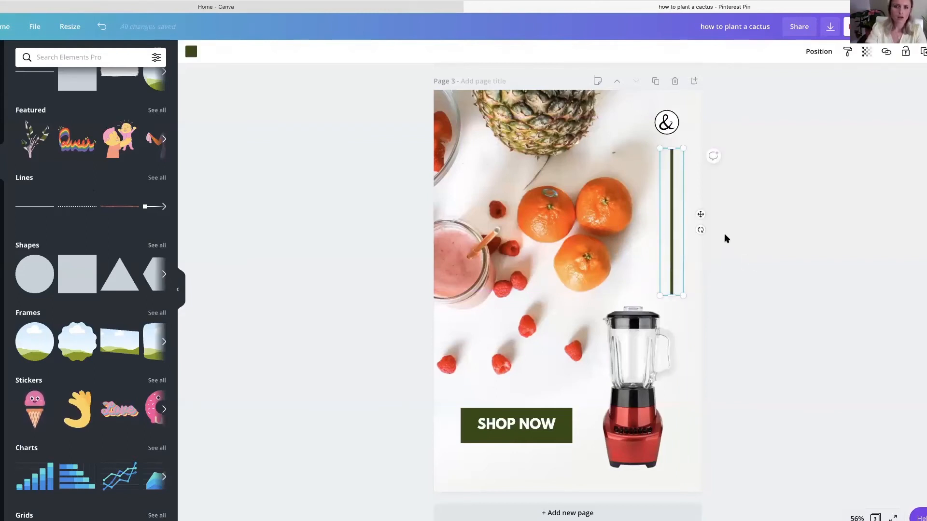
- Duplicate the vertical line, turn the copy horizontal and place it beneath the "SHOP NOW" button
left_click(919, 57)
left_click_drag(687, 236, 673, 251)
left_click(676, 230)
left_click_drag(628, 227, 467, 470)
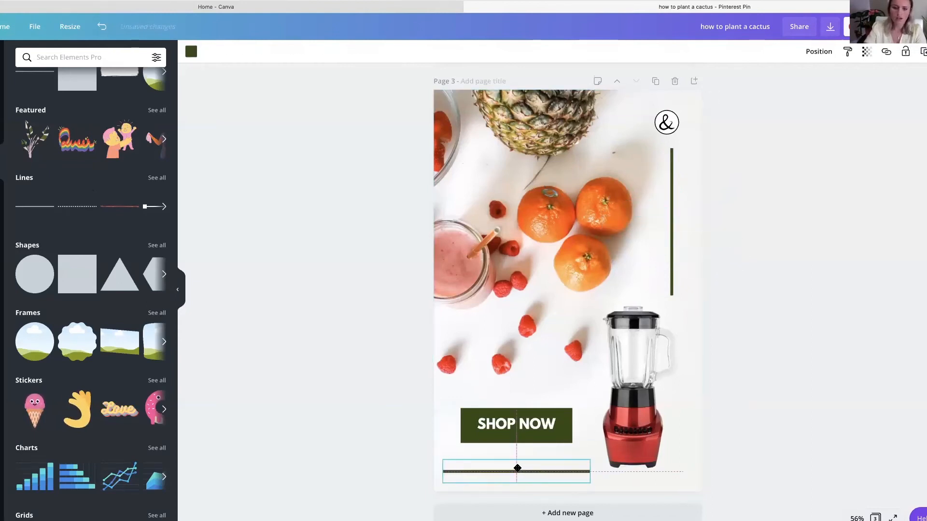
left_click(339, 426)
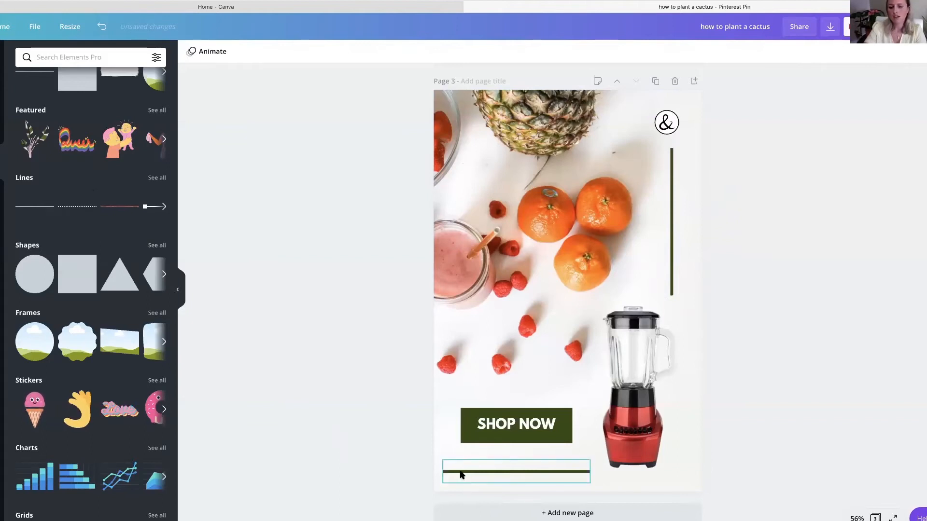
- Recolour both the vertical and horizontal lines with the orange-red from the Tabitha Frost brand palette
left_click(675, 227)
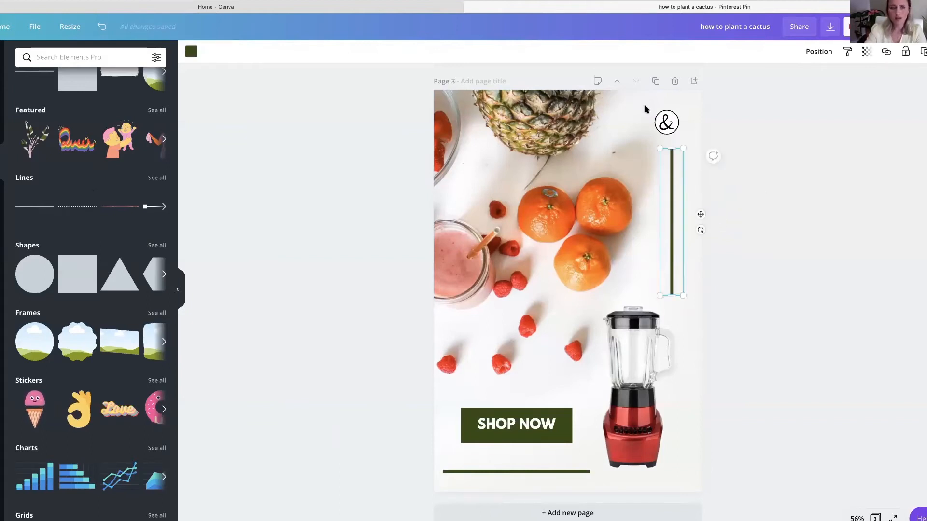
left_click(191, 53)
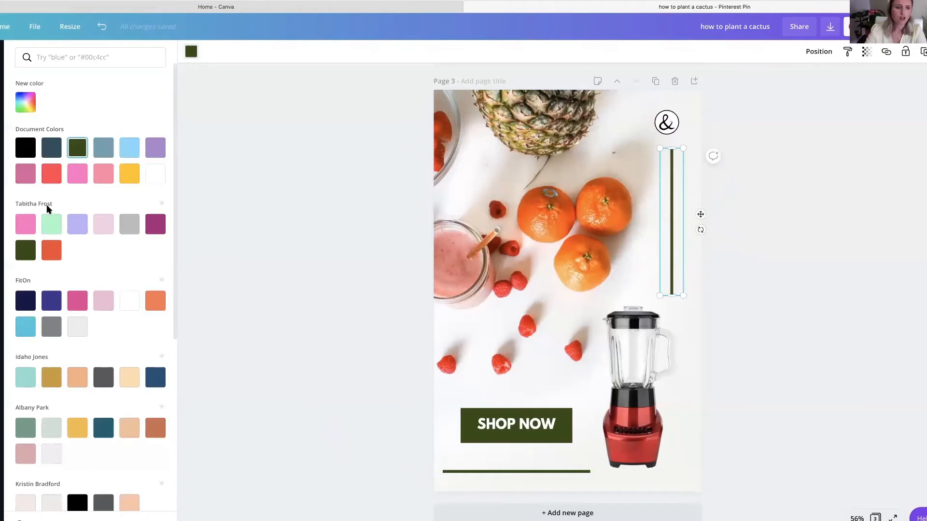
left_click(50, 249)
left_click(494, 472)
left_click(52, 250)
left_click(367, 230)
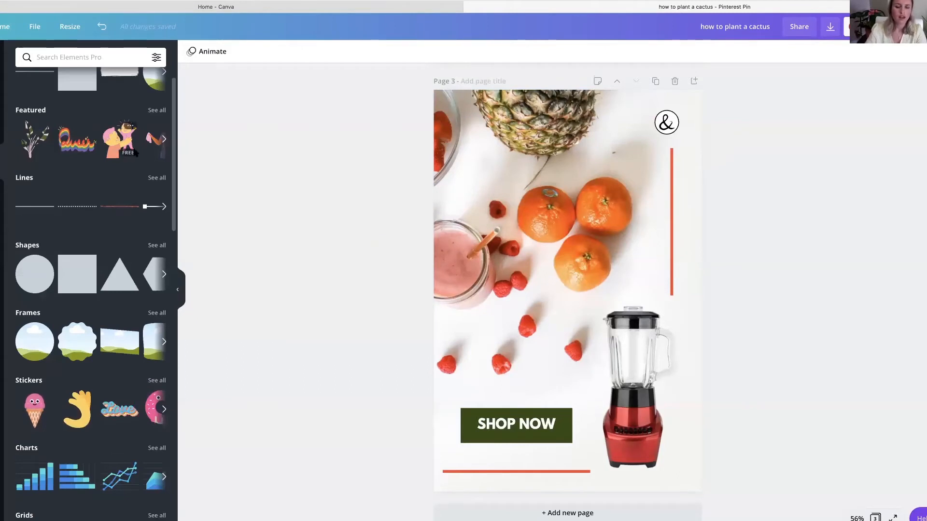
- Review the three pin designs from page 1 through page 3
scroll(365, 239, "up", 15)
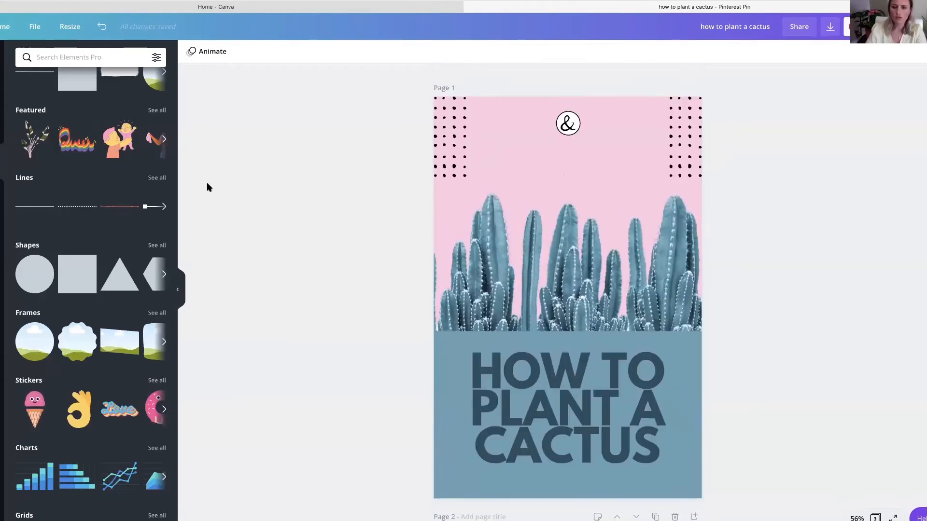
left_click(592, 251)
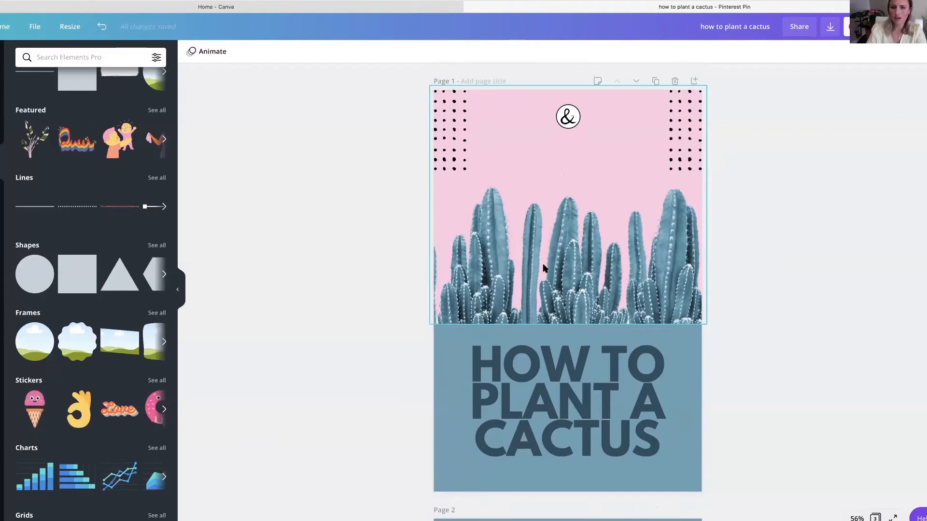
scroll(543, 268, "down", 1)
scroll(543, 268, "down", 5)
scroll(544, 268, "up", 5)
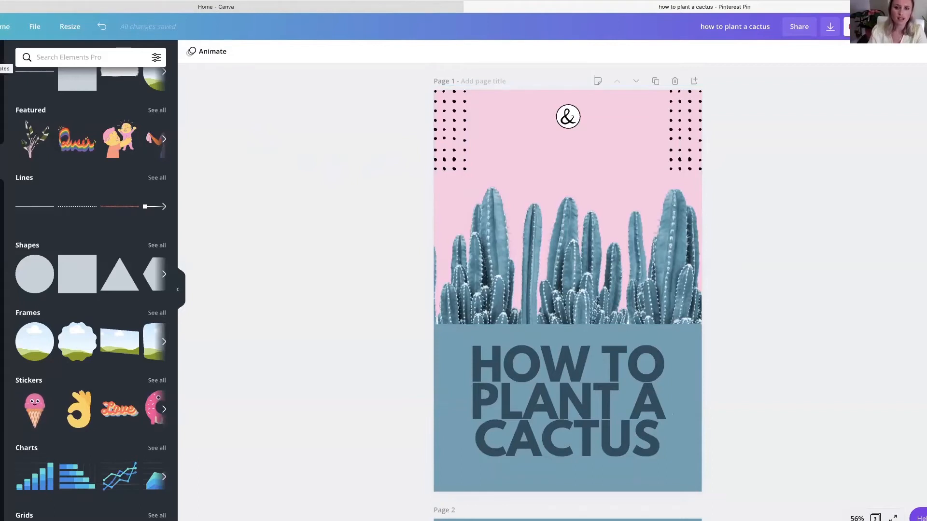
scroll(626, 371, "down", 2)
scroll(626, 371, "up", 2)
scroll(574, 221, "down", 12)
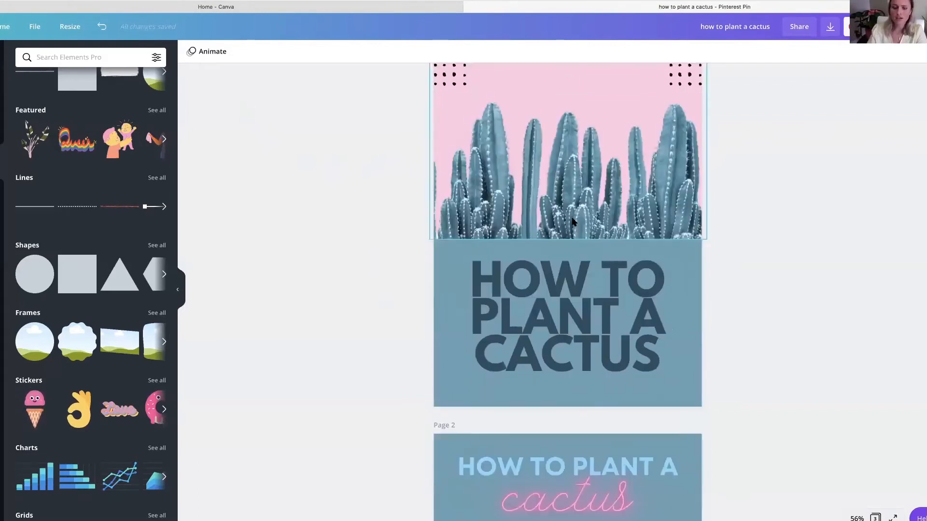
scroll(573, 221, "down", 2)
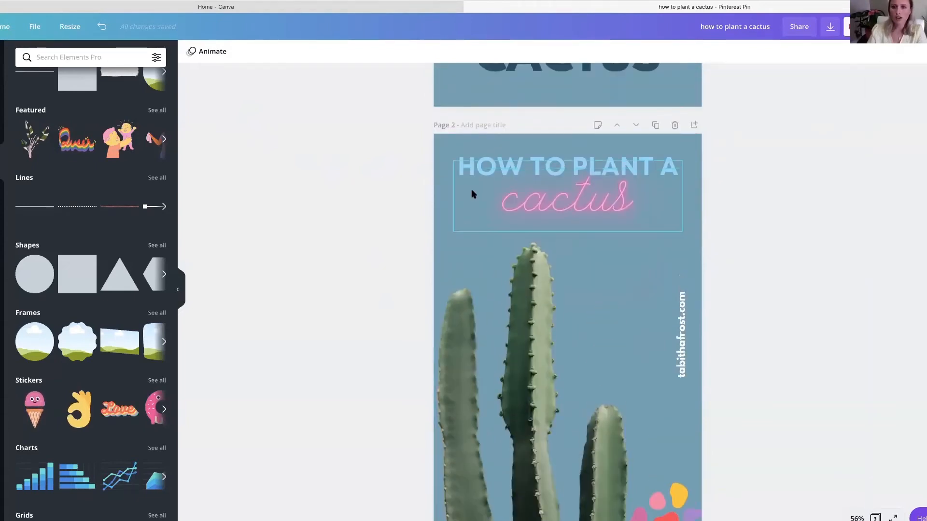
scroll(471, 192, "down", 10)
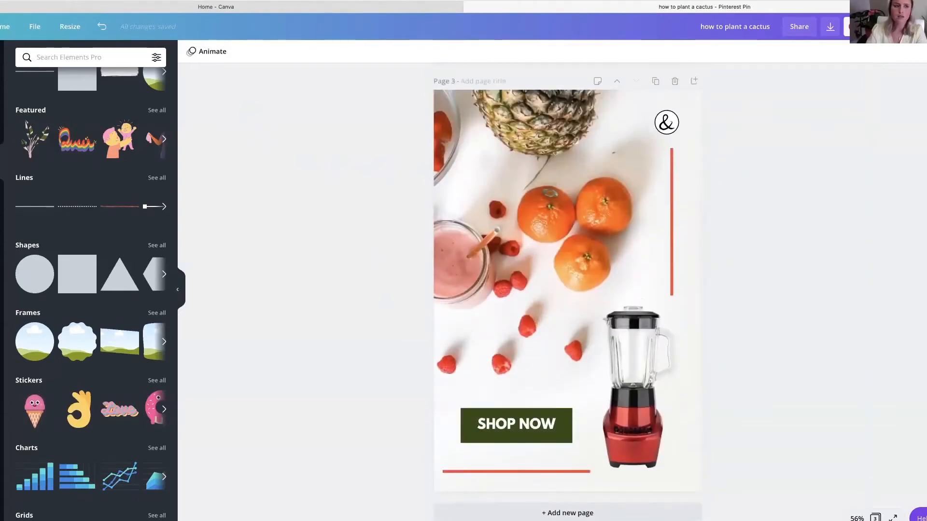
- Examine the logos, colour palettes and fonts in the Brand Kit, and return to the pin design
left_click(2, 57)
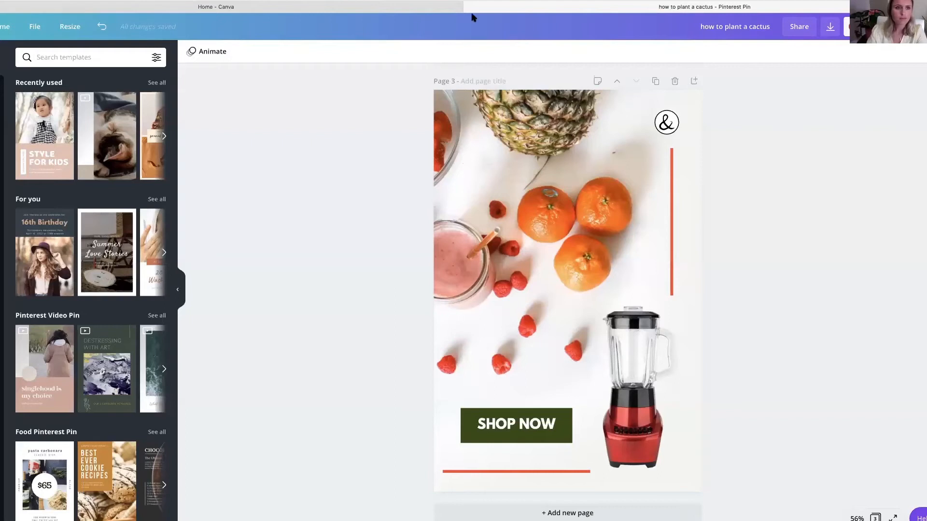
left_click(202, 8)
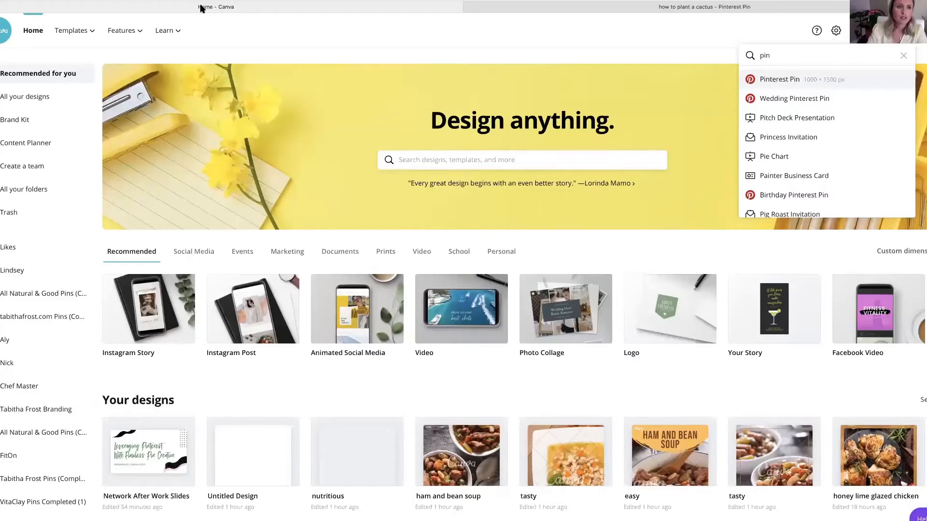
left_click(10, 124)
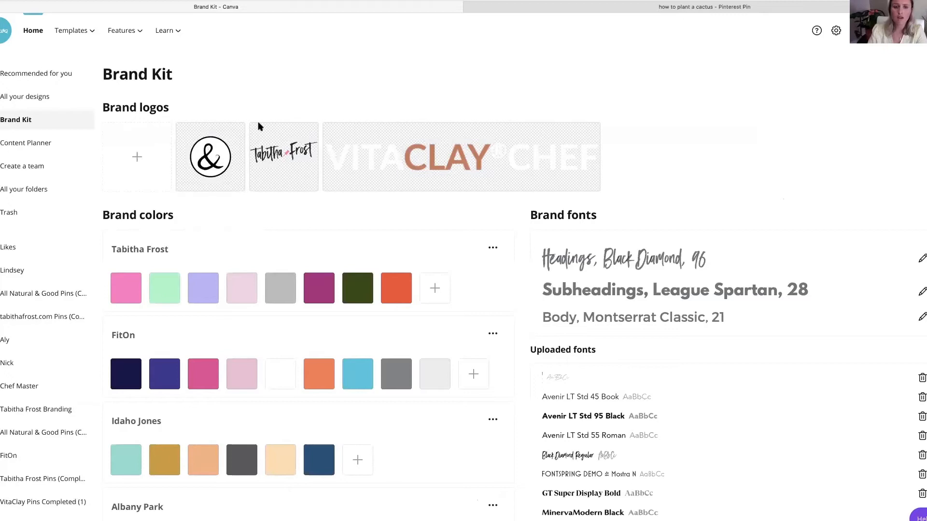
scroll(249, 88, "down", 3)
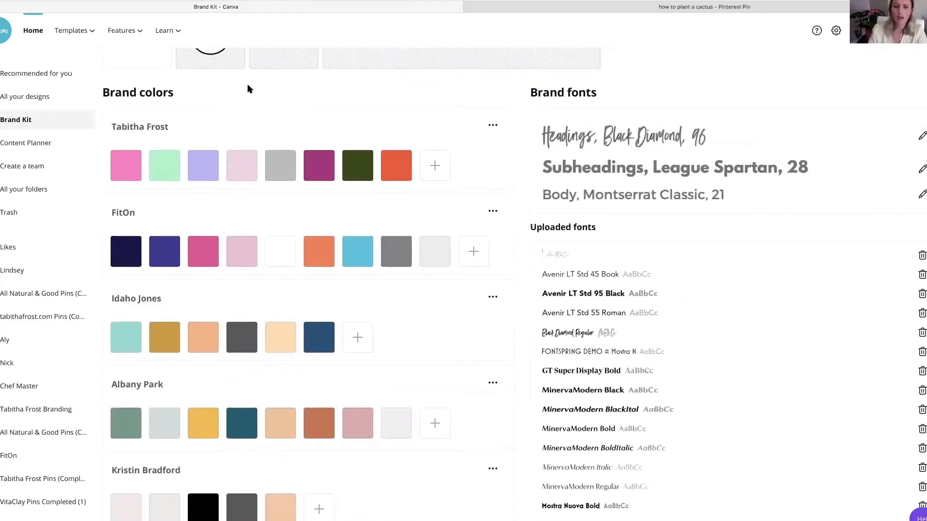
scroll(249, 89, "up", 3)
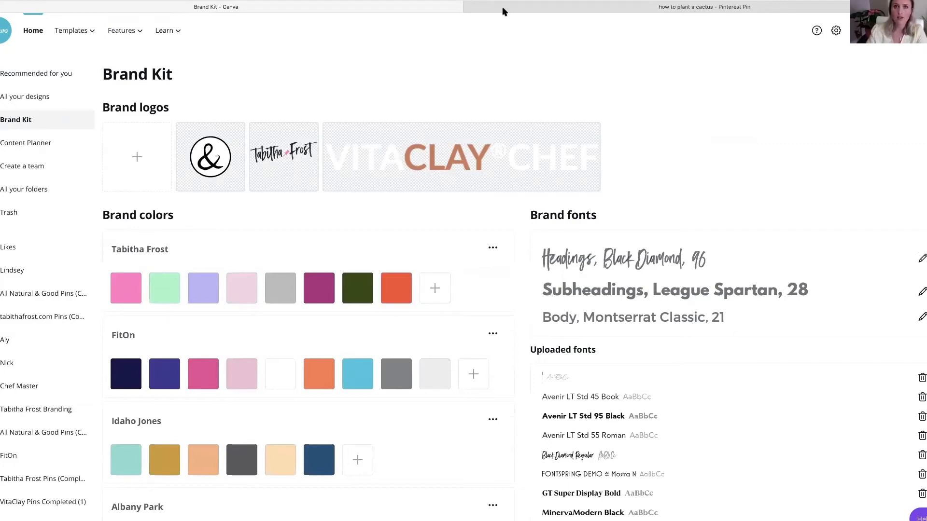
left_click(674, 7)
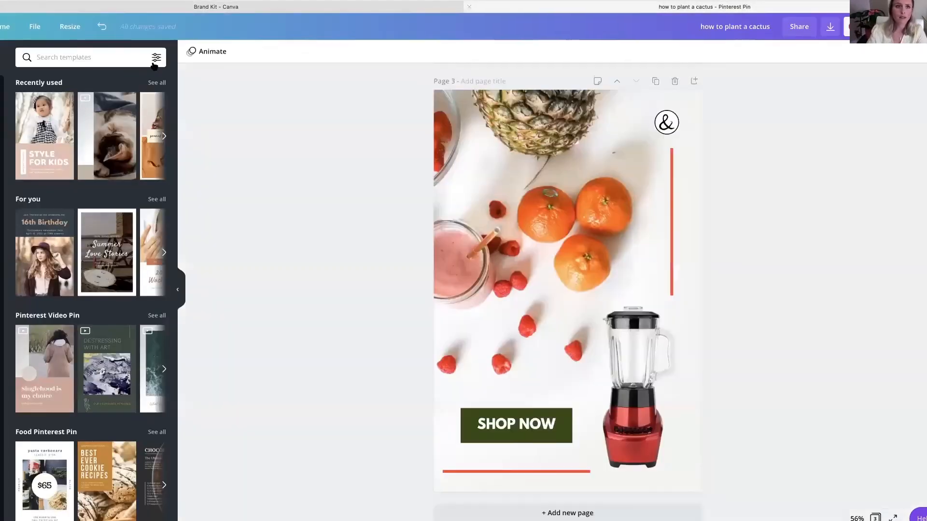
- Select the vertical accent line and look through the document, brand, photo and default colours available for it
left_click(675, 174)
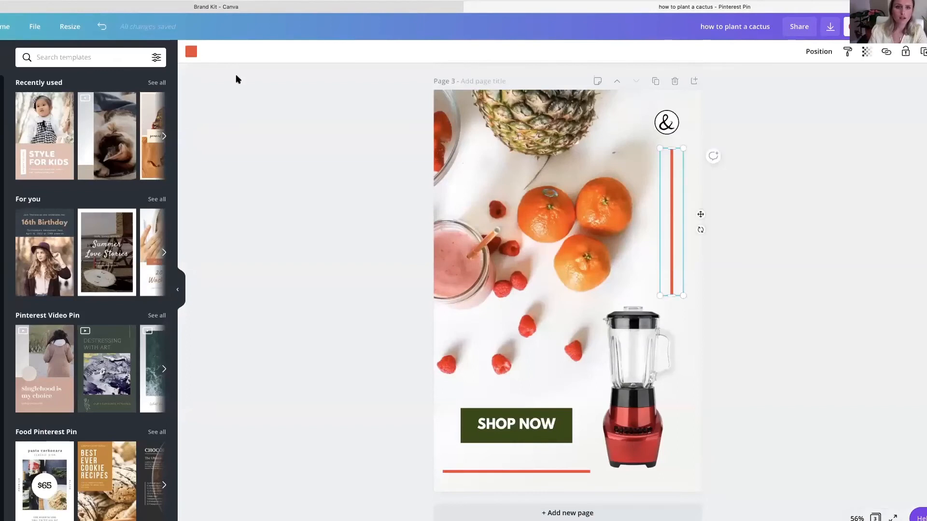
left_click(191, 53)
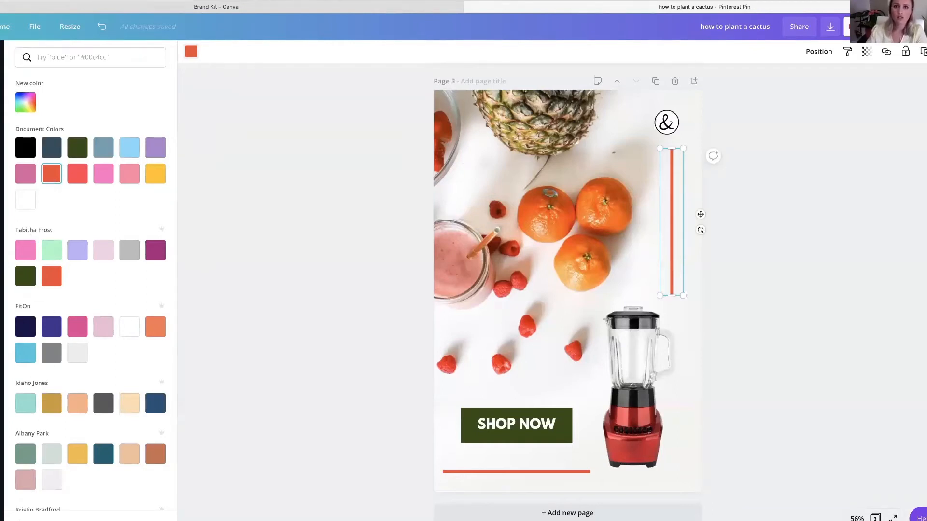
scroll(93, 459, "down", 5)
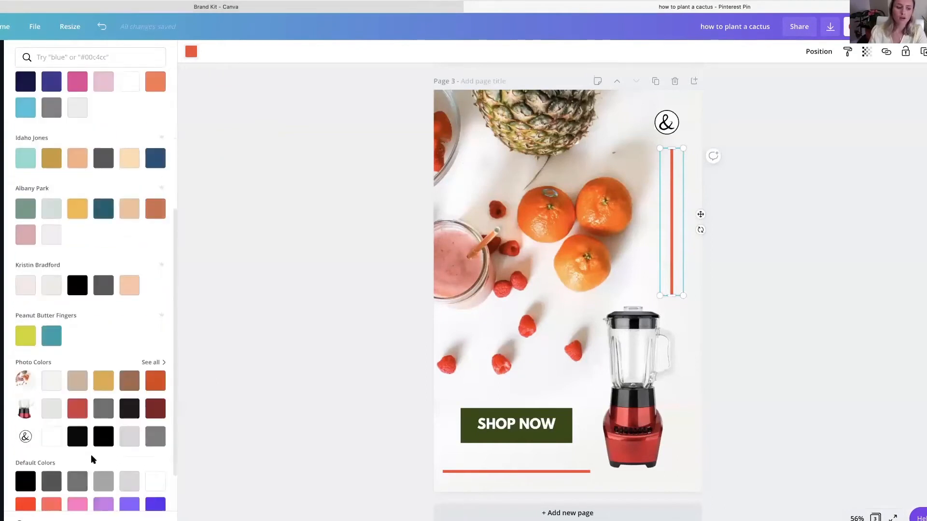
scroll(93, 459, "down", 1)
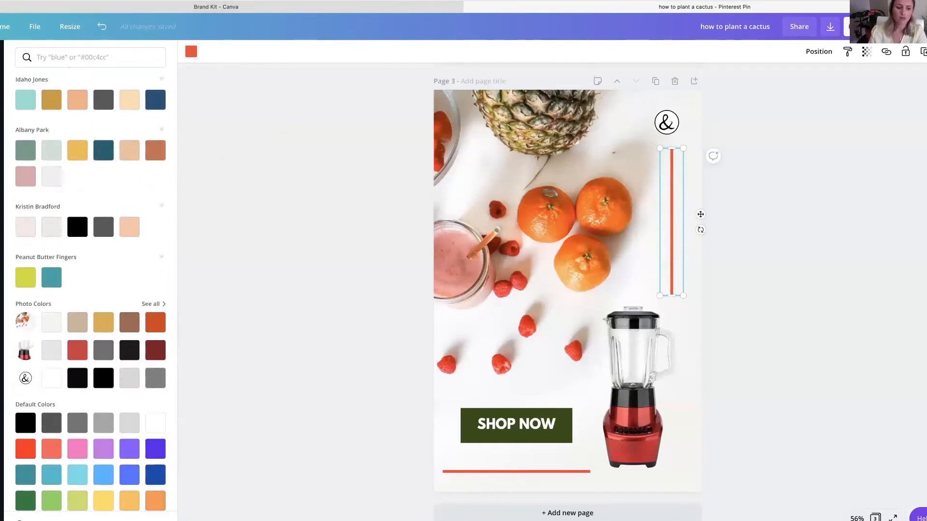
- Examine the brand palettes, brand fonts and the full list of uploaded fonts in the Brand Kit
left_click(215, 7)
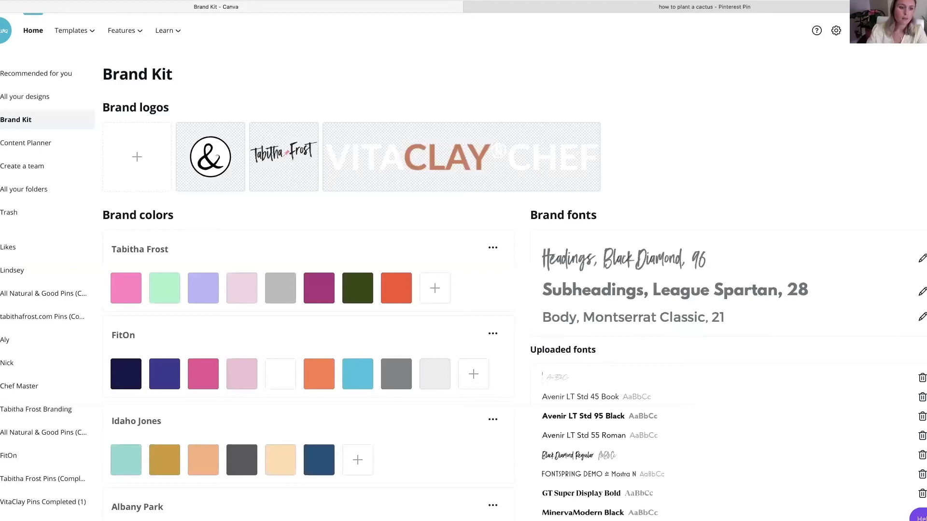
scroll(389, 294, "down", 4)
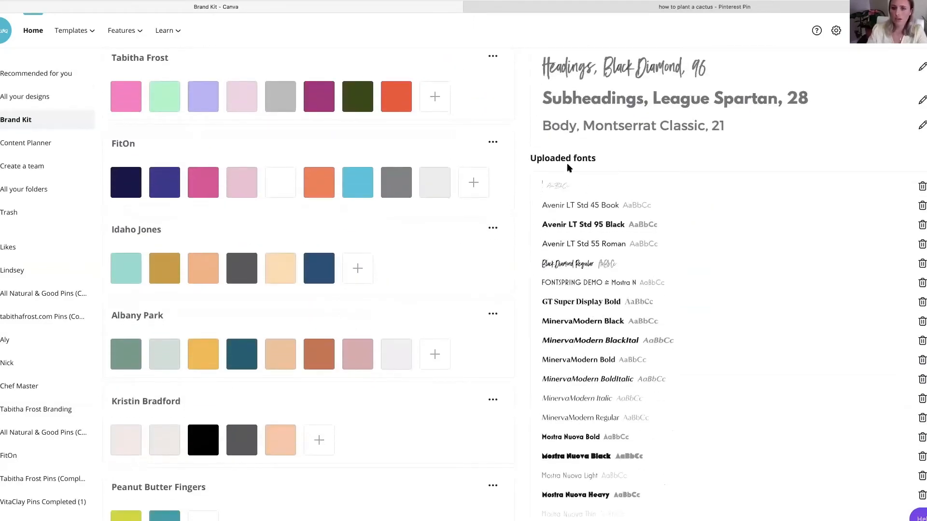
scroll(580, 135, "up", 1)
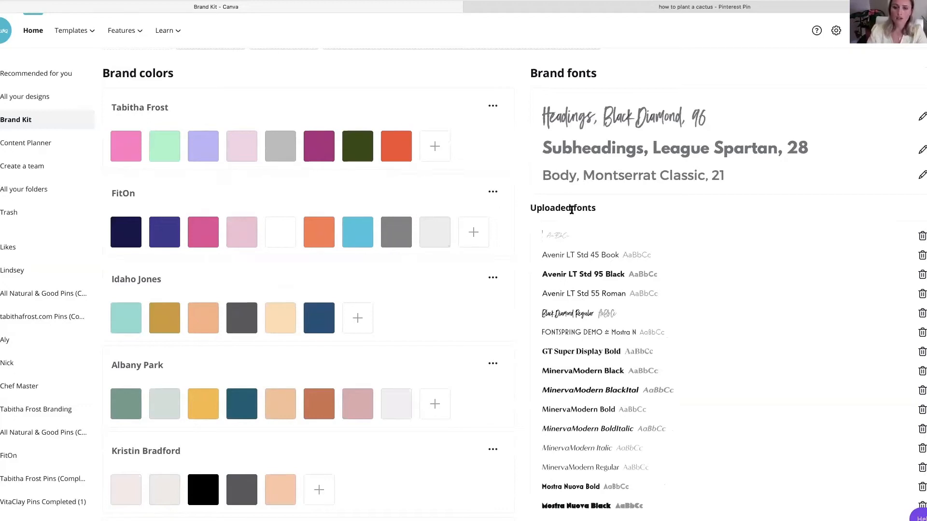
scroll(591, 395, "down", 5)
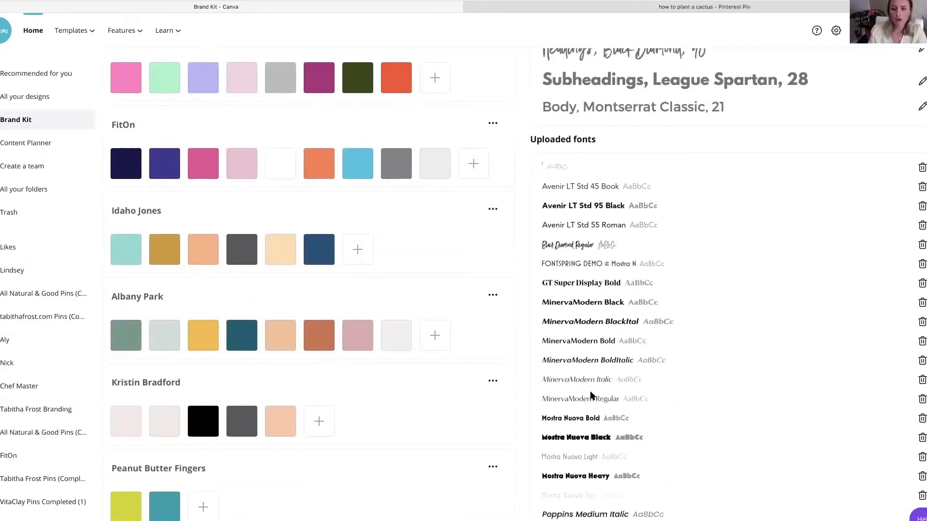
scroll(591, 394, "down", 5)
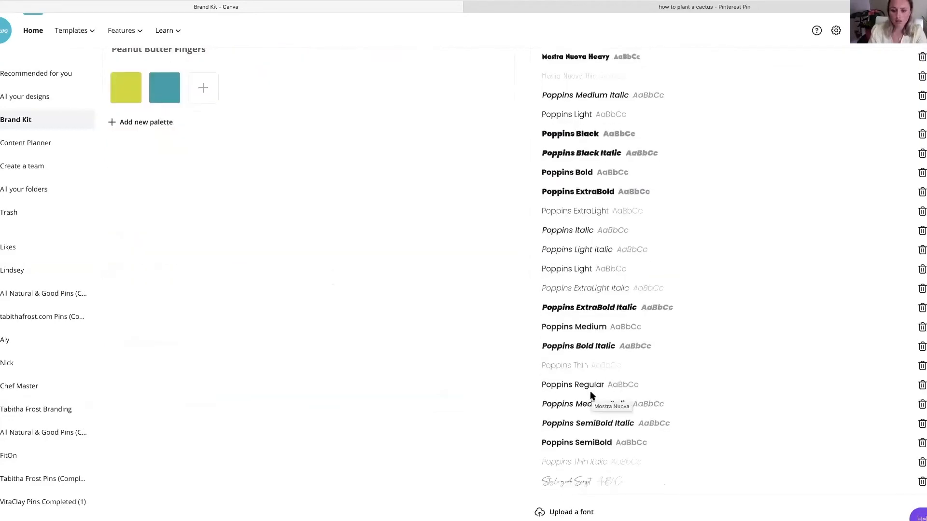
scroll(591, 395, "up", 10)
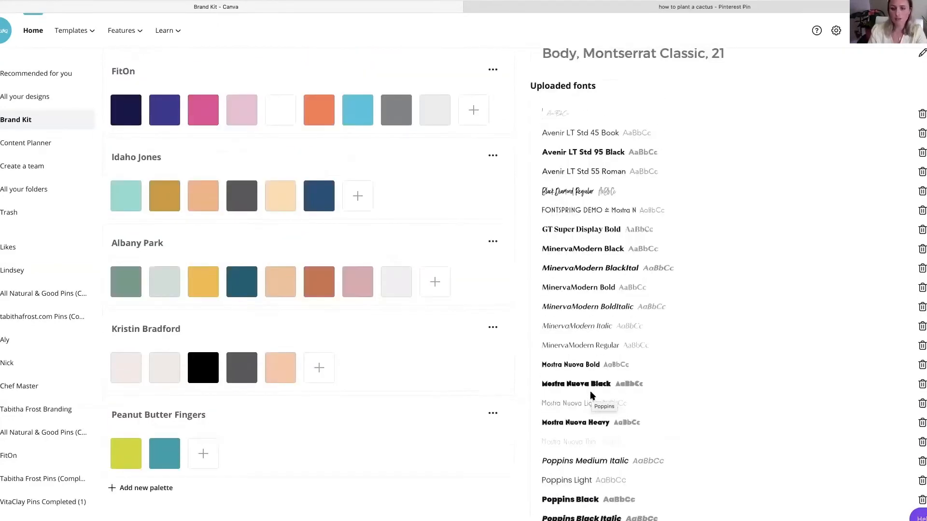
scroll(558, 383, "down", 10)
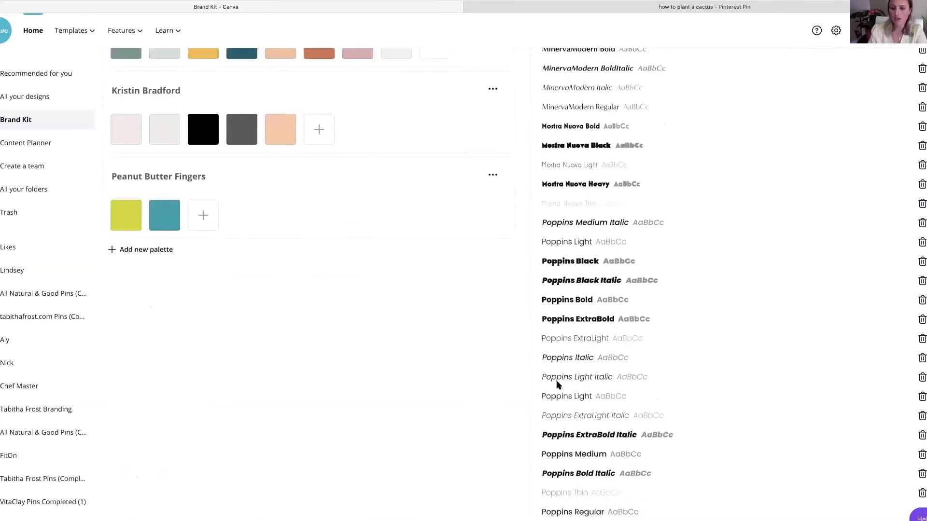
scroll(557, 384, "down", 1)
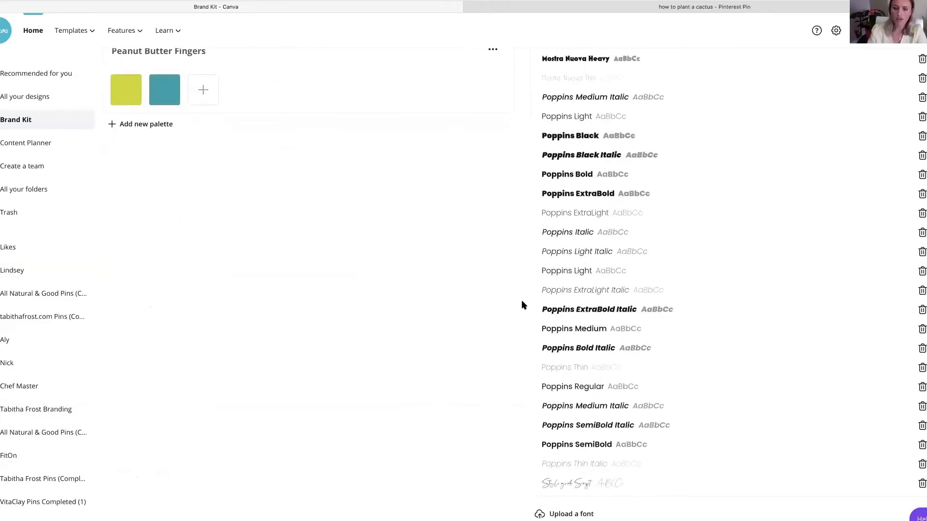
scroll(599, 300, "up", 10)
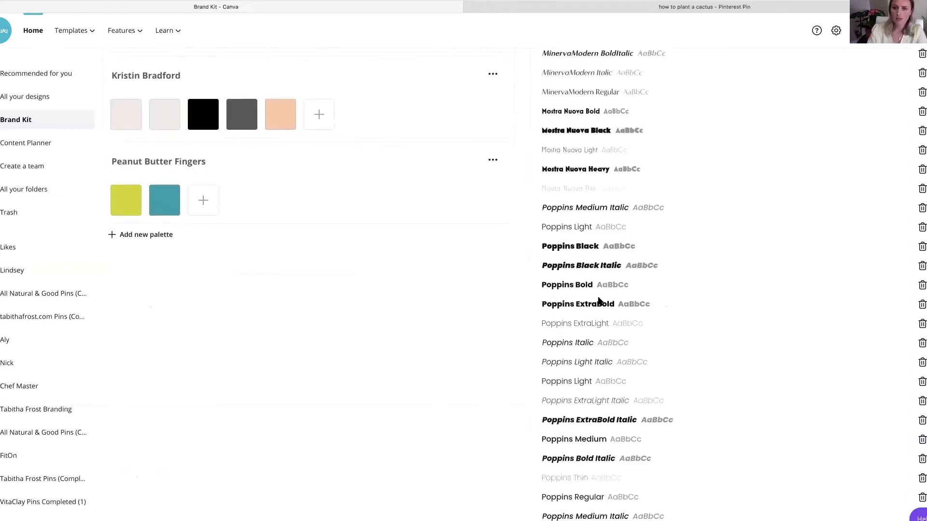
scroll(598, 300, "down", 2)
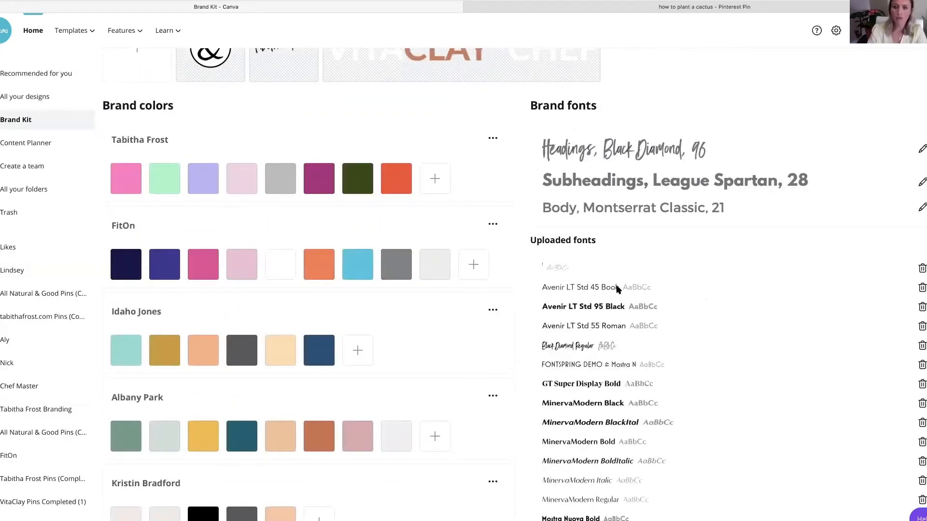
scroll(357, 256, "down", 10)
scroll(356, 259, "up", 10)
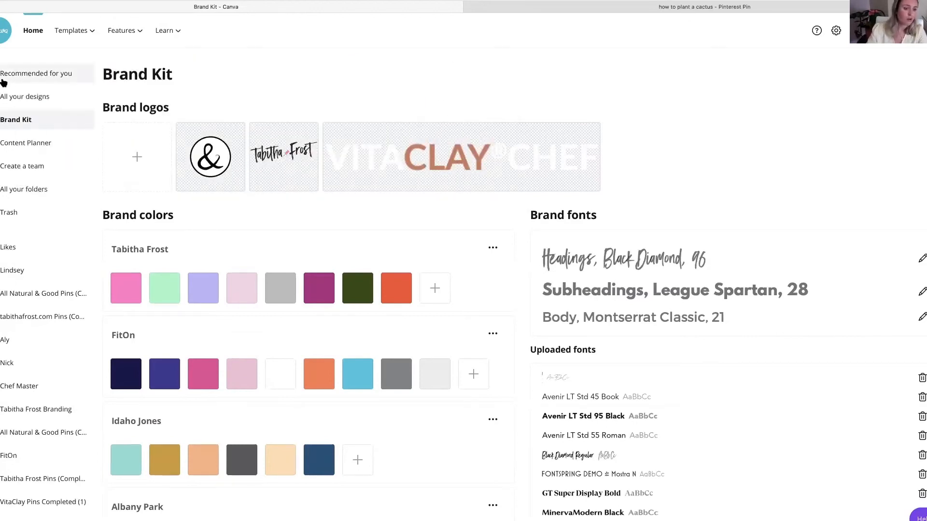
- Look over all the design folders and return to the cactus pin design
left_click(19, 189)
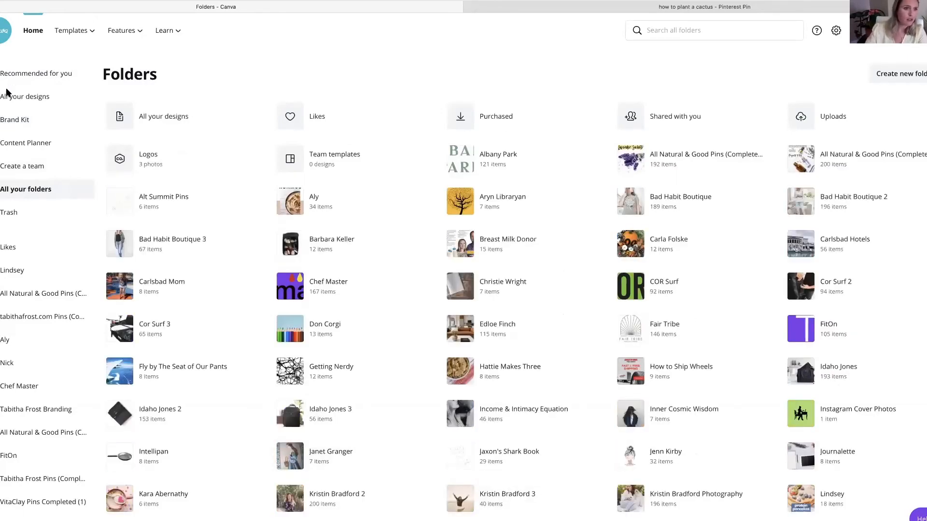
left_click(806, 8)
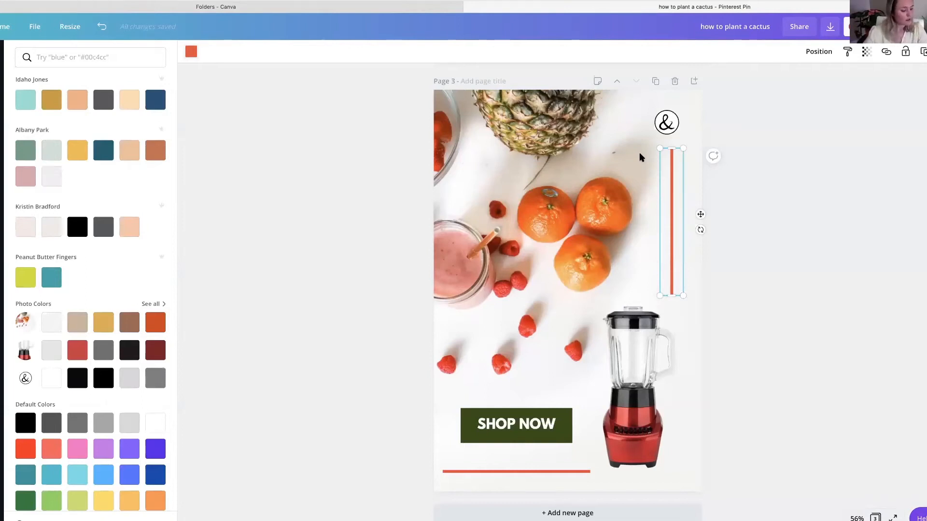
left_click(760, 251)
- Browse the elements library, including lines, shapes, frames, stickers, illustration collections and the featured graphics
left_click(1, 162)
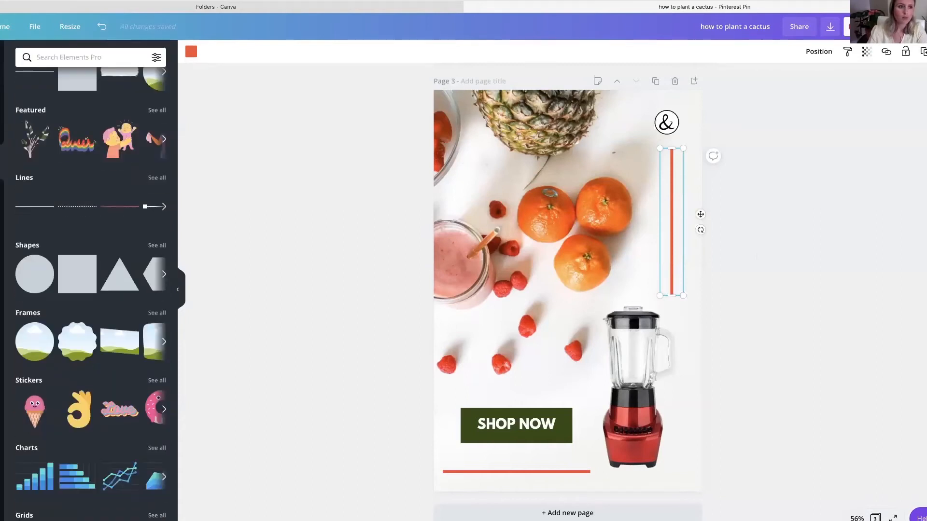
scroll(41, 180, "down", 2)
scroll(42, 180, "down", 20)
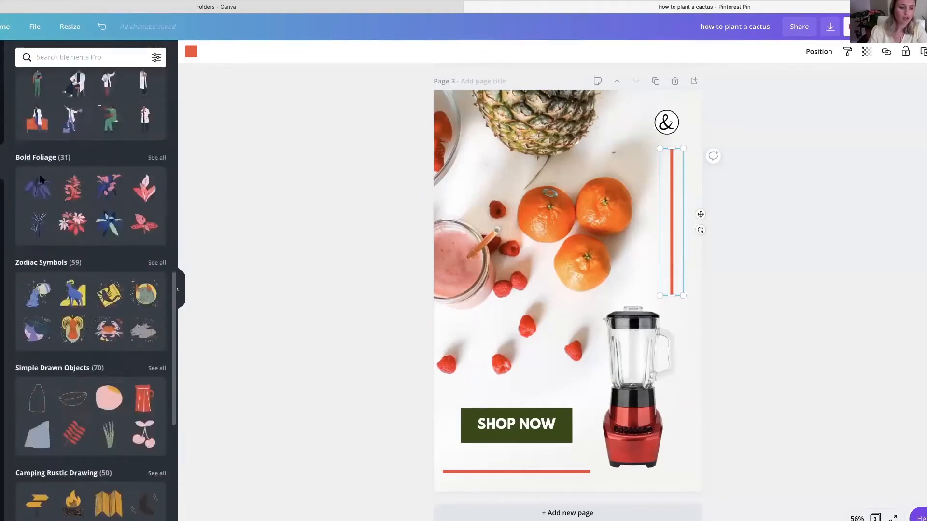
scroll(40, 179, "down", 12)
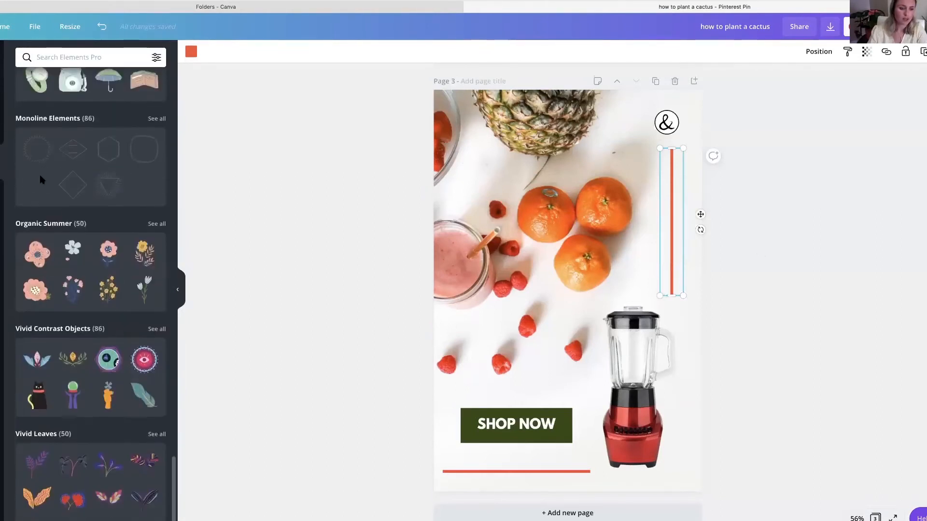
scroll(57, 203, "down", 10)
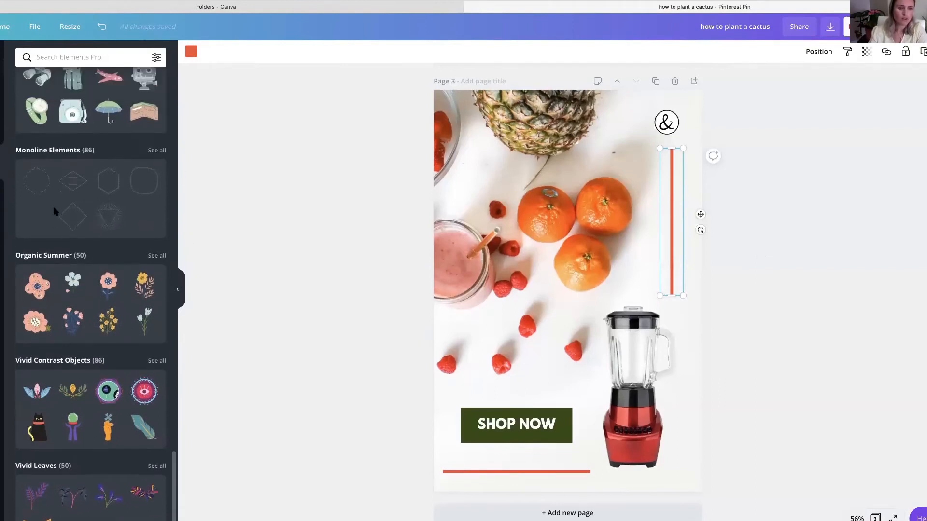
scroll(56, 210, "up", 20)
left_click(164, 179)
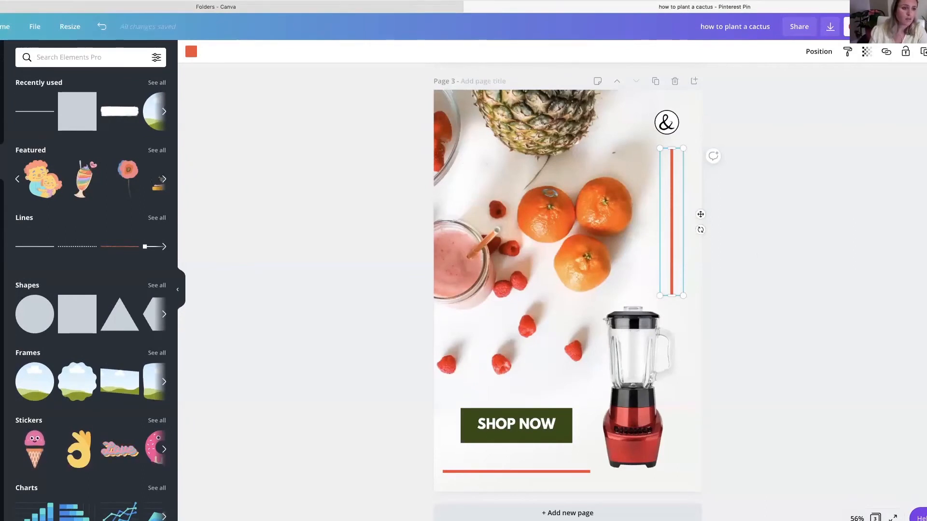
- Add a fourth page, try the aerial bridge video on it and delete that video
left_click(2, 300)
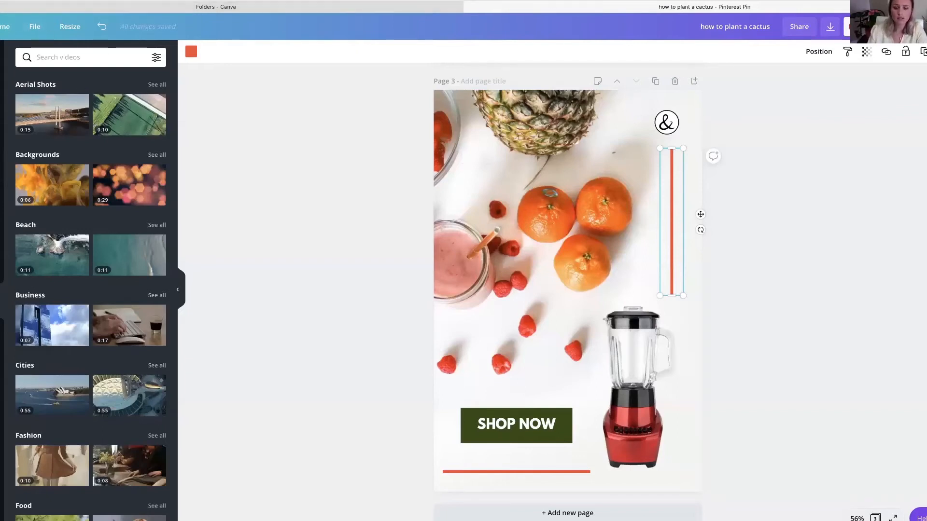
left_click(61, 118)
left_click_drag(514, 250, 515, 151)
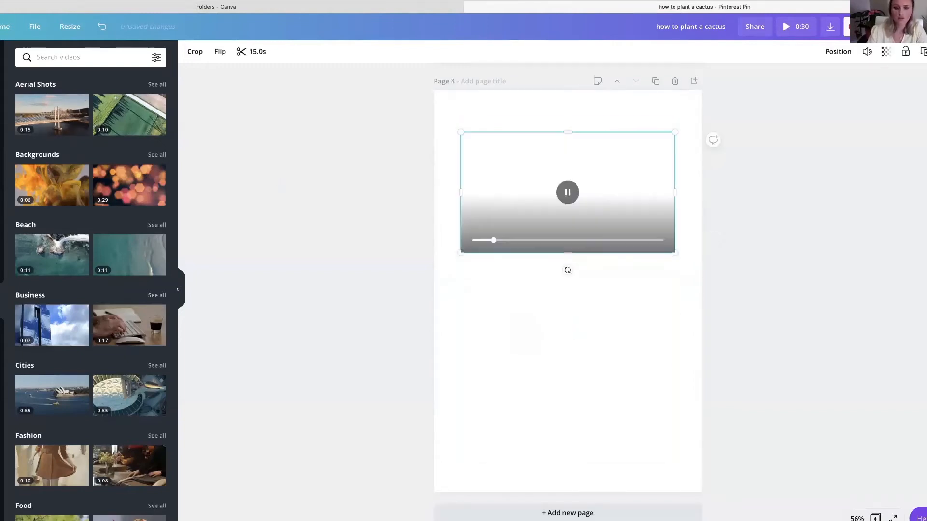
key("Delete")
- Search the videos for "cactus" and add the clip of two potted cacti to page 4
left_click(110, 59)
type("cactus")
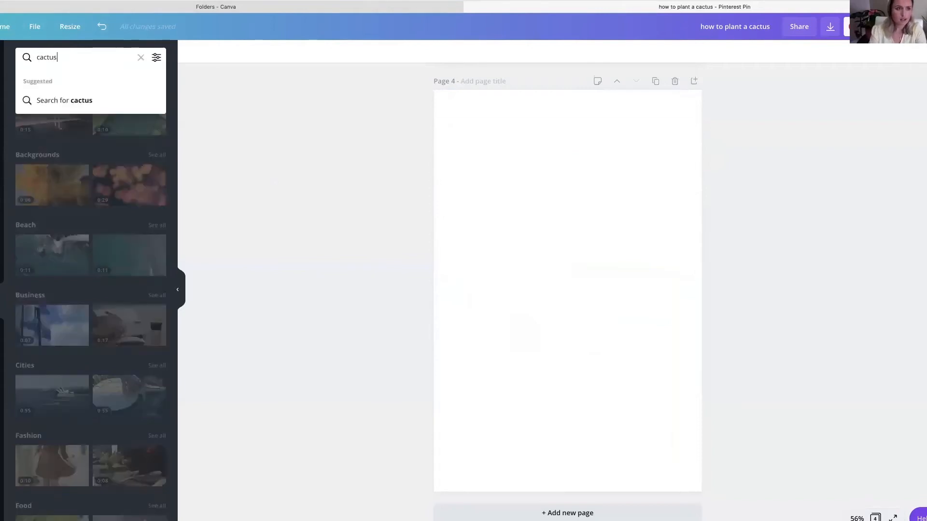
key("Return")
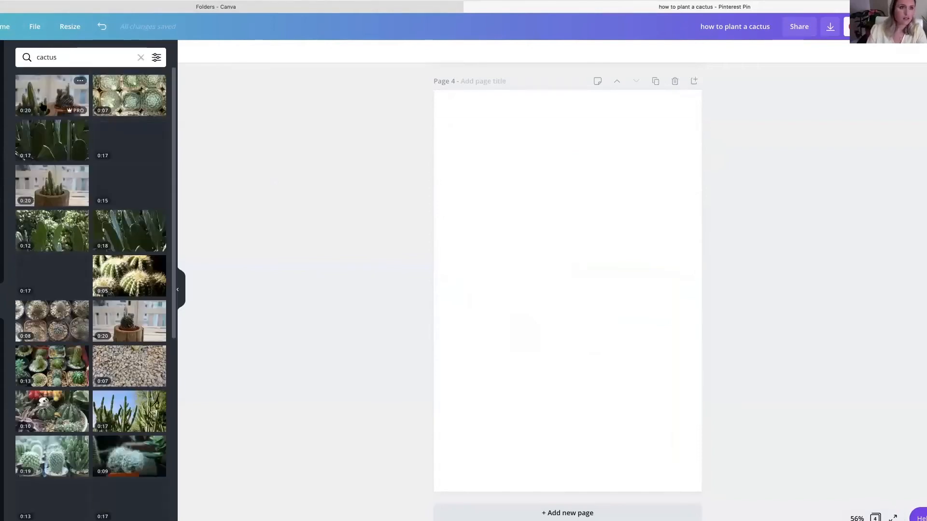
left_click(48, 96)
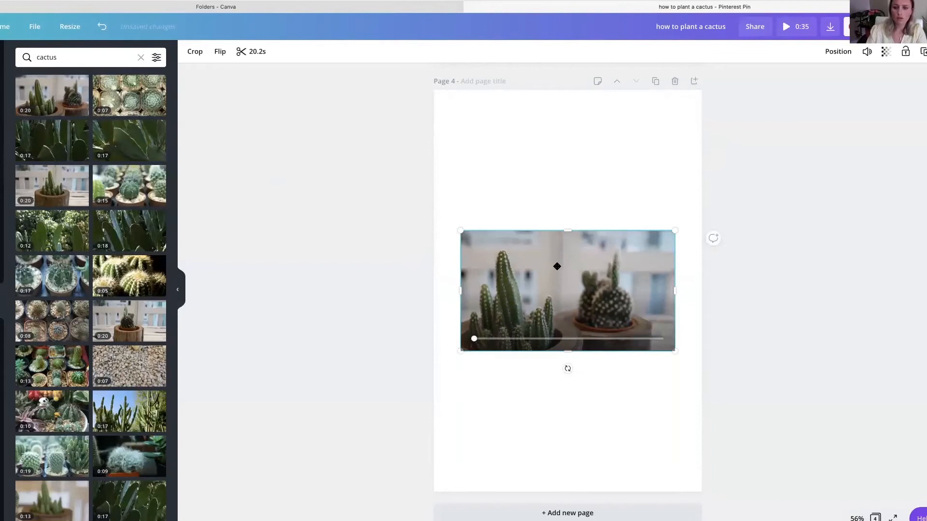
- Enlarge the cactus video to span the full page width and place it near the top of page 4
left_click_drag(678, 193, 697, 167)
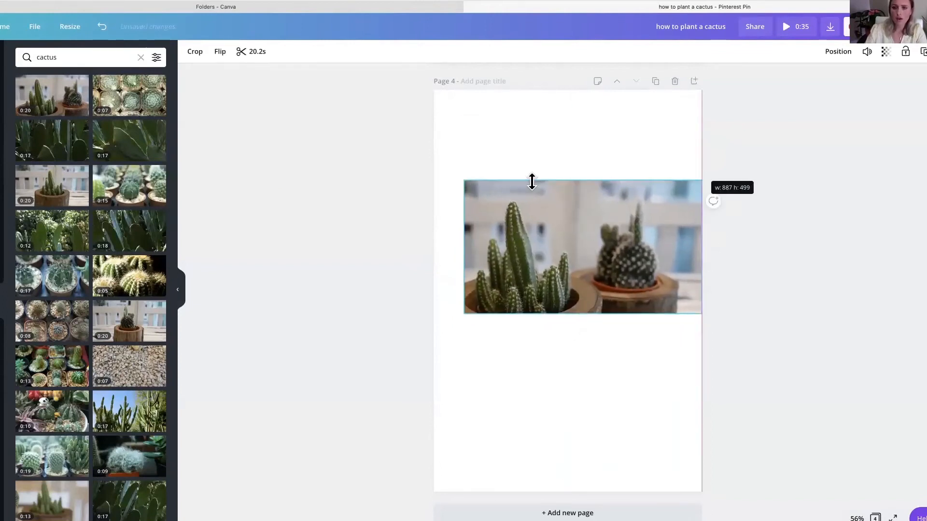
left_click_drag(451, 172, 425, 167)
left_click_drag(544, 262, 548, 227)
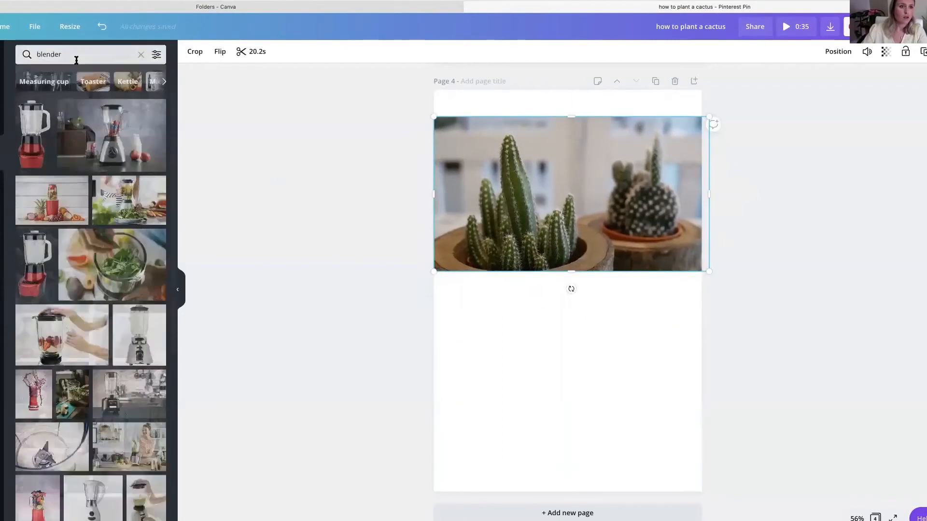
- Search the photo library for "cactus"
left_click(76, 60)
key("BackSpace")
key("BackSpace")
key("BackSpace")
key("BackSpace")
key("BackSpace")
key("BackSpace")
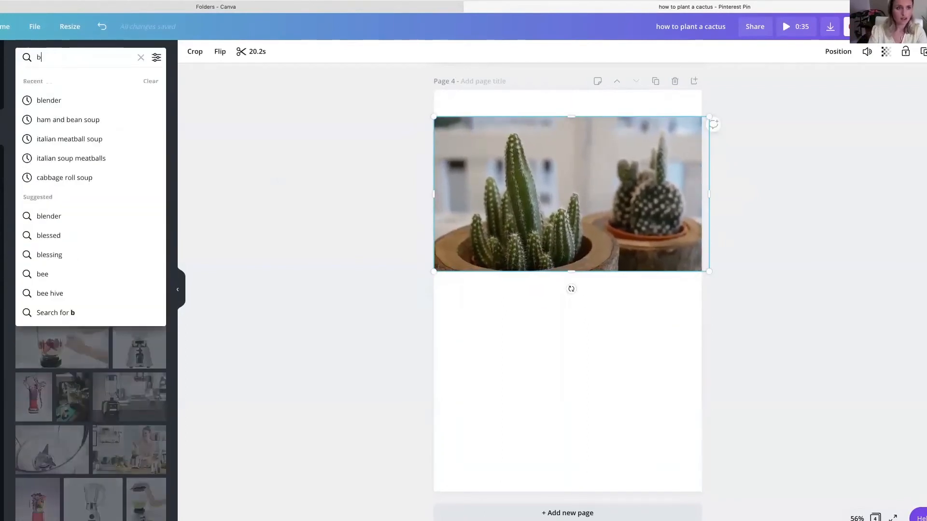
key("BackSpace")
type("cactus")
key("Return")
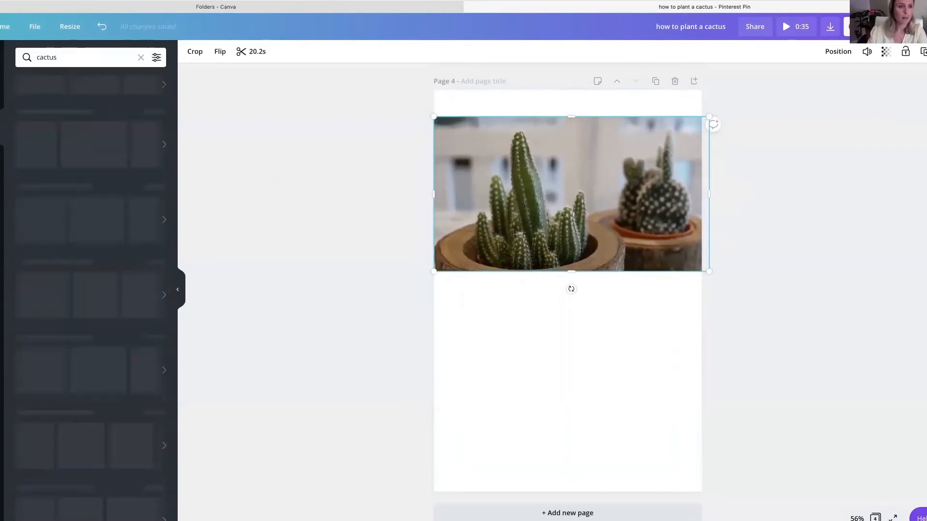
- Add the photo of cacti against a grey background below the video and enlarge it to the full page width
left_click_drag(112, 135, 442, 231)
left_click_drag(551, 277, 554, 376)
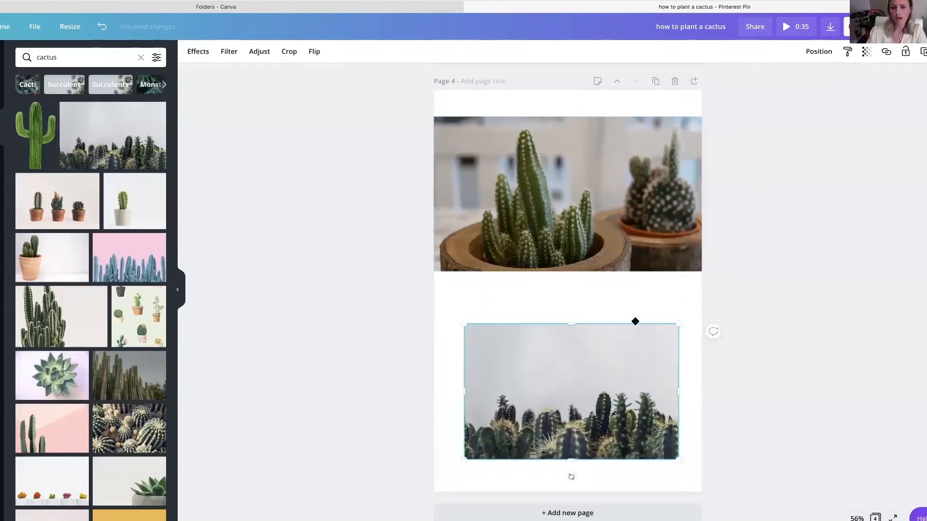
left_click_drag(678, 322, 700, 310)
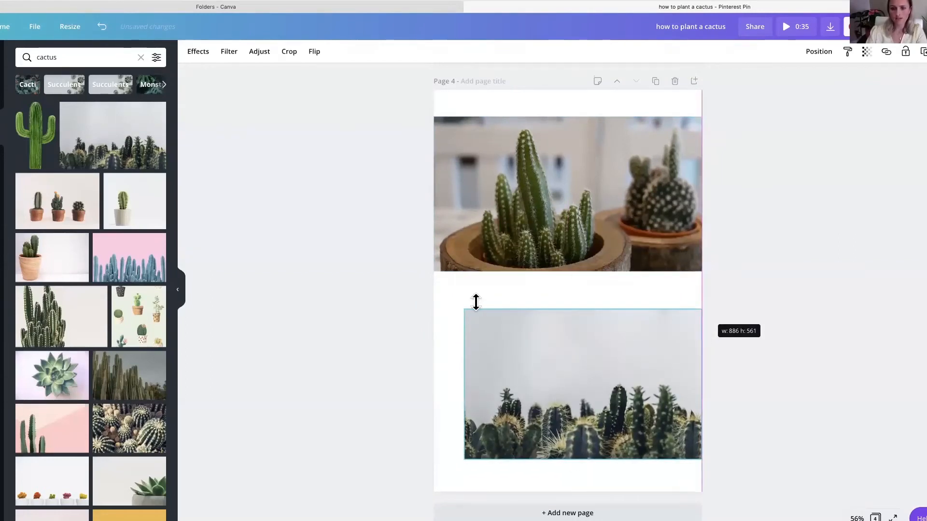
left_click_drag(464, 310, 430, 294)
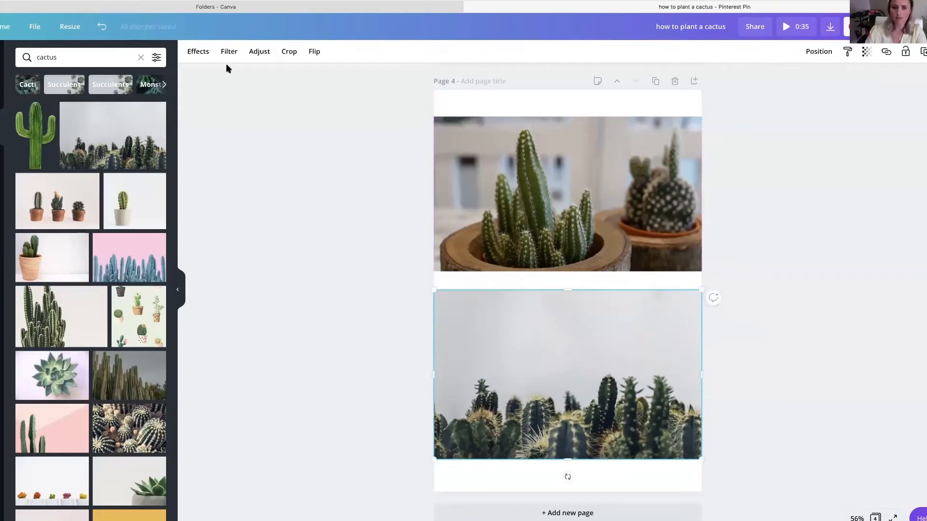
- Look through the brand and default colour palettes for a page 4 background colour
left_click(475, 101)
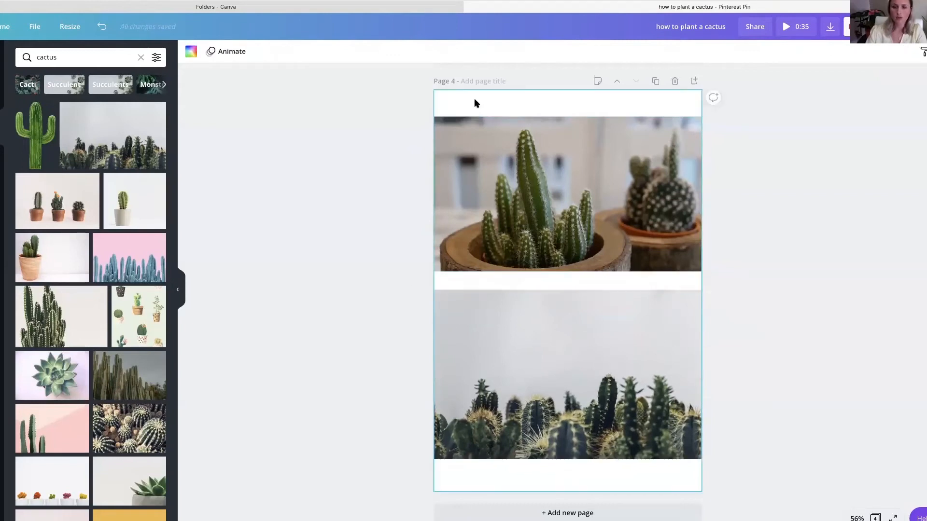
left_click(183, 52)
scroll(74, 363, "down", 5)
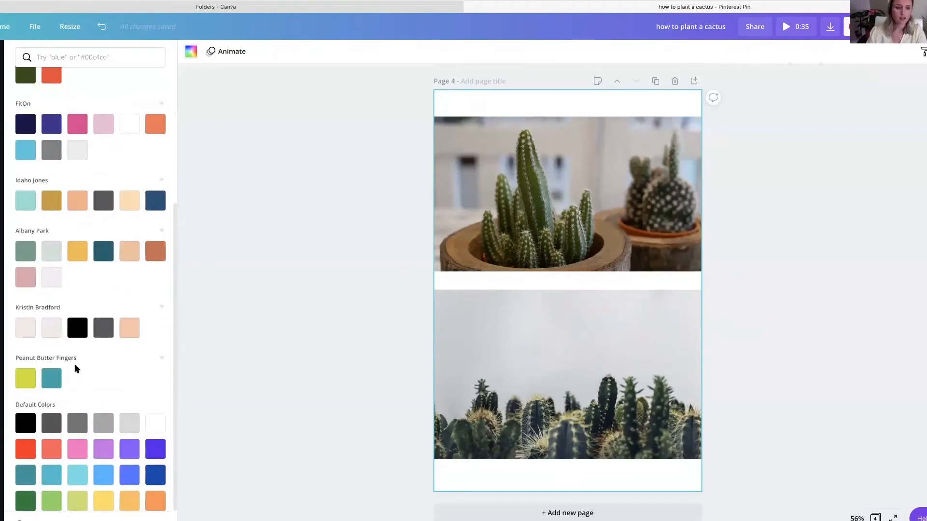
scroll(55, 330, "up", 1)
scroll(54, 330, "down", 2)
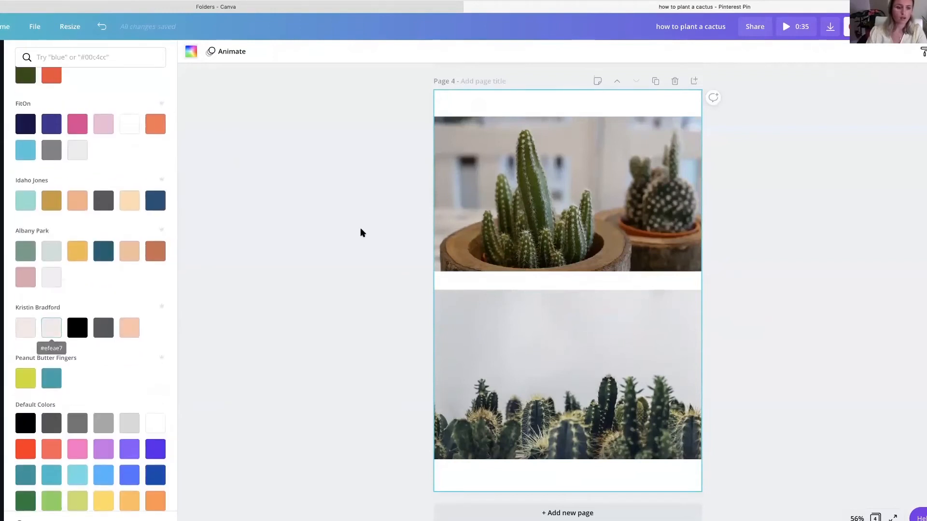
scroll(111, 279, "up", 5)
scroll(434, 155, "up", 3)
scroll(355, 140, "down", 3)
- Move the cactus video up to the page's top edge and the cactus photo down to its bottom edge
left_click(473, 226)
left_click_drag(473, 225, 470, 195)
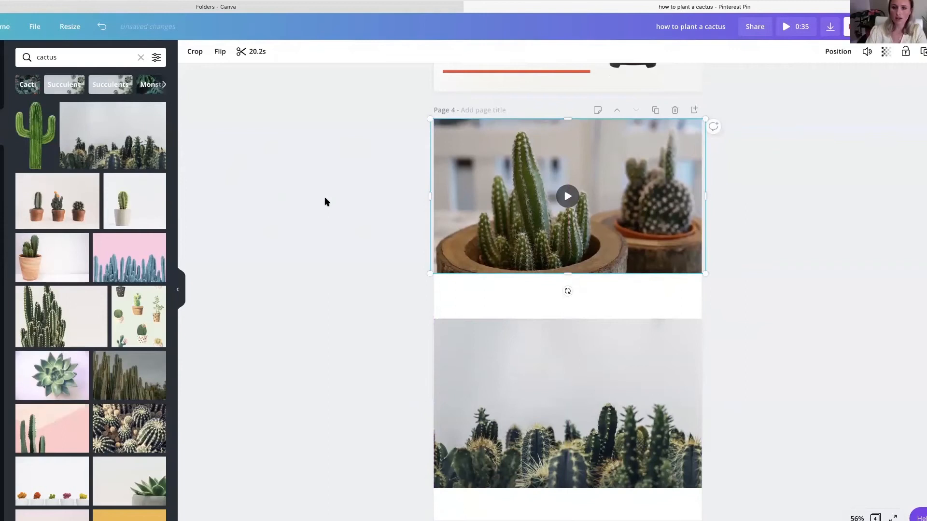
scroll(325, 197, "down", 1)
left_click_drag(501, 351, 501, 379)
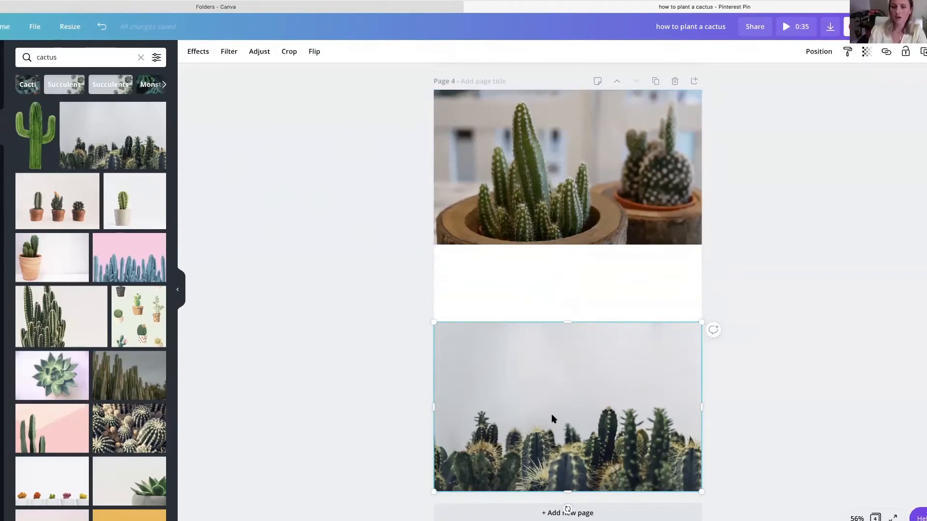
scroll(523, 351, "up", 10)
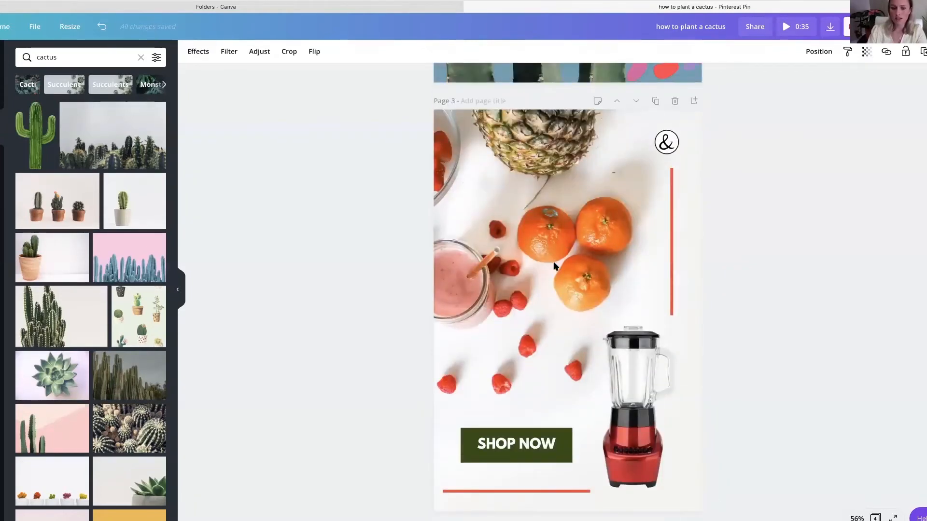
scroll(578, 346, "up", 2)
scroll(576, 345, "up", 10)
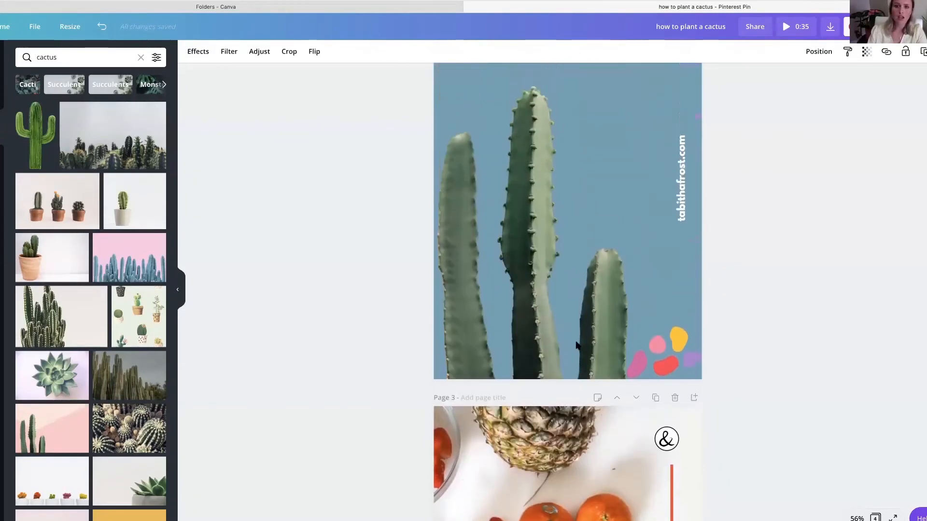
scroll(529, 239, "up", 10)
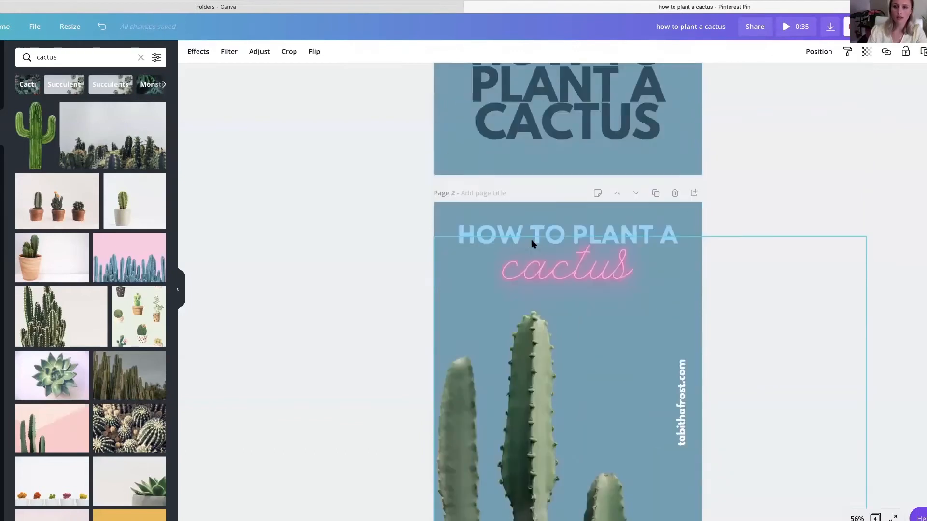
scroll(527, 223, "down", 20)
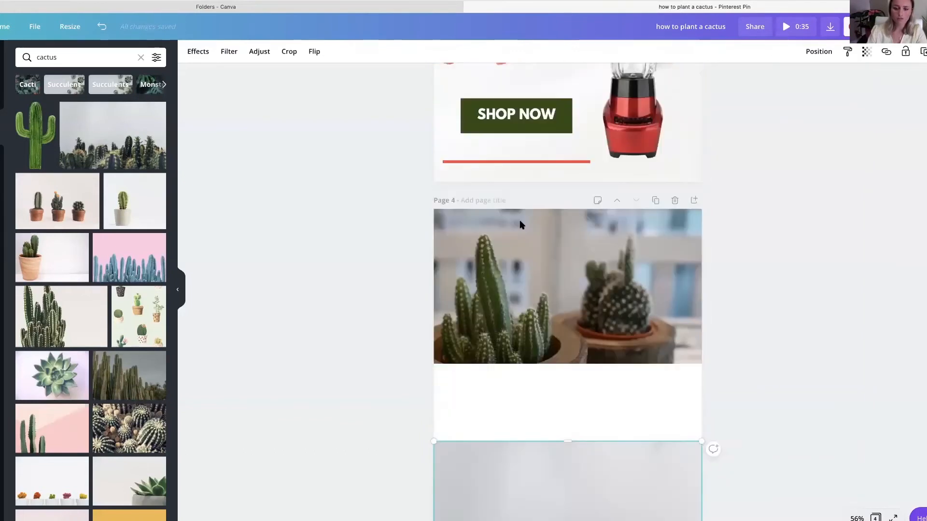
- Add the heading "How to Plant a Cactus" and centre it in the white band between the video and the photo
left_click(435, 268)
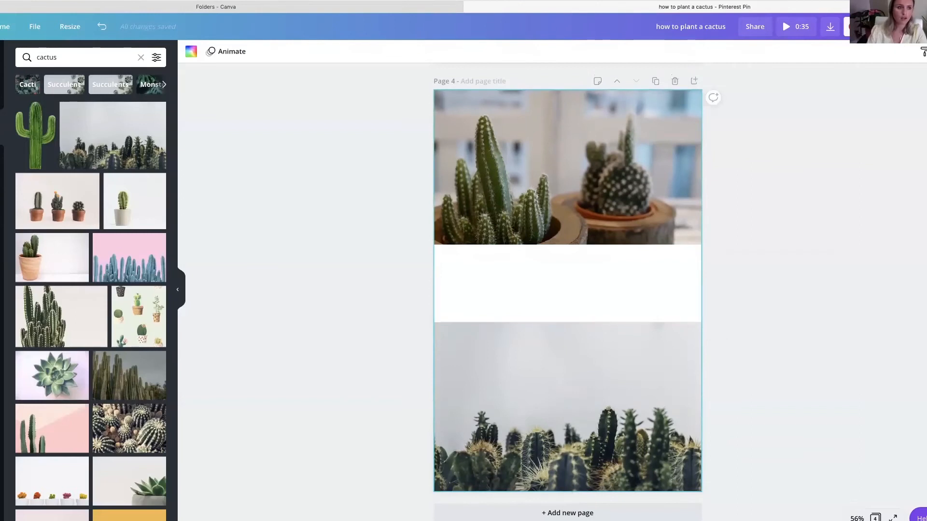
left_click(1, 197)
left_click(55, 104)
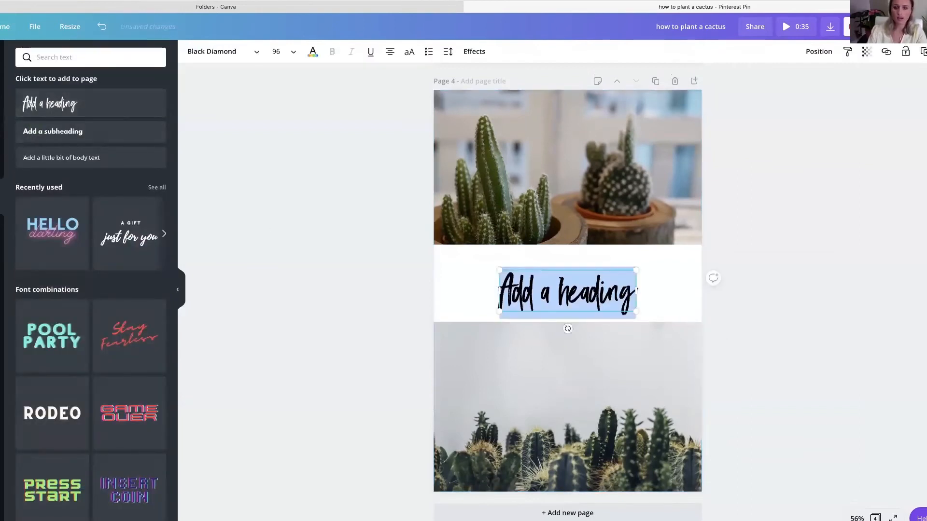
type("How To Pla")
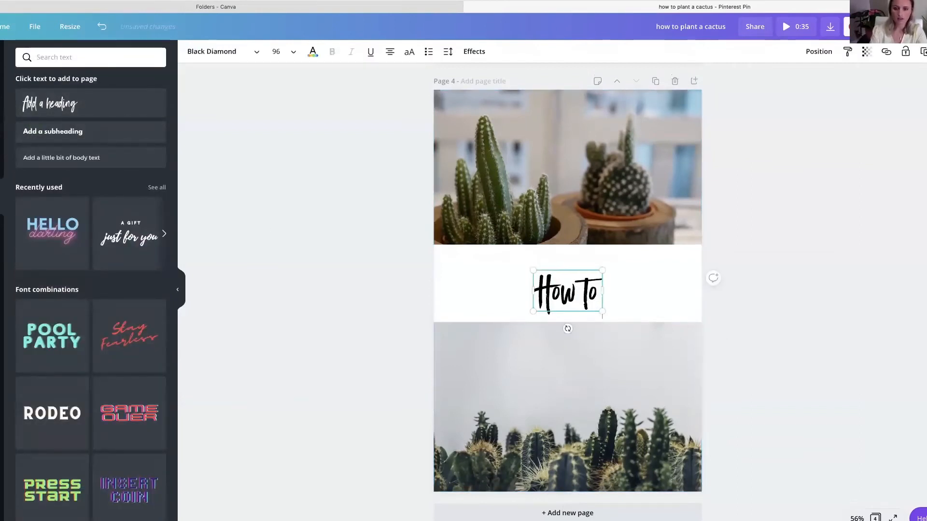
type("nt a Cactus")
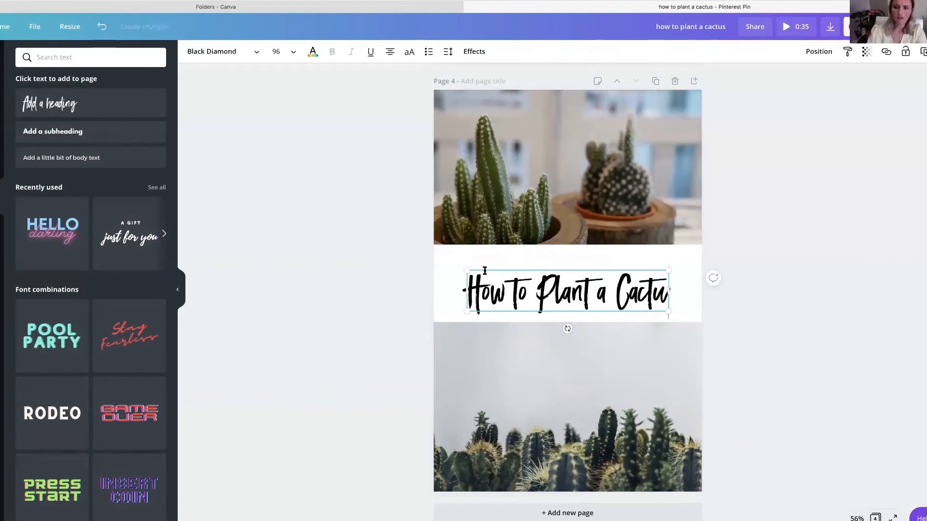
left_click(370, 276)
left_click_drag(517, 302, 517, 293)
left_click(388, 287)
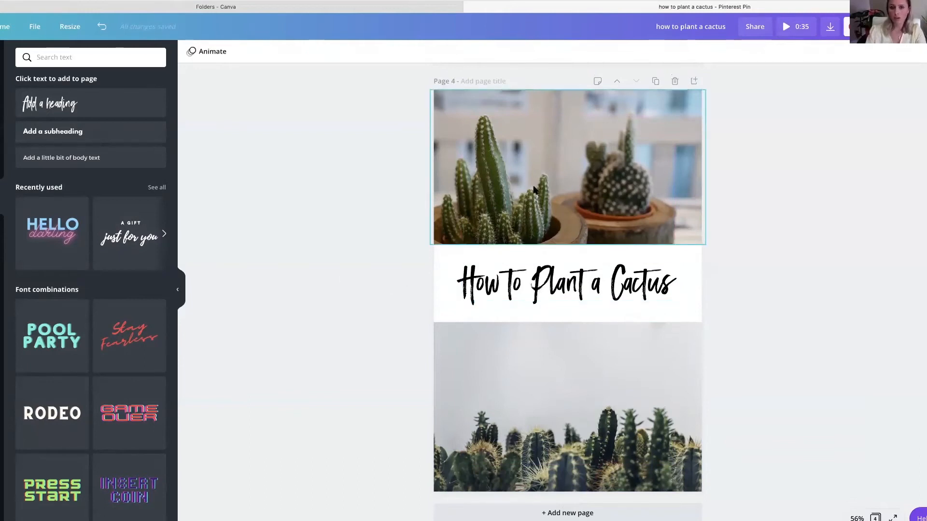
- Add the round ampersand logo to page 4 and place it at the top centre over the video
left_click(2, 371)
left_click(142, 118)
left_click_drag(571, 297, 566, 118)
left_click(351, 144)
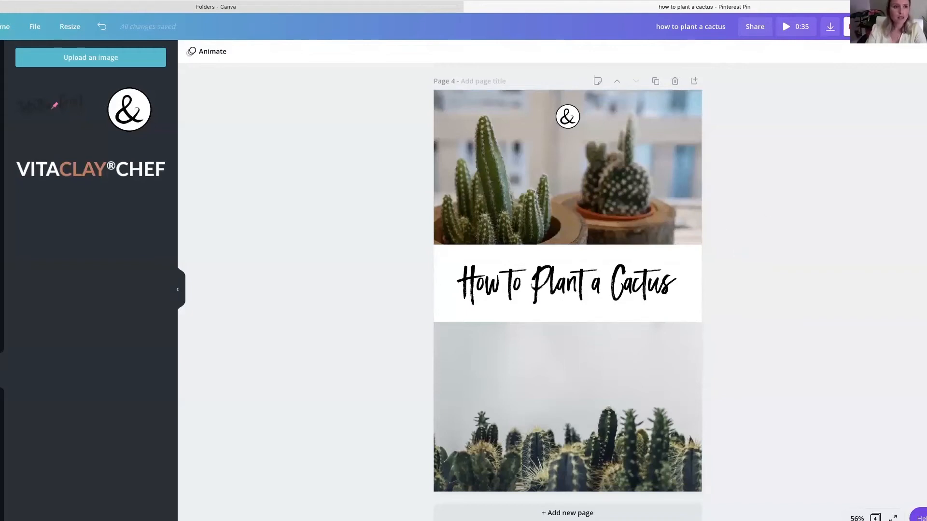
- Browse the full set of Pinterest Video Pin templates
left_click(1, 59)
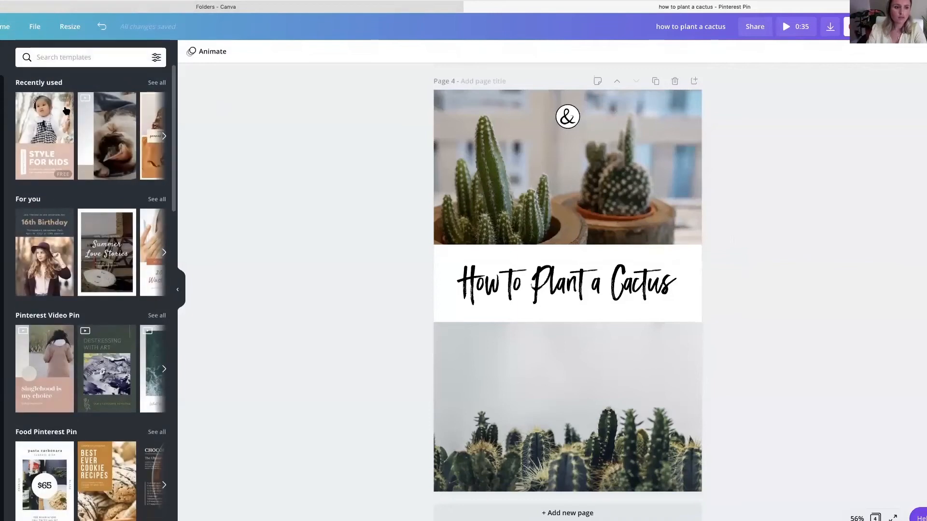
scroll(82, 121, "down", 2)
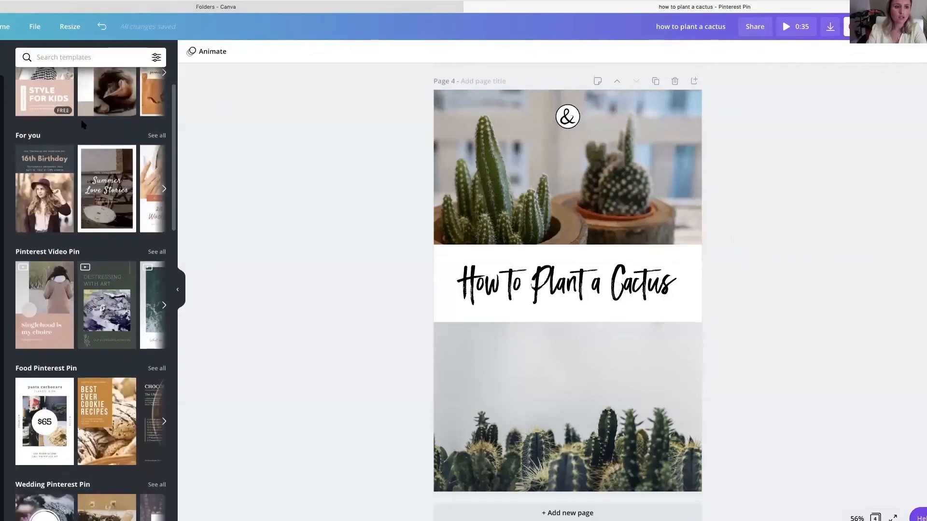
left_click(158, 254)
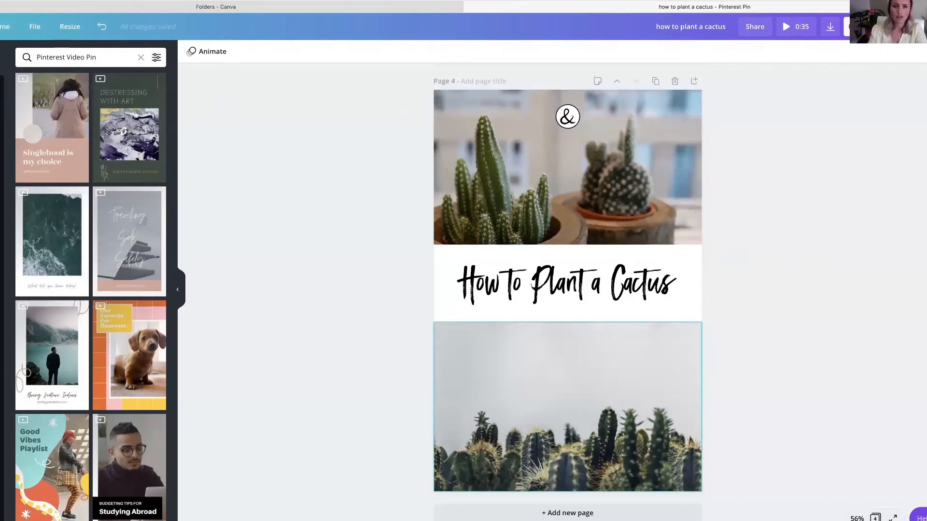
- Preview the Block and Fade animations on page 4, and apply the Tumble animation
left_click(567, 386)
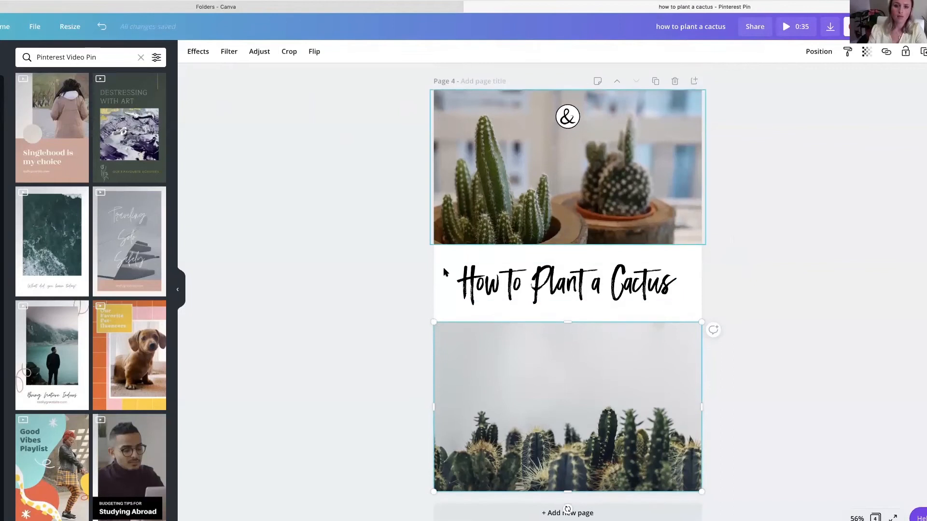
left_click(242, 66)
left_click(227, 53)
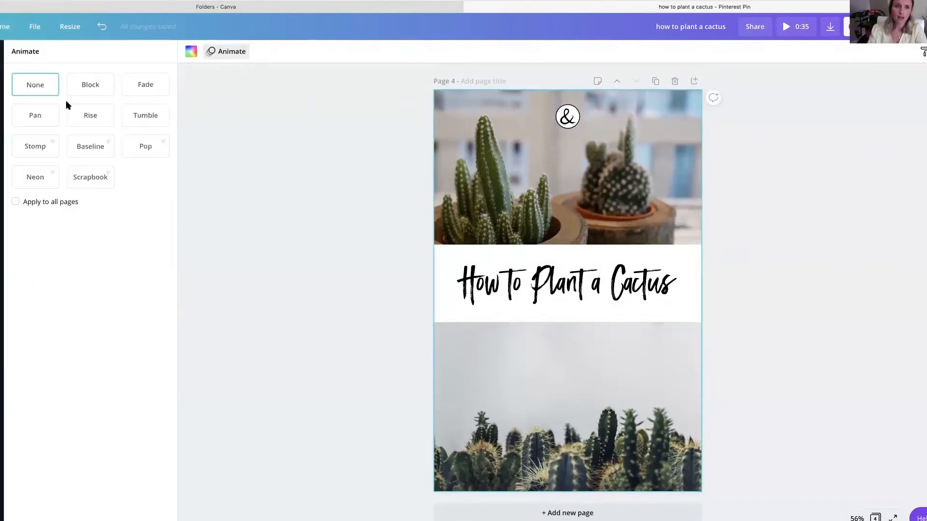
left_click(89, 85)
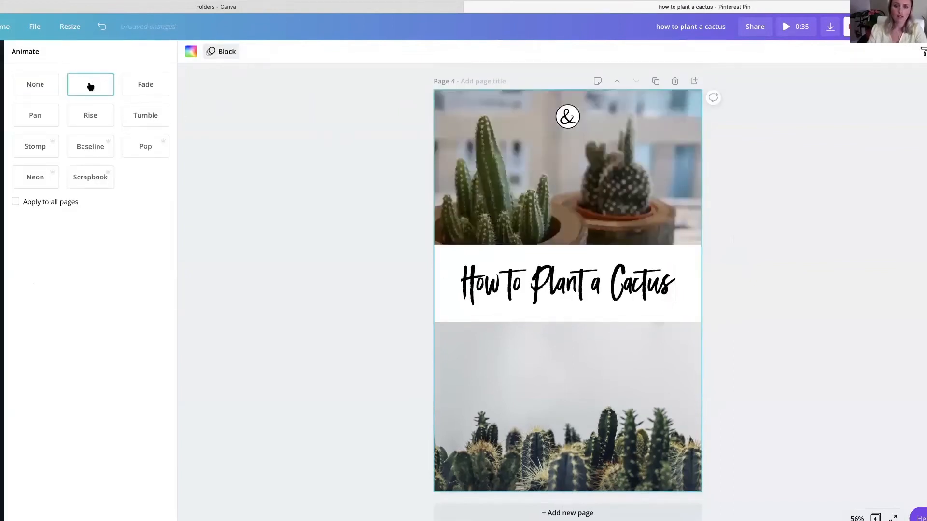
left_click(140, 85)
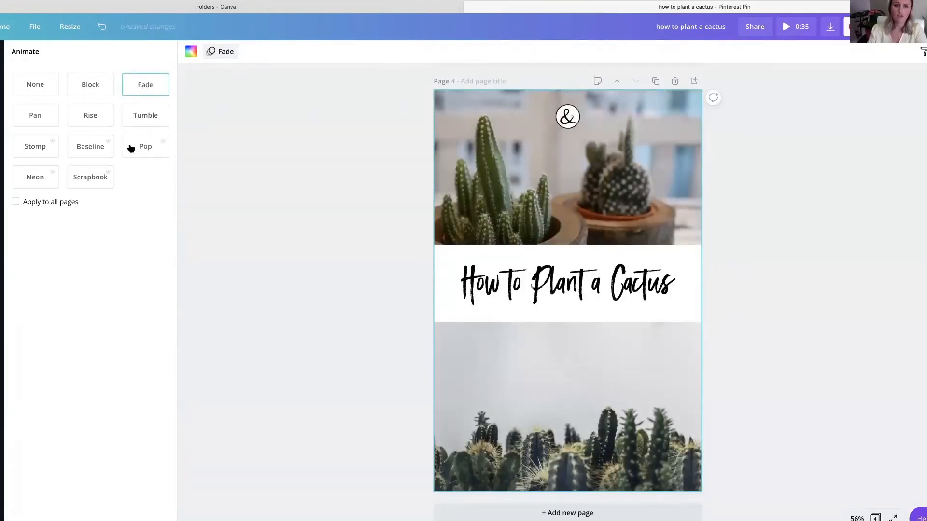
left_click(144, 117)
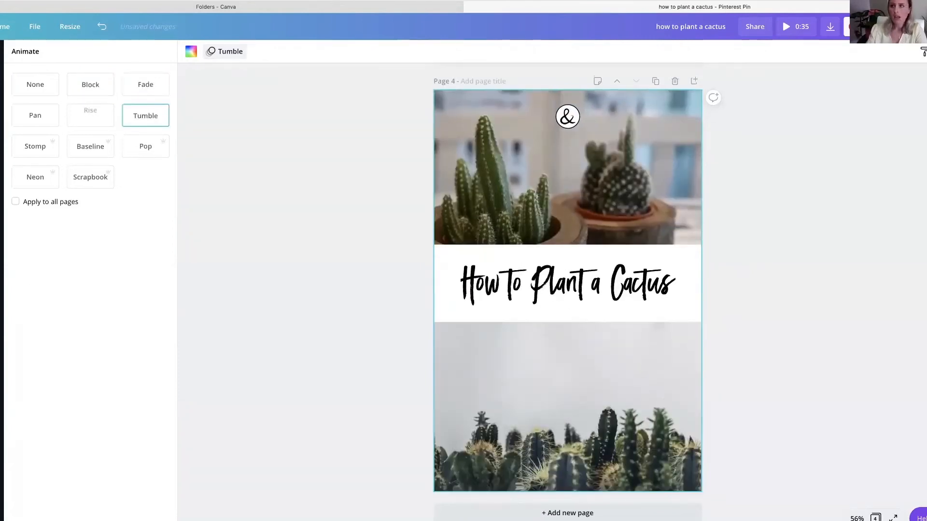
- Examine the publishing destinations and the available download file types, leaving the design without downloading it
left_click(923, 26)
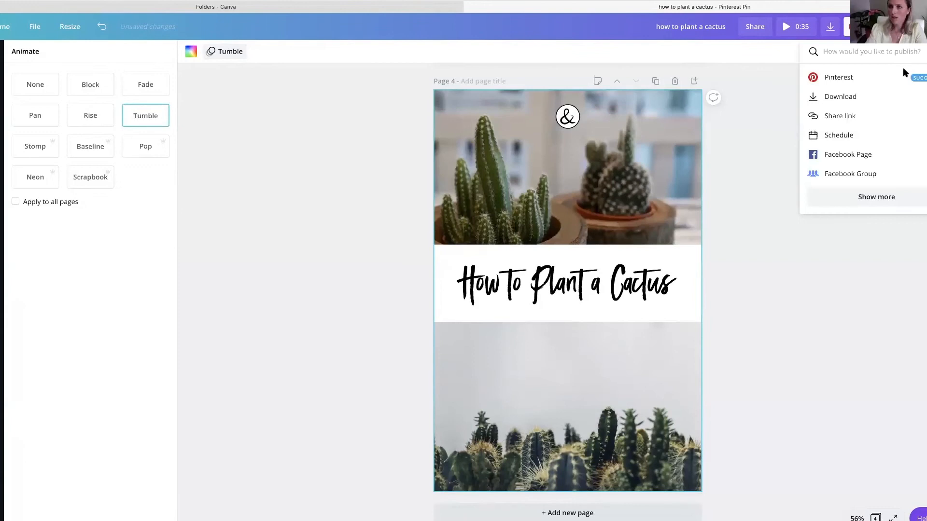
left_click(876, 197)
scroll(879, 197, "down", 3)
scroll(865, 145, "up", 3)
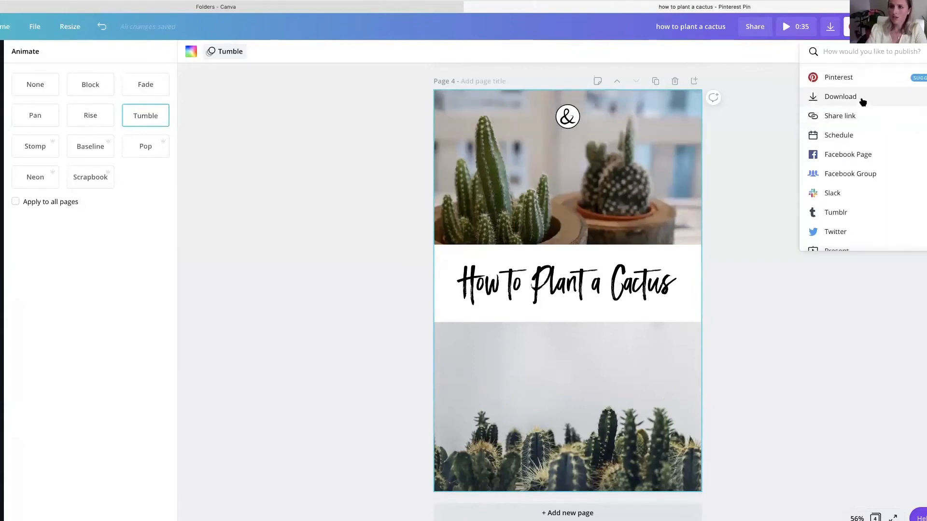
left_click(862, 98)
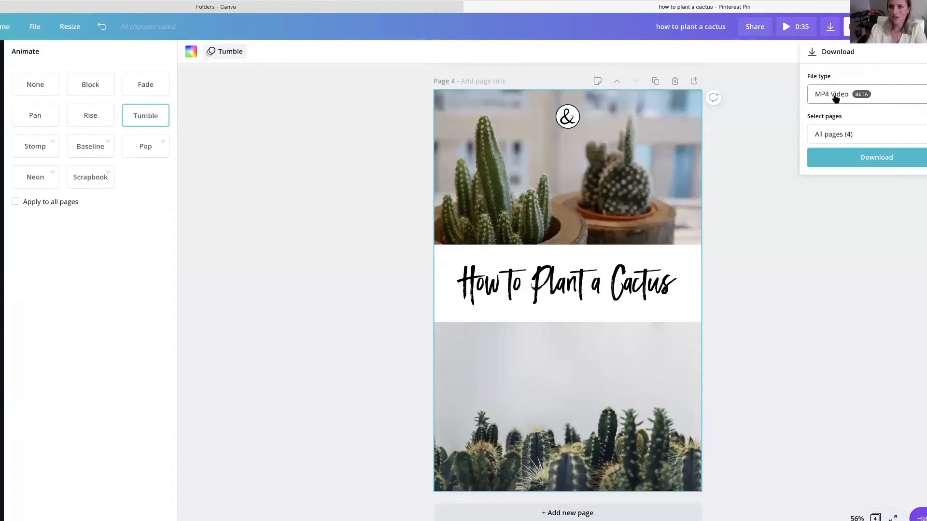
left_click(899, 100)
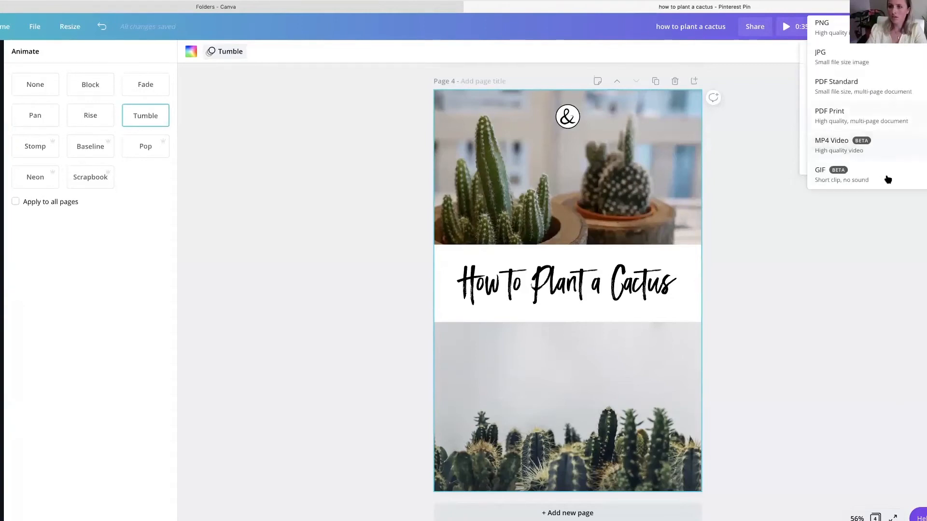
left_click(742, 83)
left_click(462, 316)
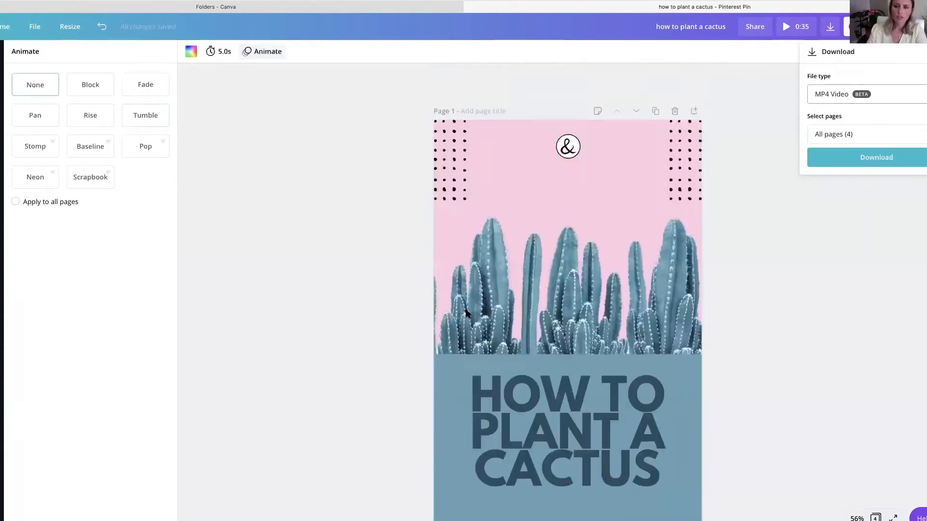
left_click(490, 135)
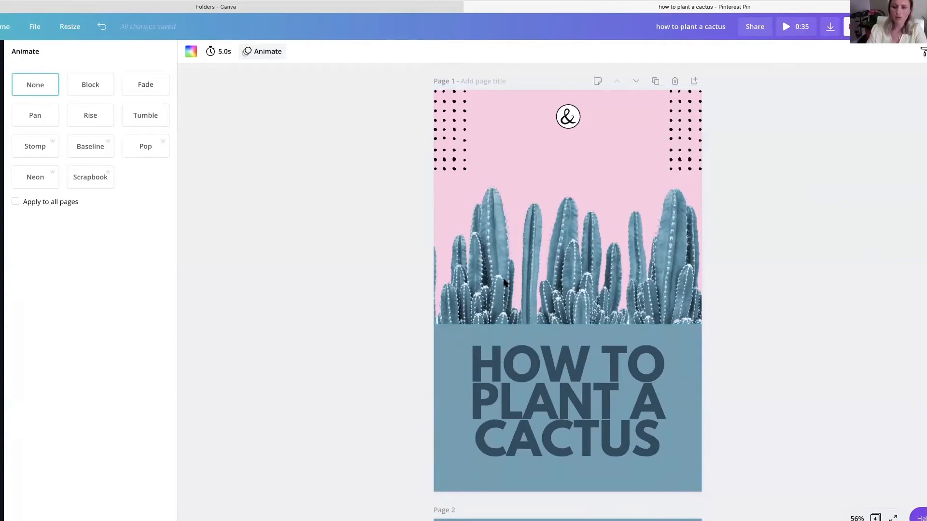
- Review the pin designs on pages 1 to 3
scroll(503, 282, "down", 2)
scroll(503, 282, "down", 1)
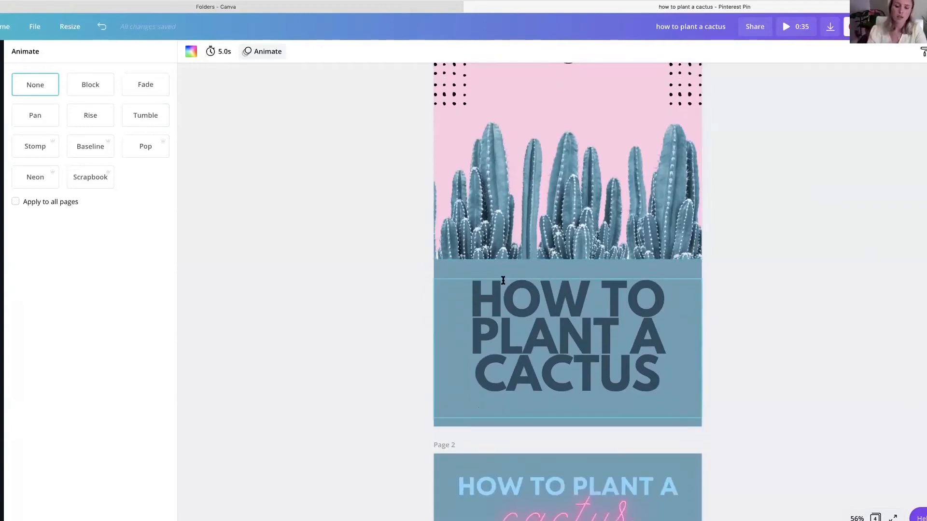
scroll(495, 236, "up", 1)
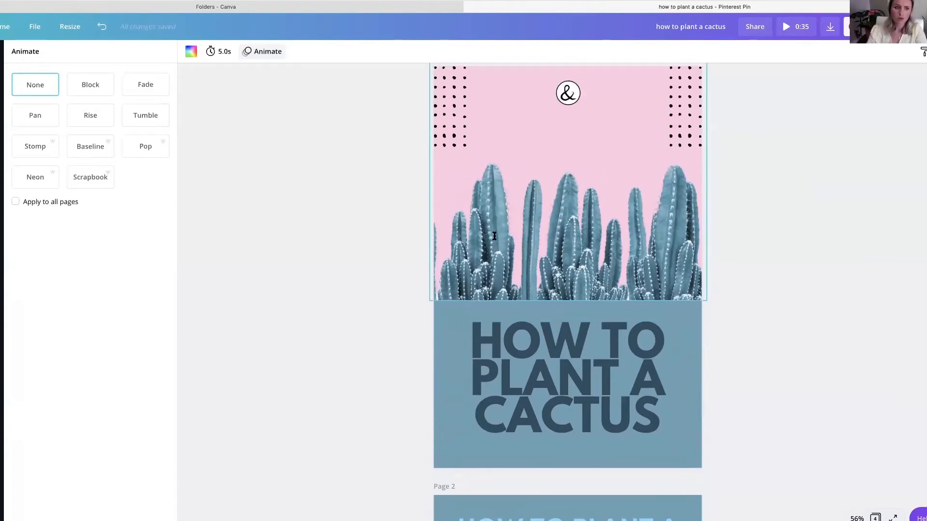
scroll(494, 236, "down", 15)
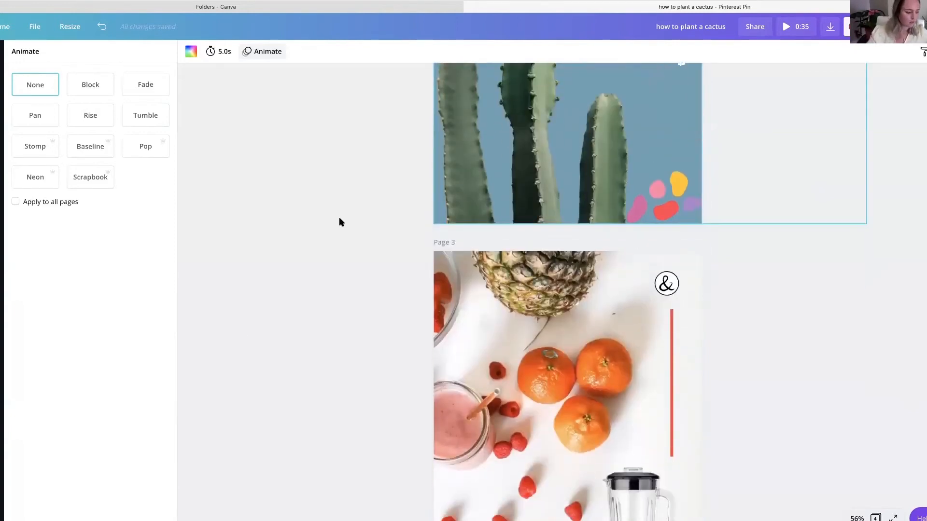
scroll(339, 222, "down", 3)
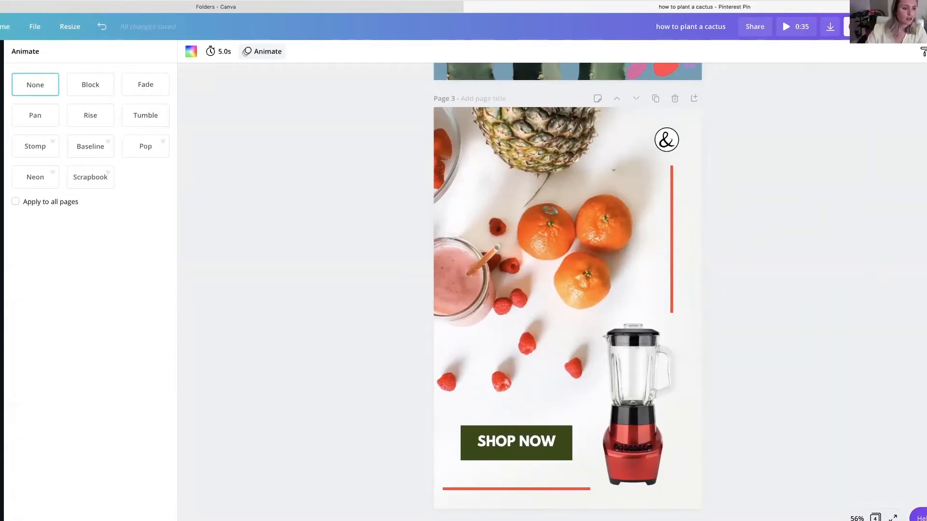
scroll(342, 249, "up", 15)
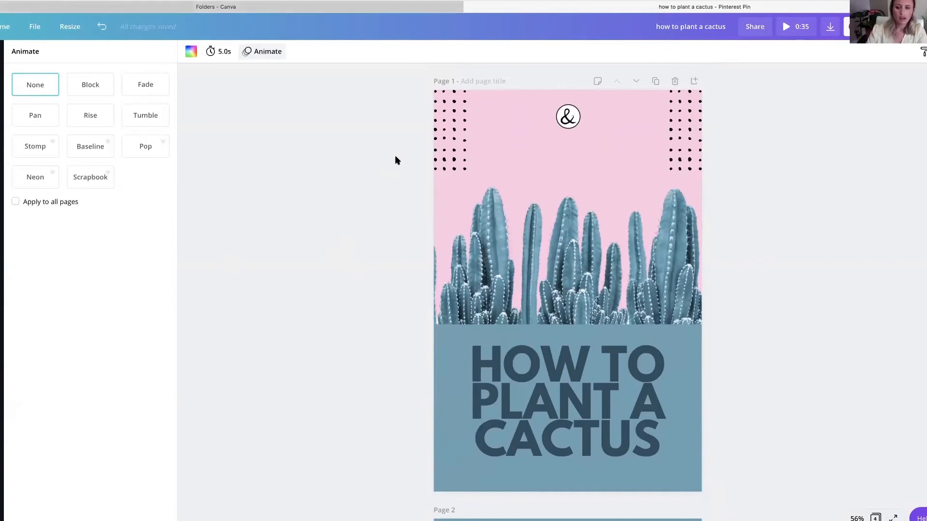
scroll(378, 210, "down", 8)
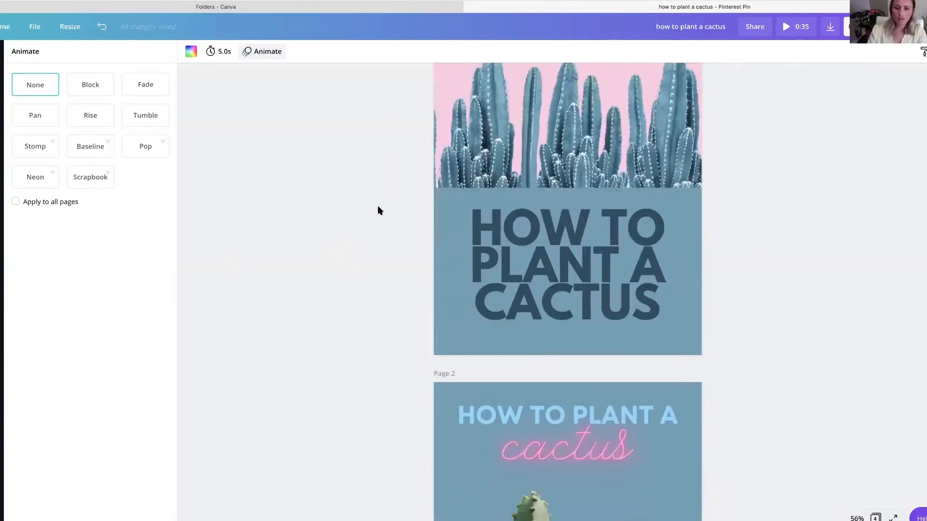
- Review the pin designs from page 2 through page 4, and return to the cactus pin on page 1
left_click(572, 221)
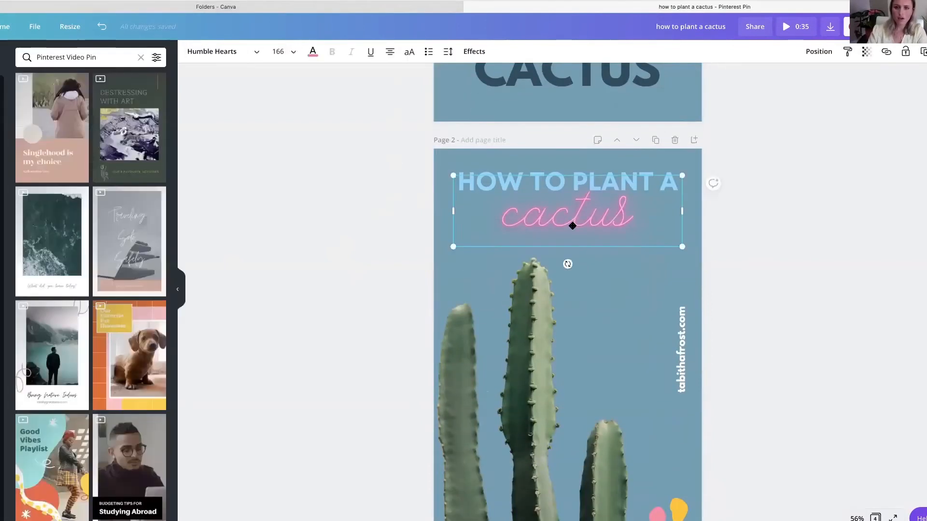
scroll(371, 176, "down", 15)
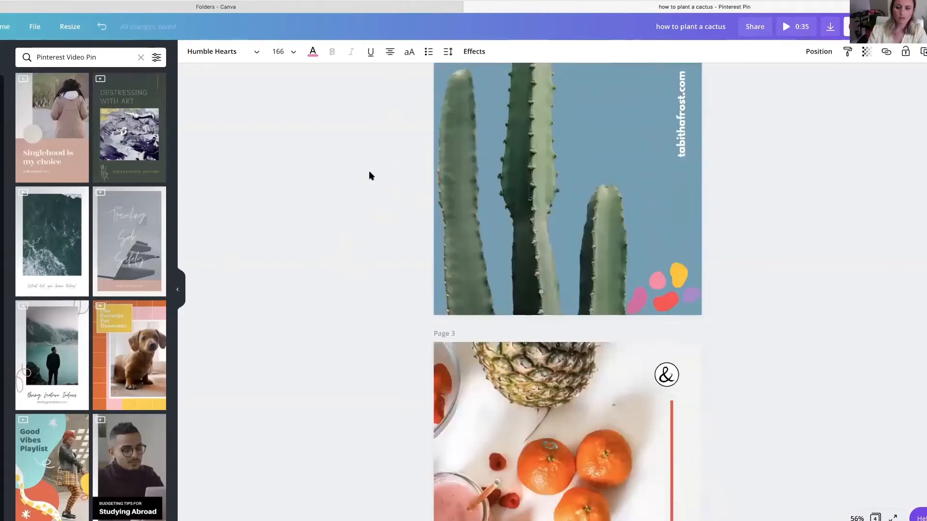
scroll(488, 199, "down", 5)
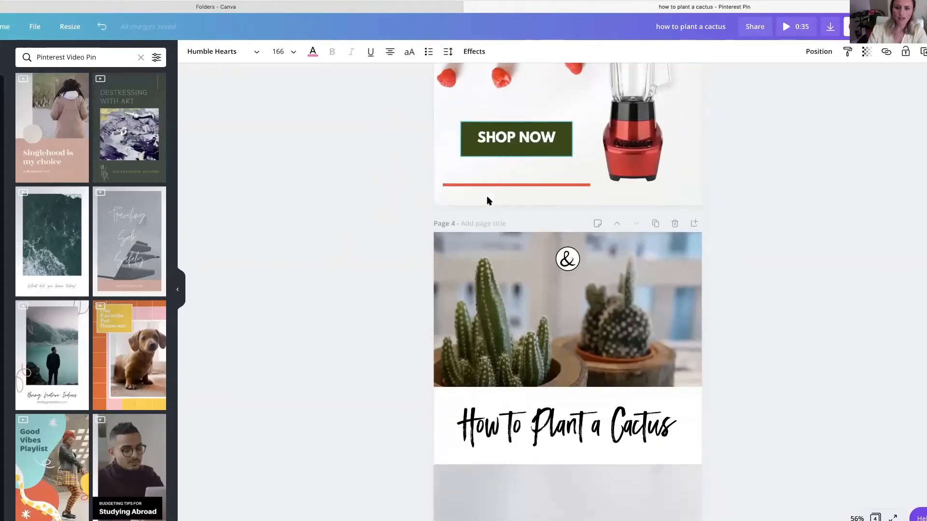
scroll(486, 198, "up", 20)
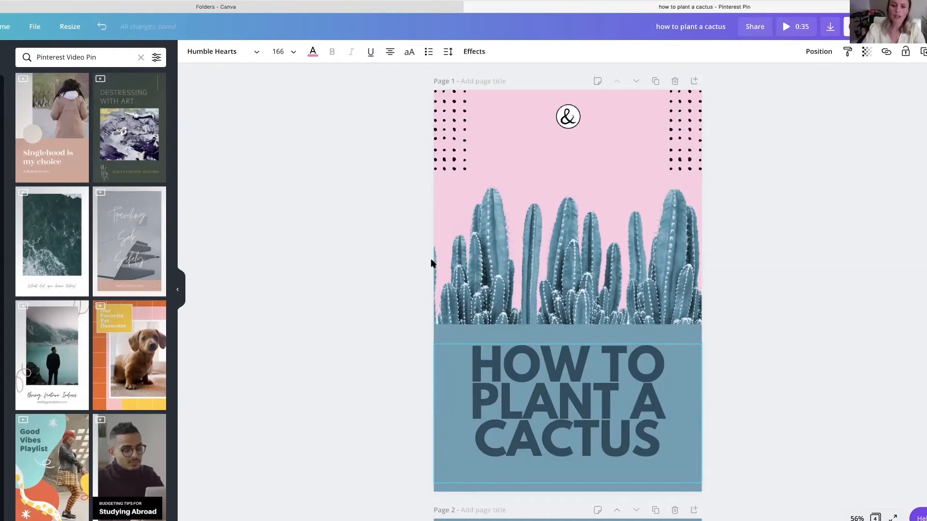
- Switch to the Pinterest Business hub and examine the pin statistics, changing the list from top pins to recent pins
left_click(575, 336)
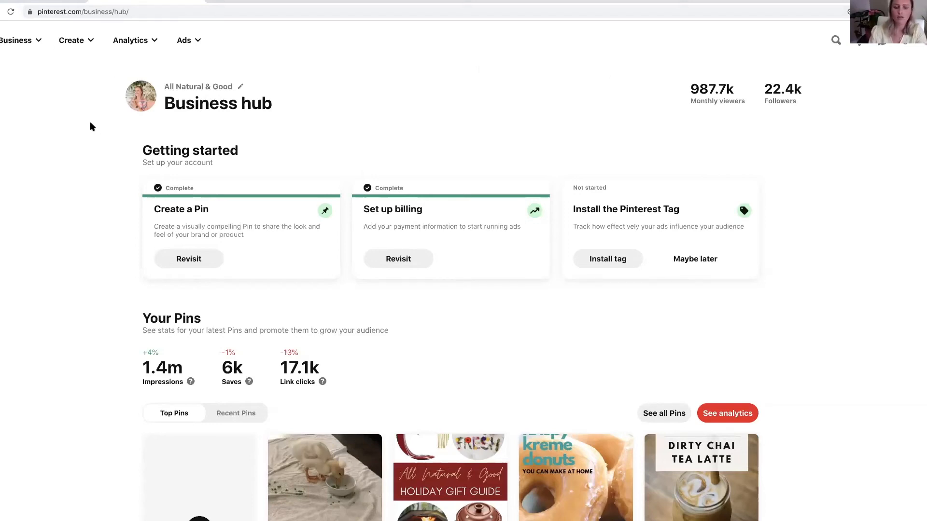
scroll(365, 181, "down", 2)
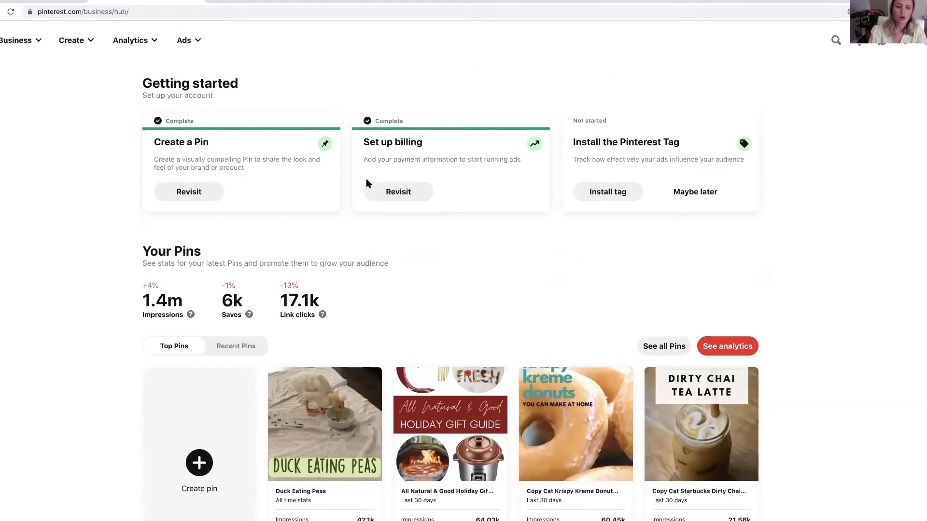
scroll(366, 184, "down", 2)
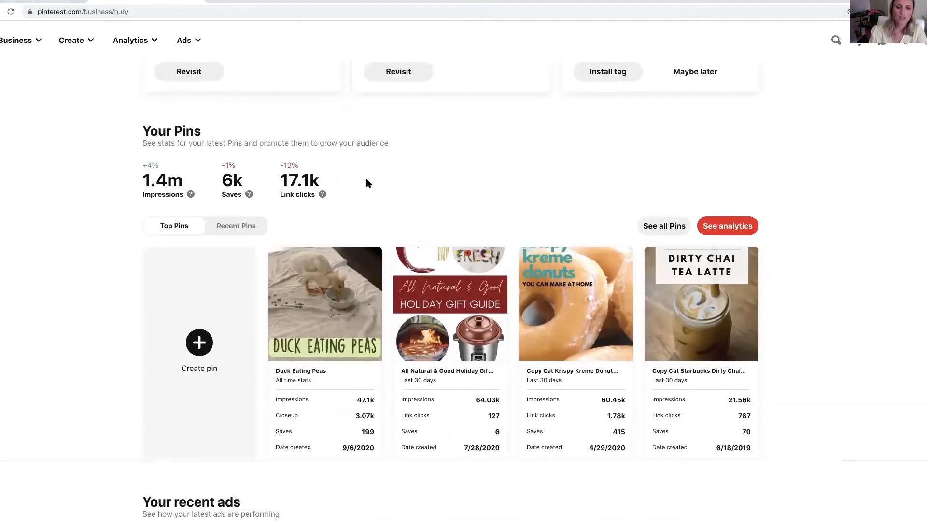
scroll(366, 184, "down", 1)
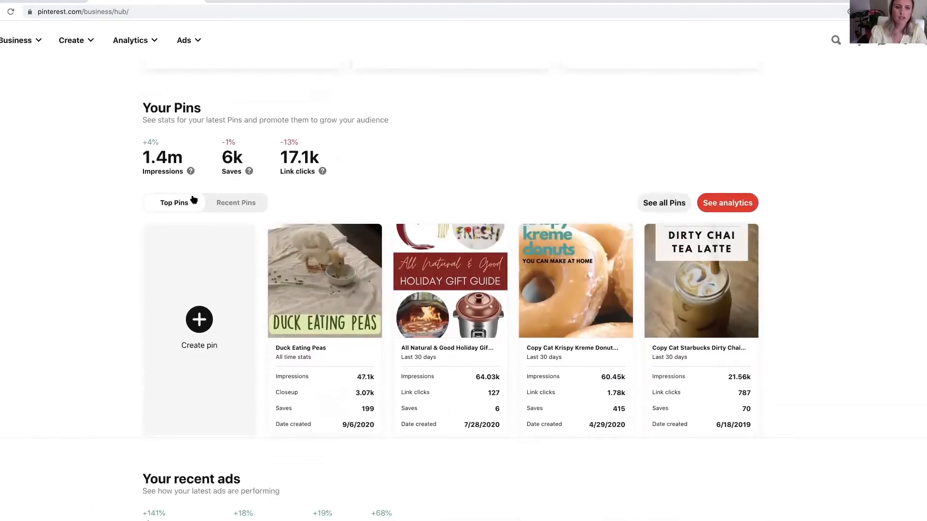
left_click(226, 208)
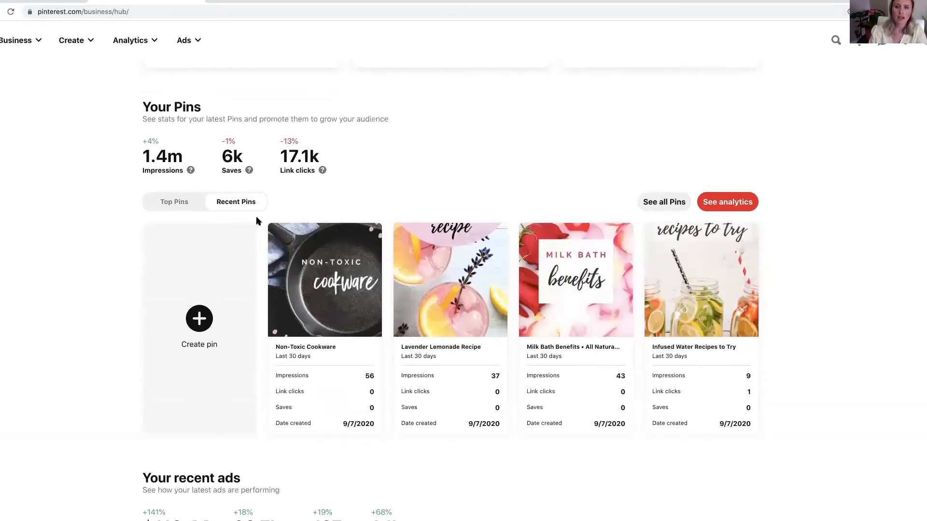
mouse_move(337, 278)
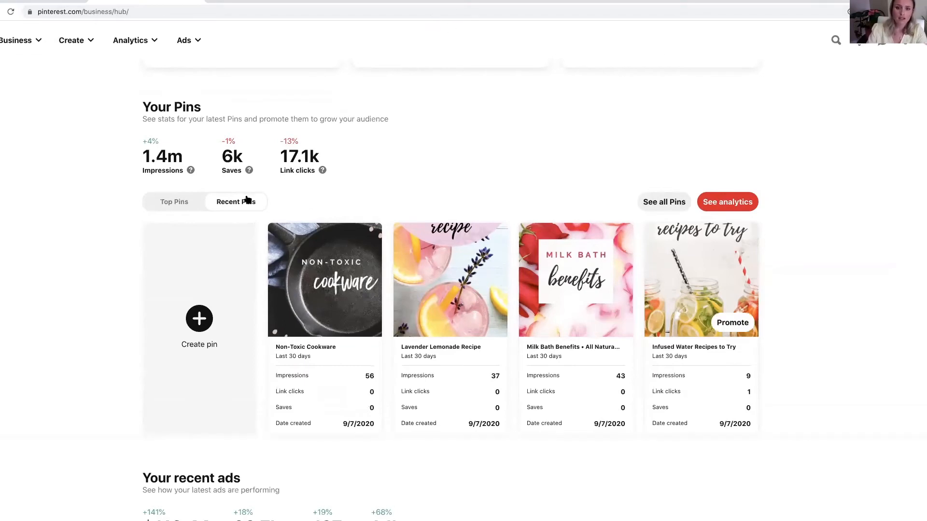
- Open the analytics overview and examine the types, sources and formats of the top pins by impressions
left_click(121, 43)
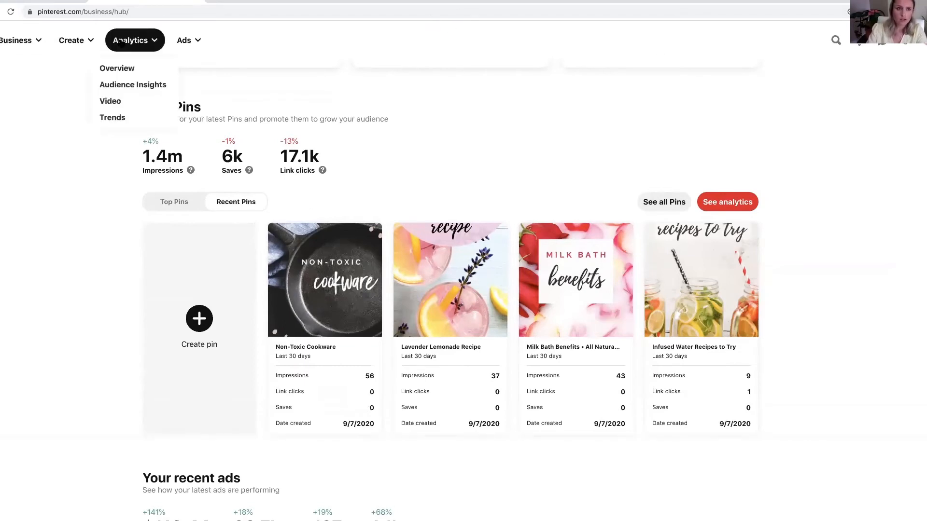
left_click(126, 69)
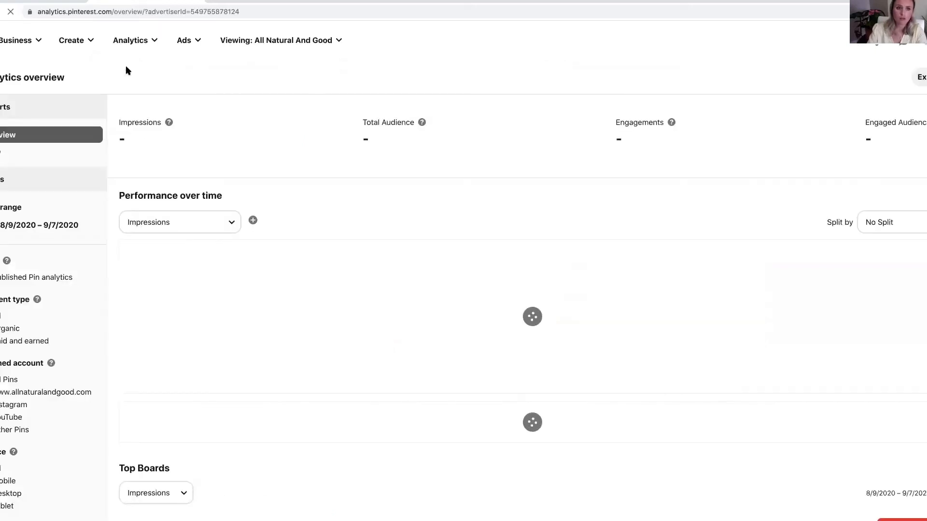
scroll(243, 149, "down", 5)
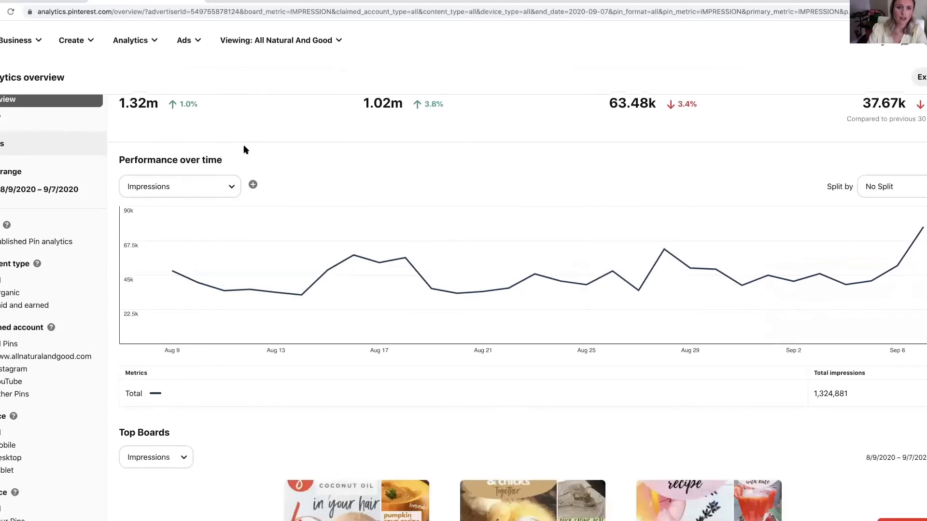
scroll(244, 150, "down", 8)
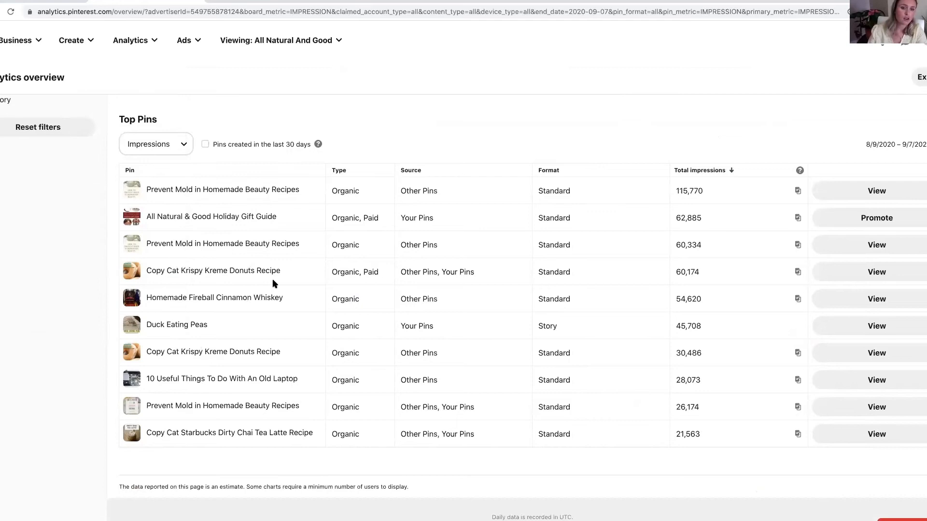
scroll(272, 281, "down", 5)
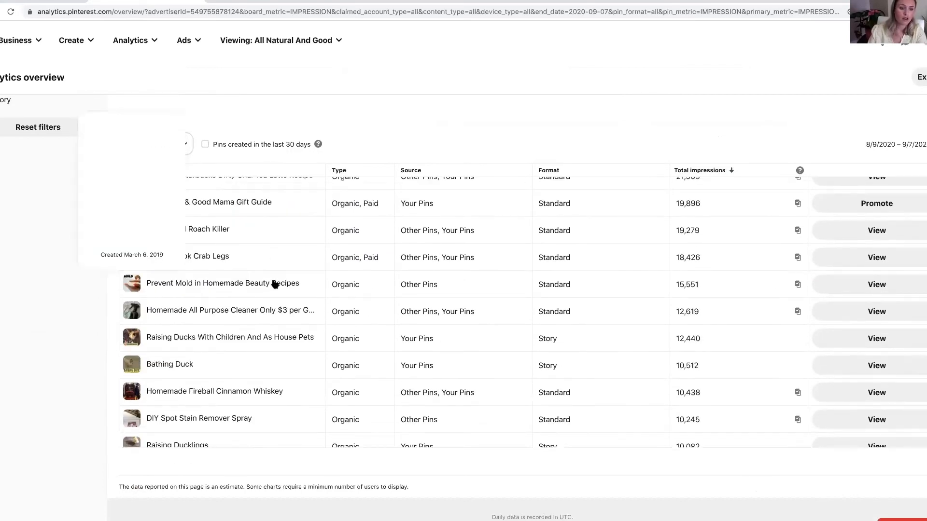
scroll(312, 287, "down", 2)
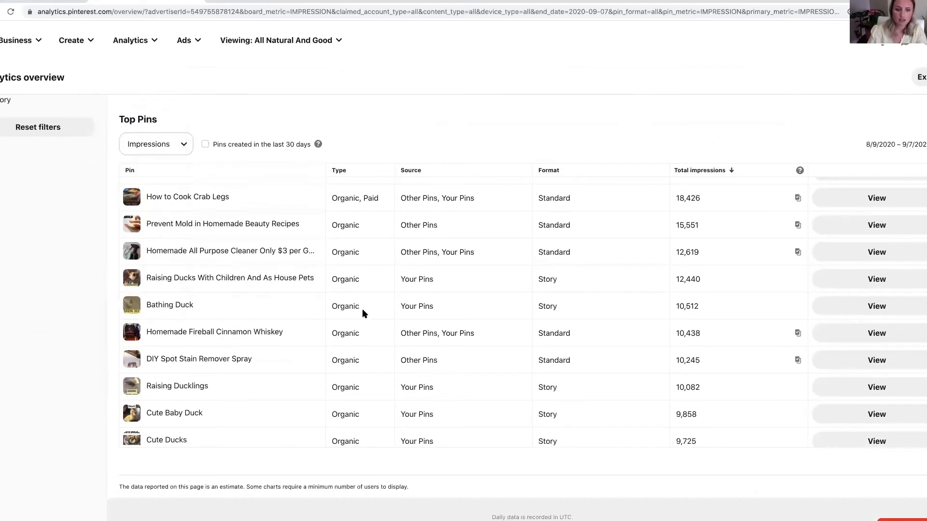
- Open the All Natural & Good profile's published pins and browse their designs and statistics
left_click(923, 45)
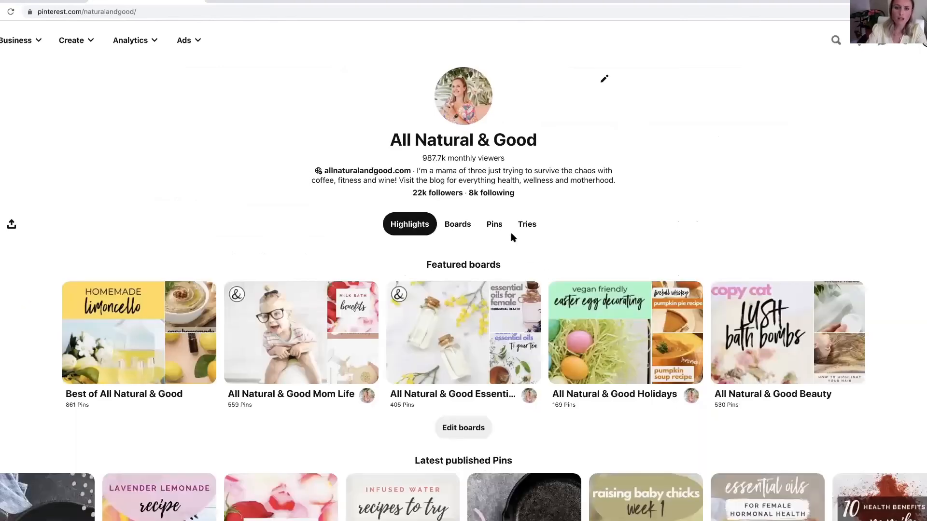
left_click(493, 225)
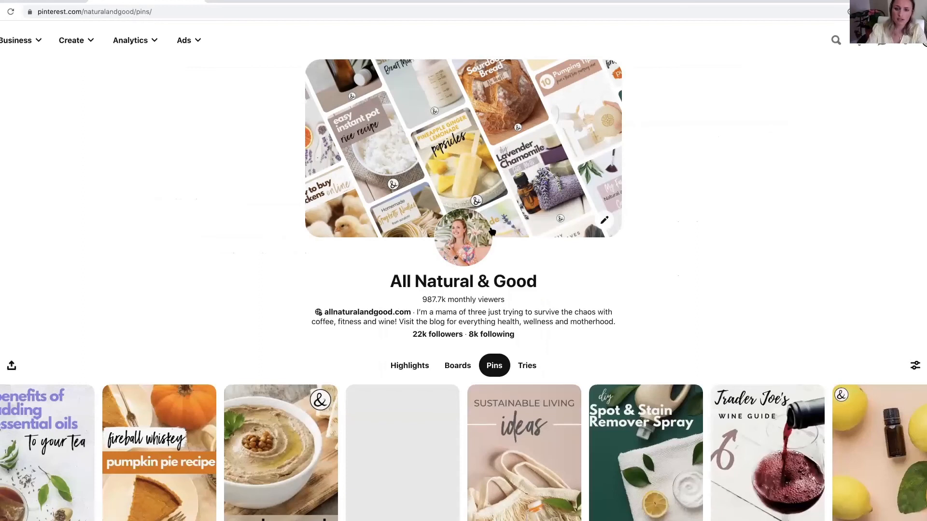
scroll(491, 230, "down", 2)
scroll(491, 228, "down", 2)
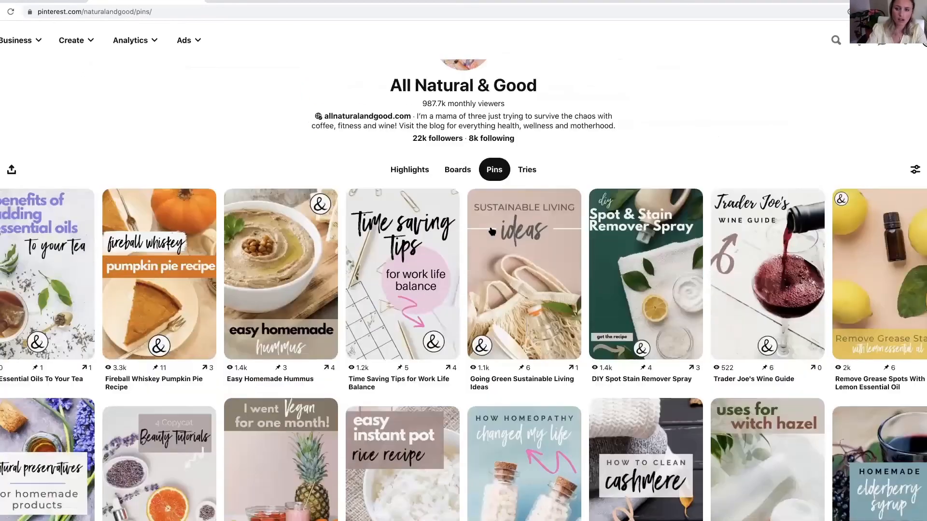
scroll(491, 231, "down", 2)
scroll(492, 230, "down", 2)
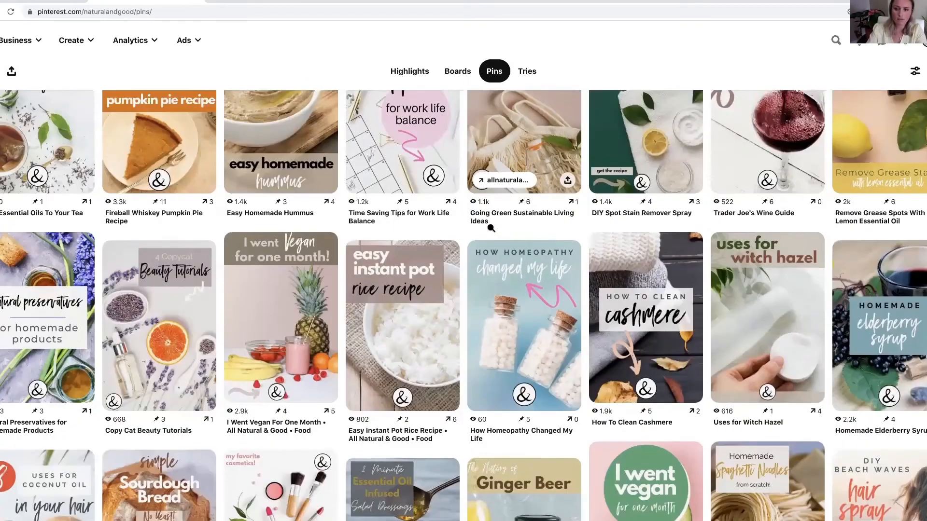
scroll(492, 231, "down", 4)
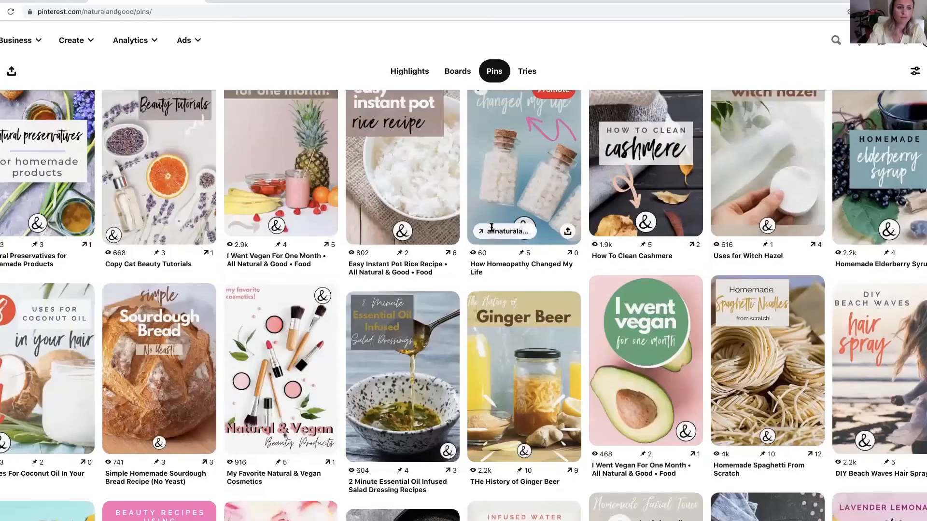
scroll(491, 227, "up", 2)
scroll(491, 227, "up", 5)
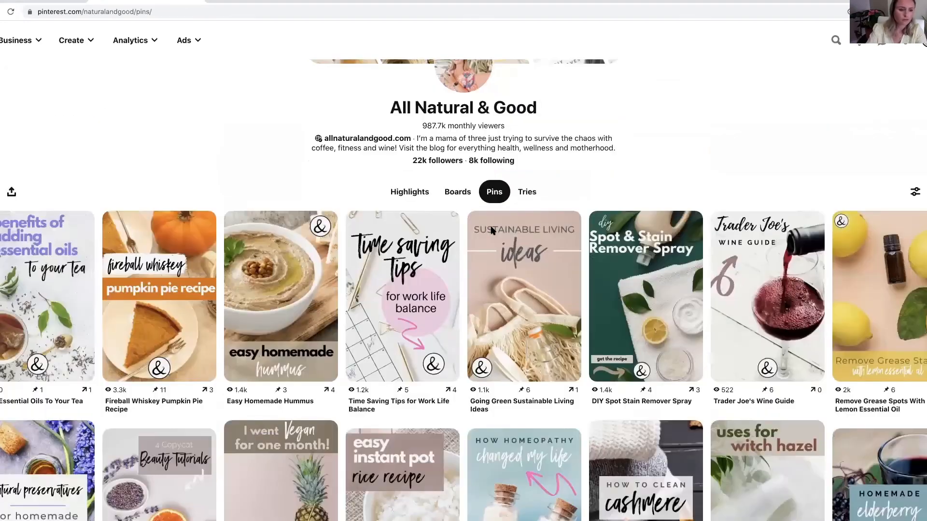
scroll(491, 231, "down", 9)
scroll(491, 227, "down", 5)
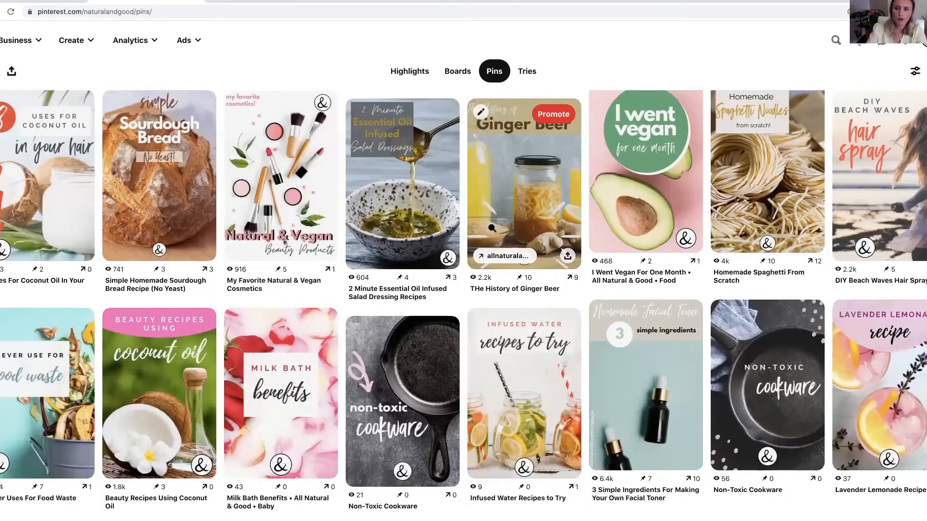
- Compare the view counts of the two Non-Toxic Cookware pins, and look through the pins below them
scroll(683, 249, "down", 1)
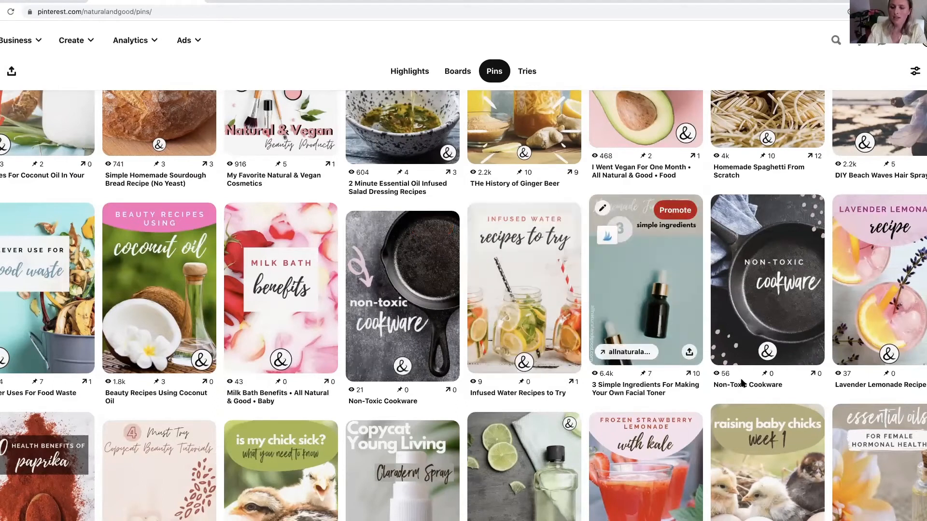
left_click_drag(721, 374, 731, 377)
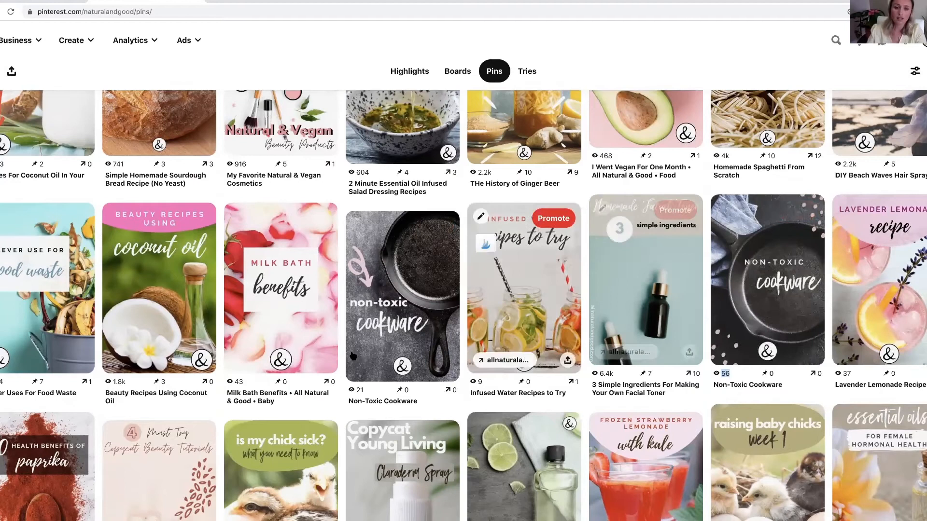
left_click_drag(360, 390, 366, 390)
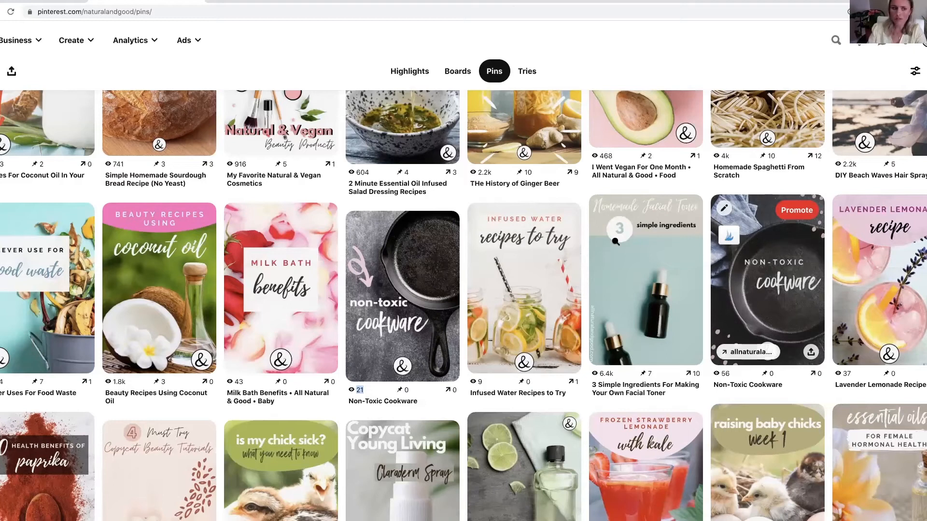
scroll(131, 207, "down", 2)
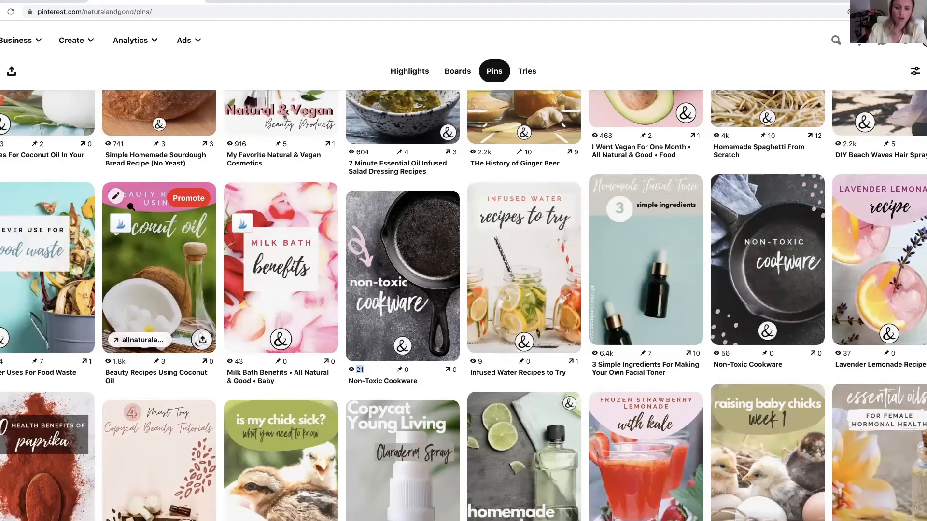
scroll(129, 204, "down", 5)
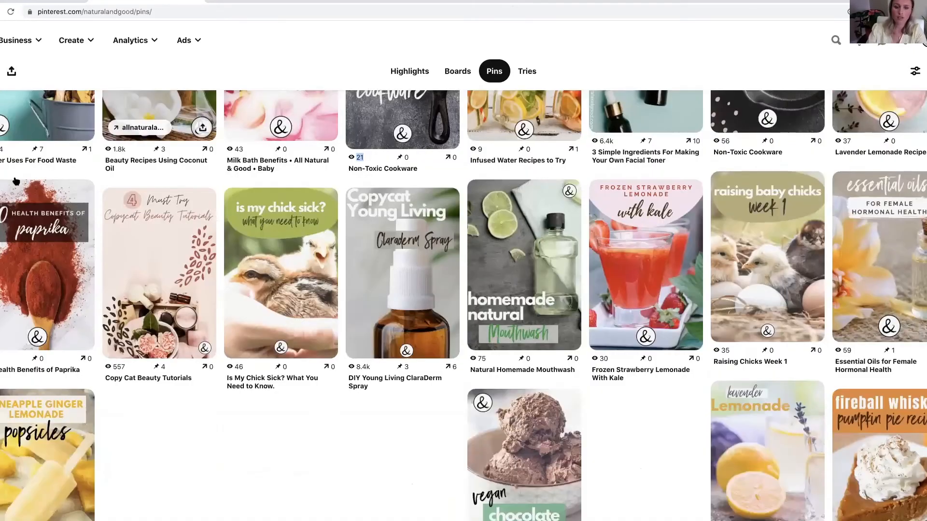
scroll(122, 40, "down", 2)
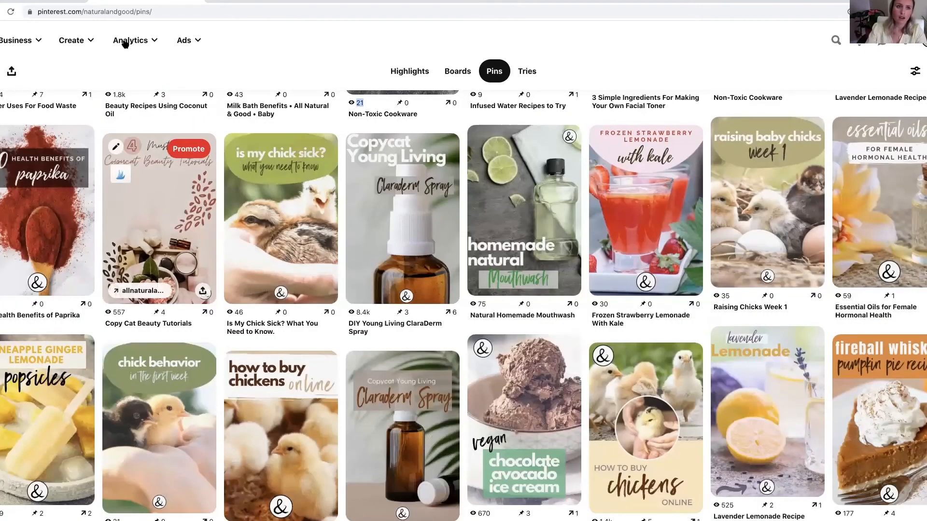
- Return to the analytics overview and examine the performance over time, top boards and top pins
left_click(123, 41)
left_click(126, 73)
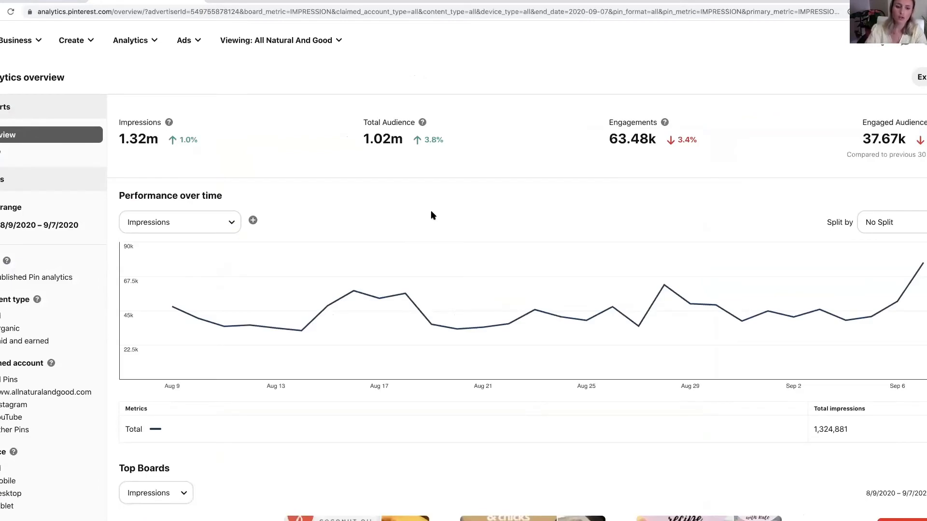
mouse_move(260, 263)
scroll(260, 263, "down", 1)
scroll(259, 263, "down", 3)
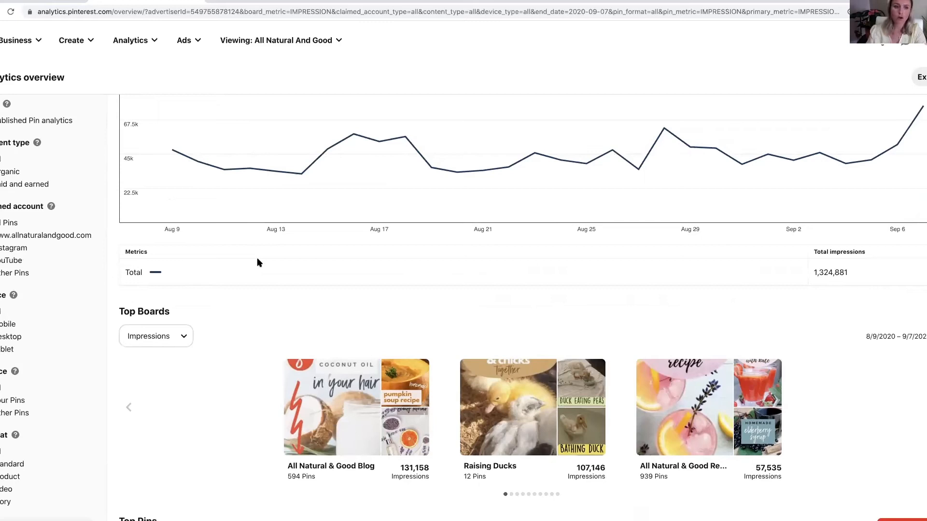
scroll(219, 263, "down", 2)
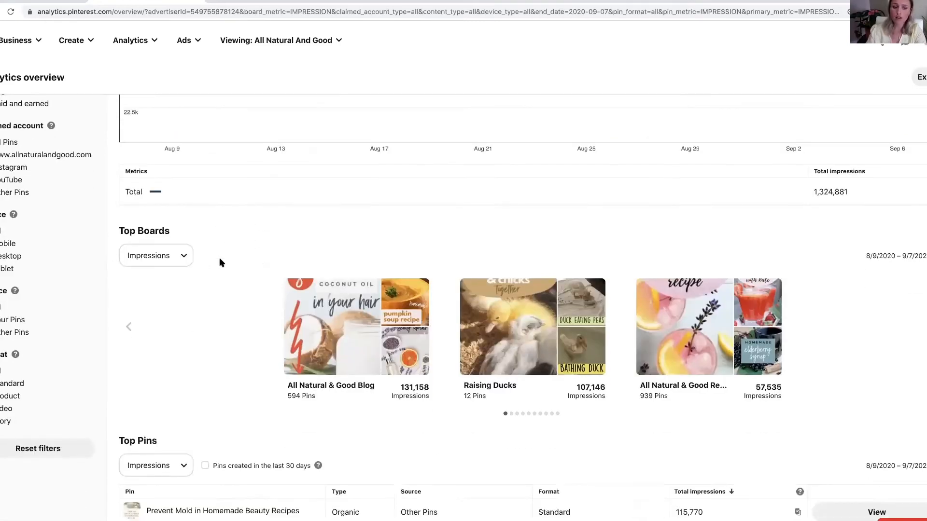
scroll(219, 263, "down", 2)
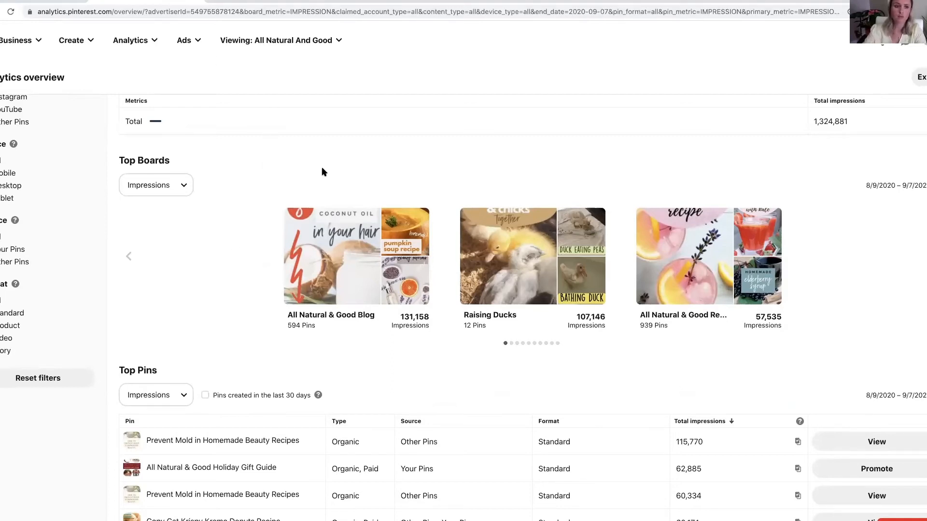
scroll(231, 161, "up", 8)
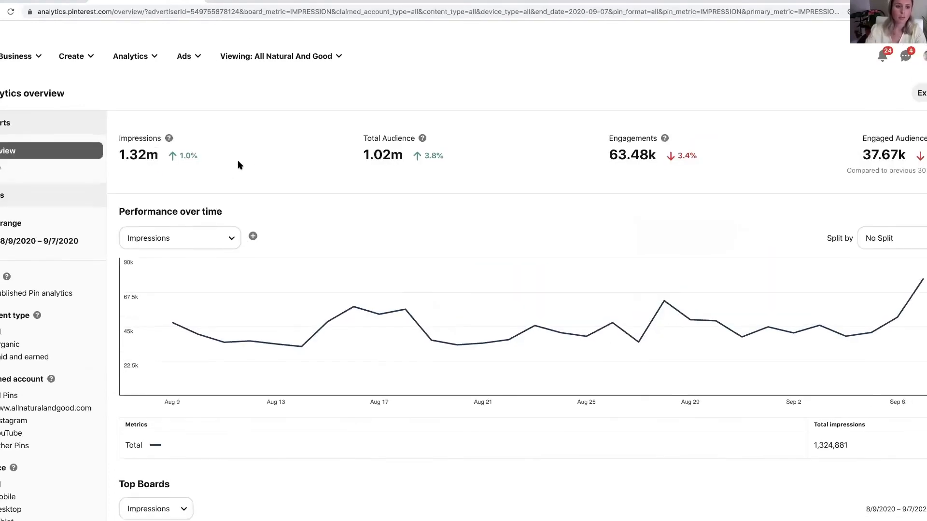
scroll(238, 161, "down", 1)
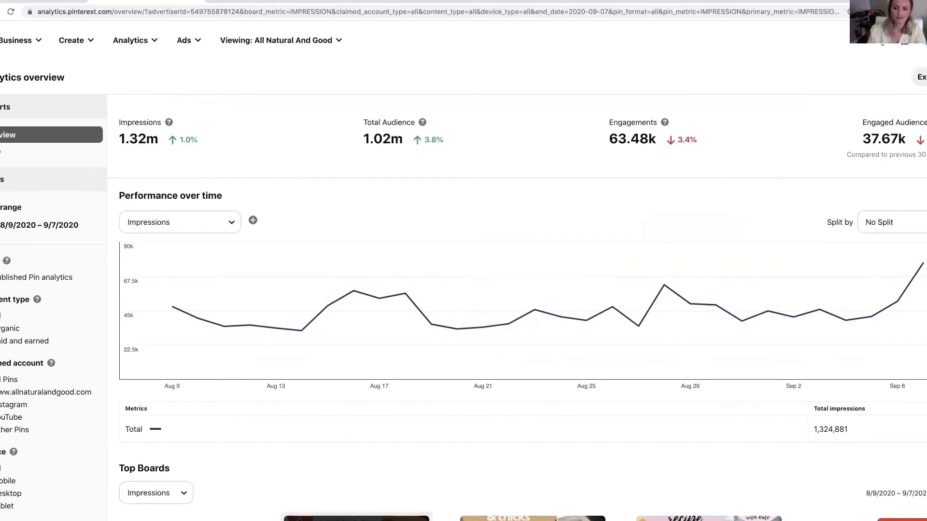
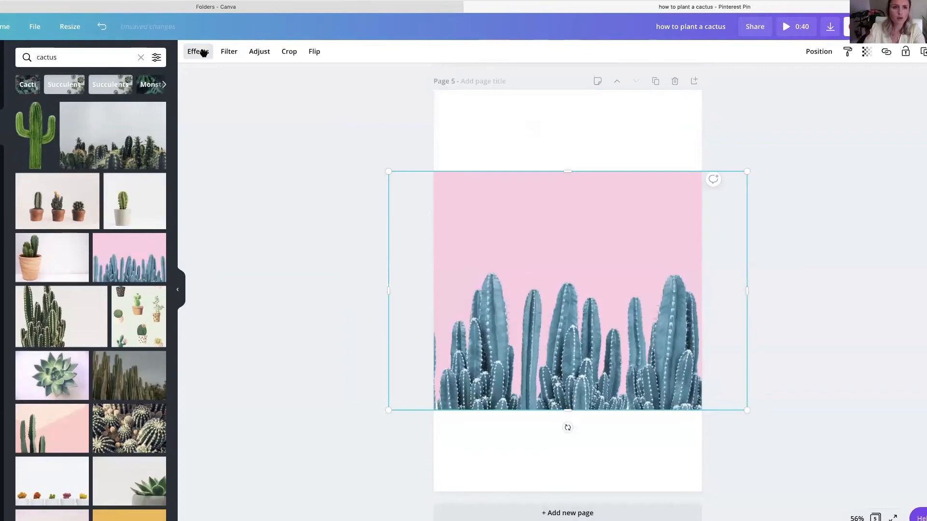
- Remove the cactus photo's background, move it to the bottom of page 5 and crop both sides to the page width
left_click(104, 90)
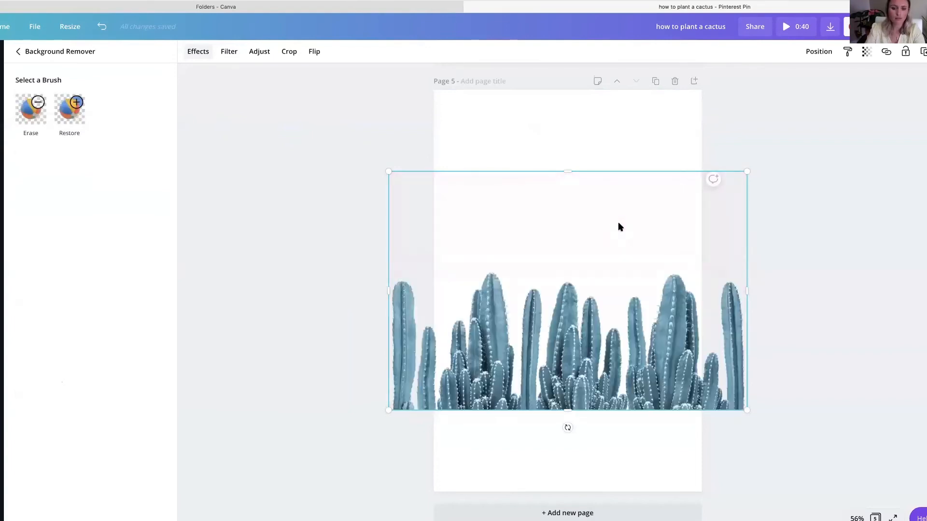
left_click_drag(614, 259, 614, 306)
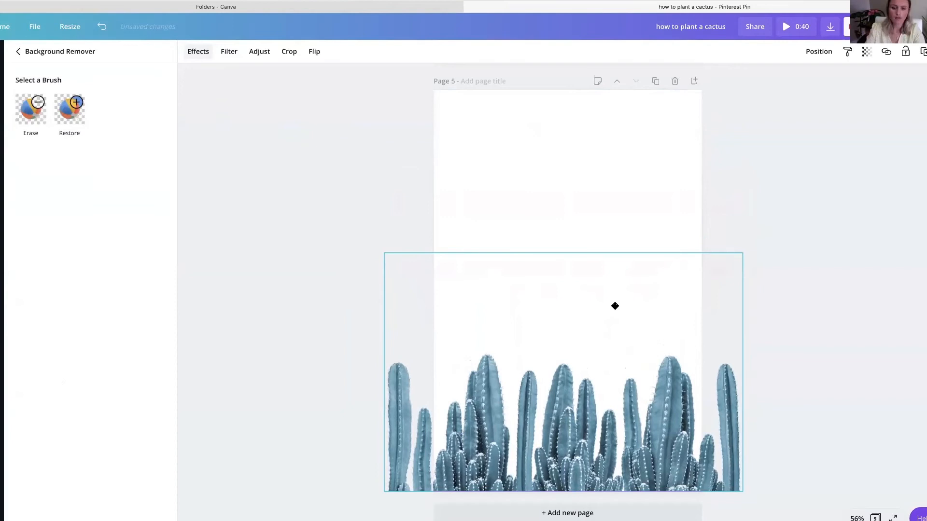
left_click_drag(383, 374, 432, 380)
left_click_drag(737, 372, 701, 374)
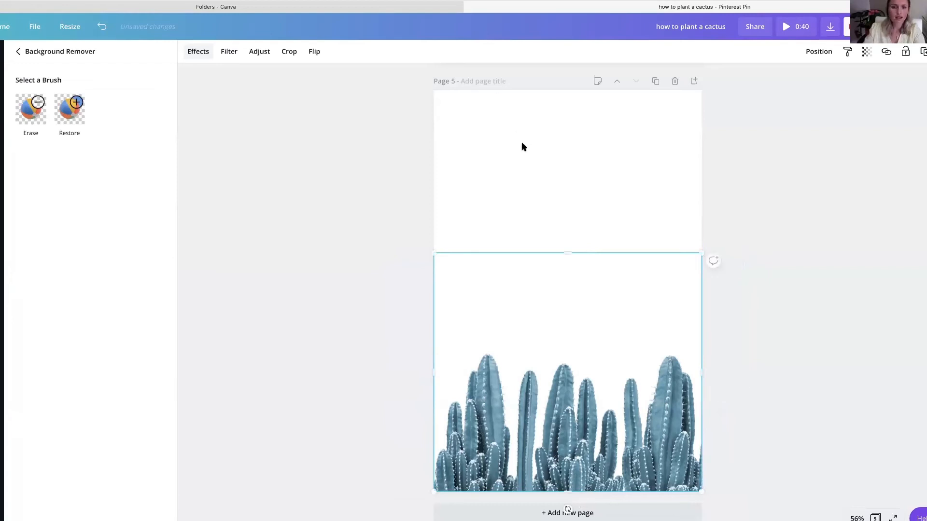
left_click(18, 51)
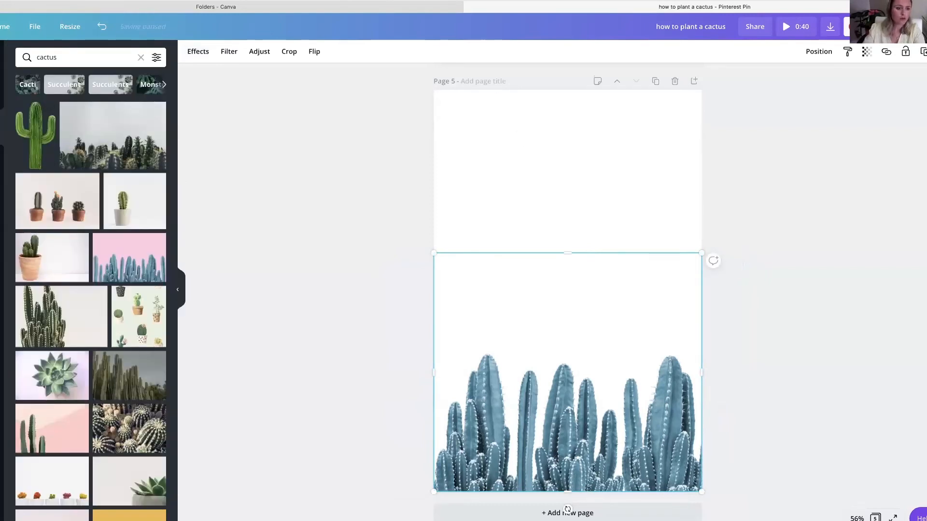
- Try the potted cactus illustration and the pumpkin photo as the background of page 5
left_click_drag(140, 338, 435, 183)
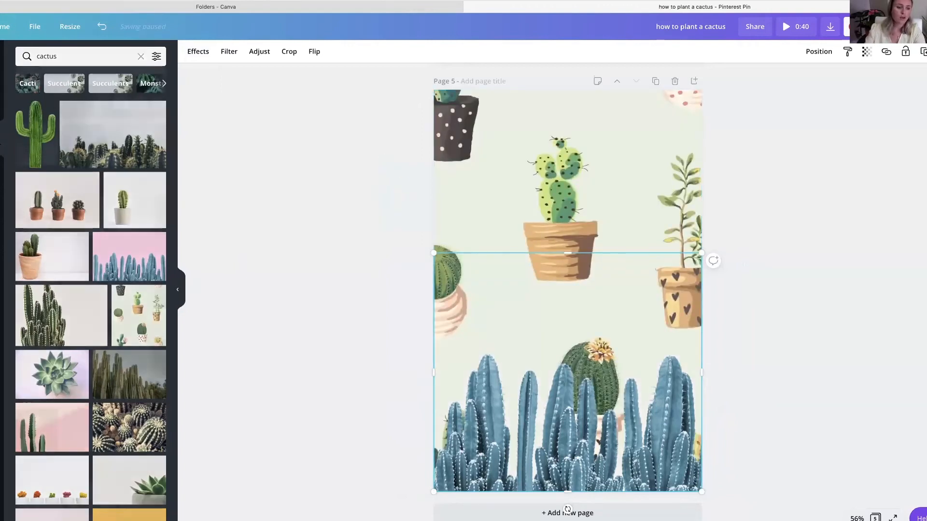
left_click(1, 335)
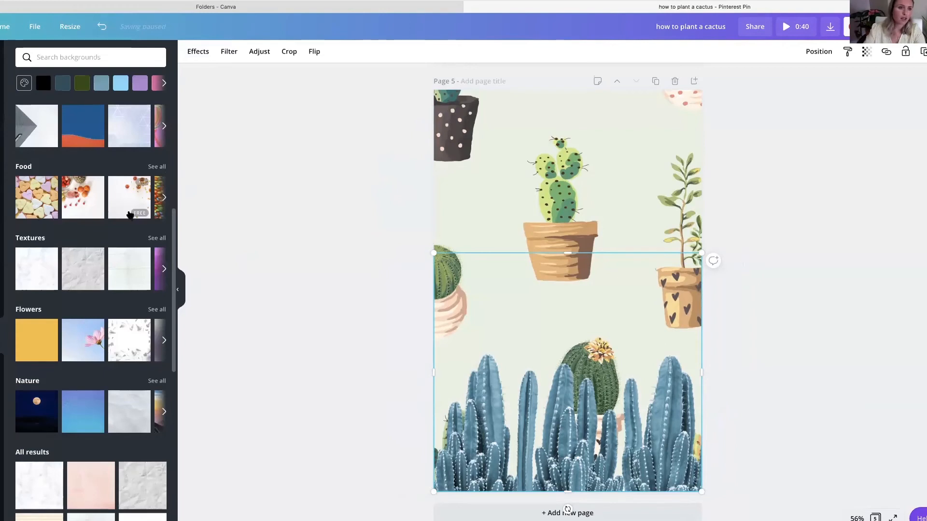
left_click(129, 213)
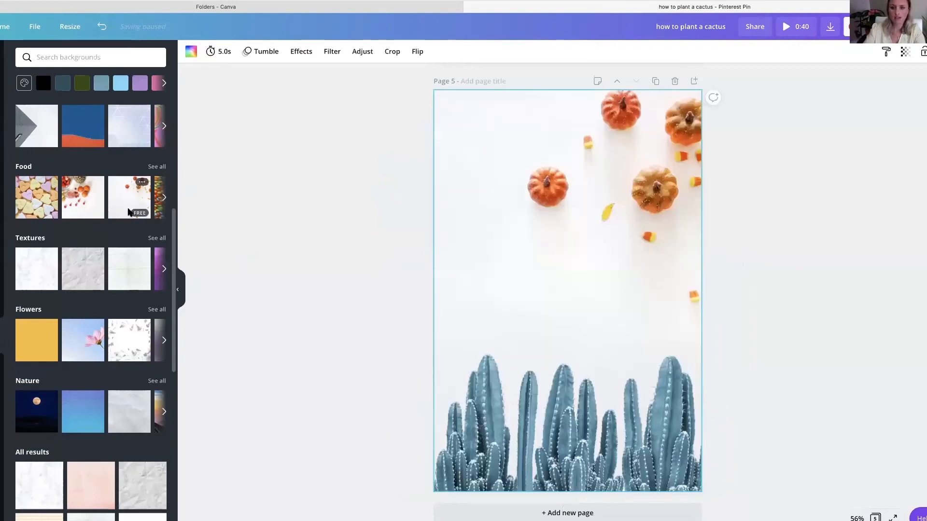
- Try the purple and blue geometric image as the background of page 5
scroll(103, 333, "down", 1)
scroll(102, 333, "down", 5)
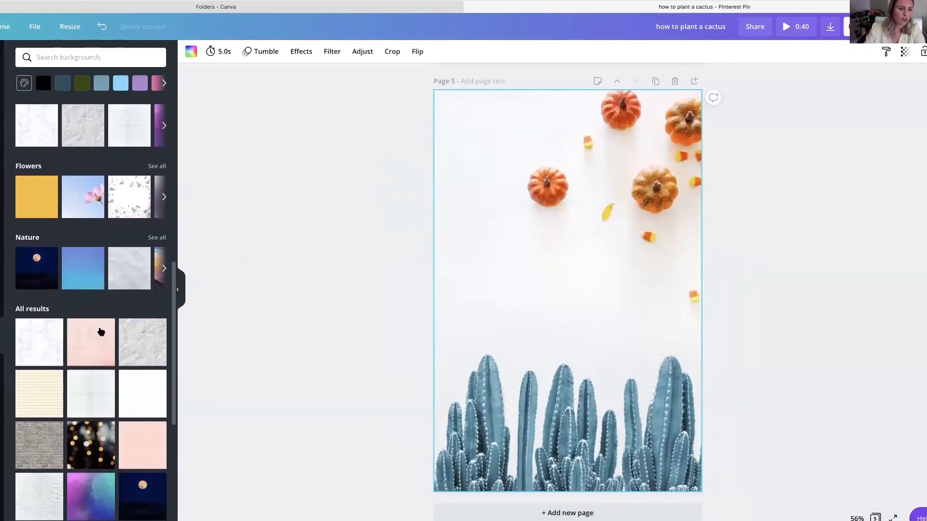
scroll(101, 332, "down", 3)
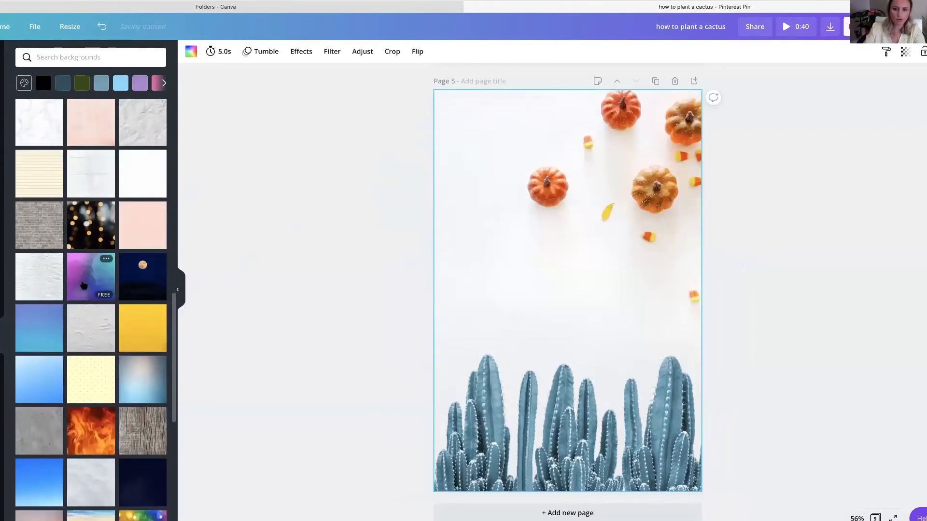
left_click(84, 285)
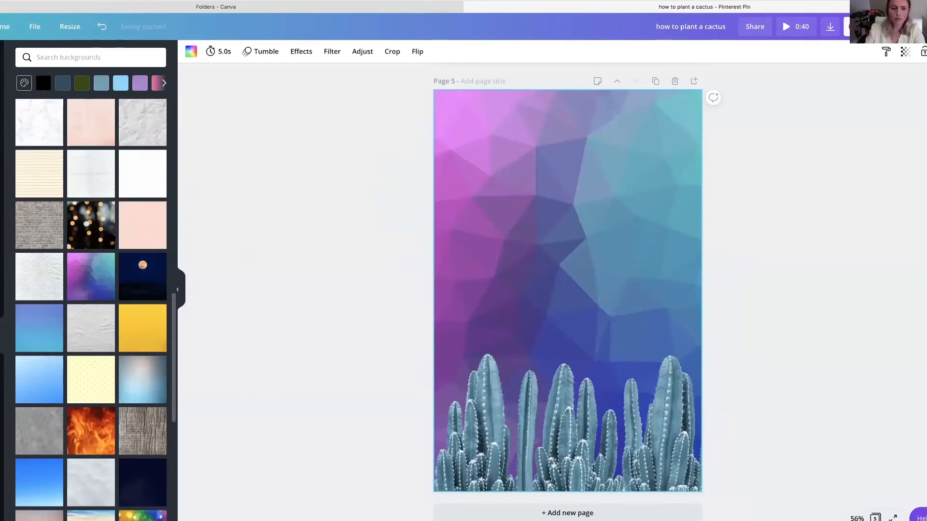
left_click(510, 371)
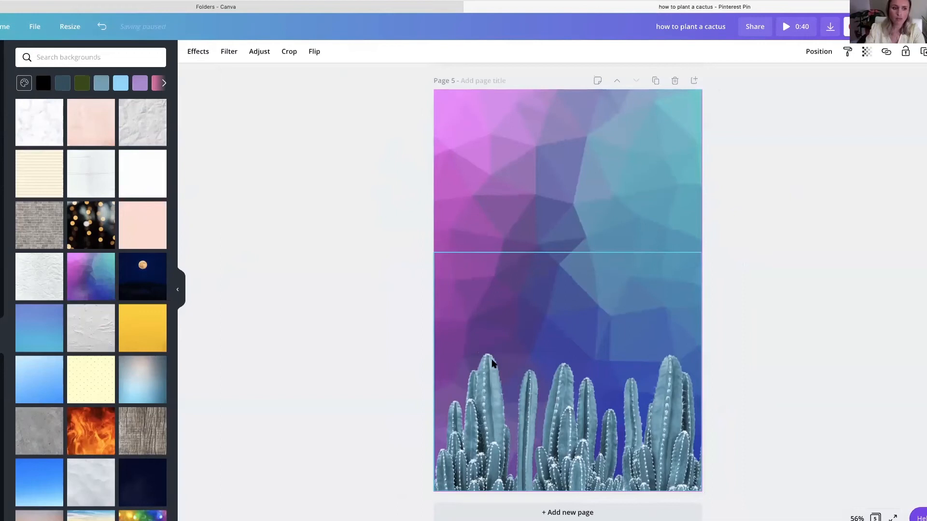
left_click(329, 262)
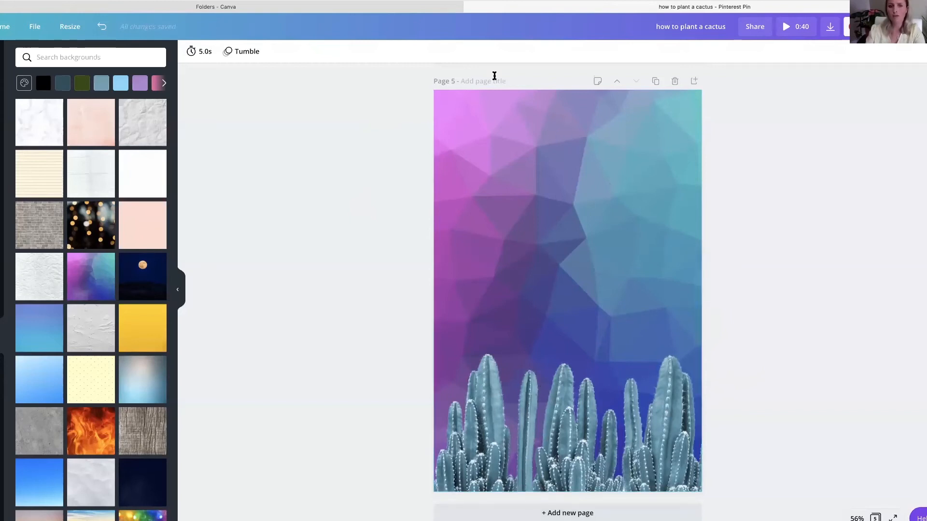
- Set the plain yellow textured image as the background behind the cacti on page 5
left_click(149, 337)
left_click_drag(541, 433, 544, 451)
left_click(240, 330)
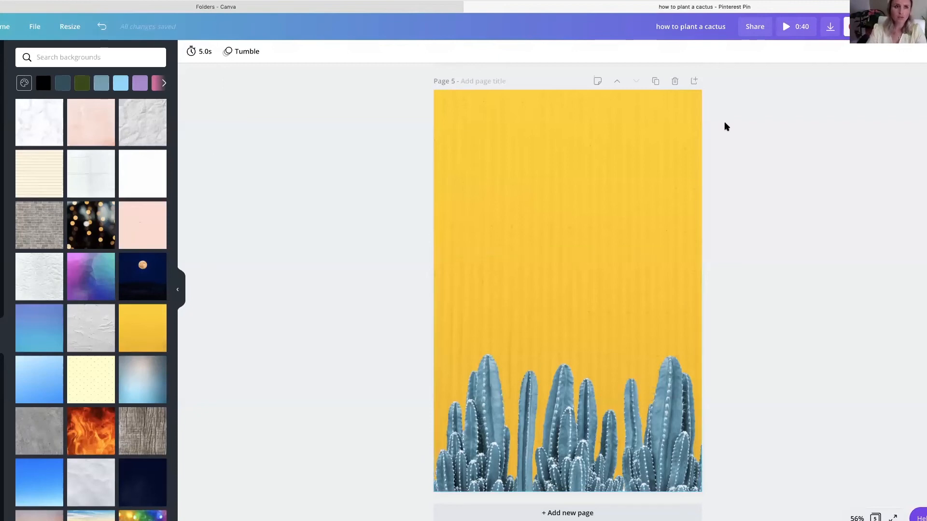
- Examine the logos, color palettes and fonts stored in the Brand Kit, and return to the cactus pin design
left_click(201, 11)
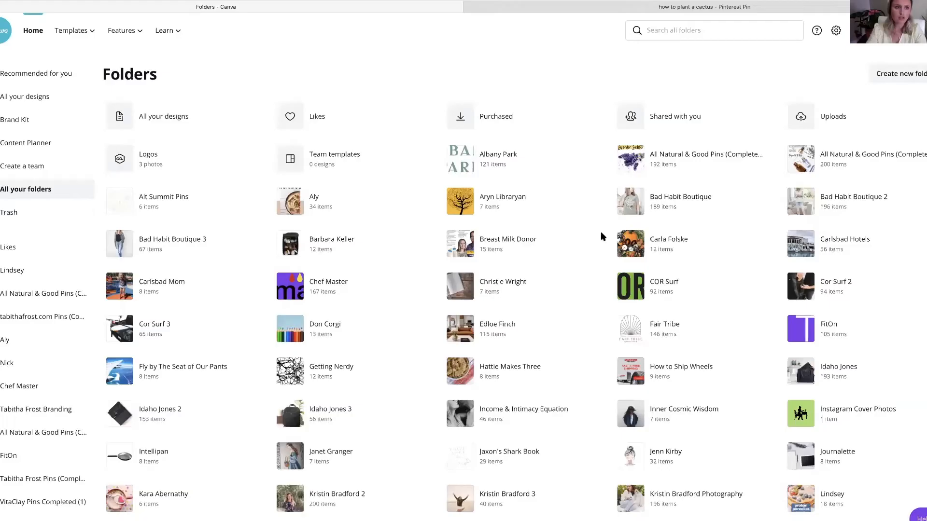
left_click(20, 121)
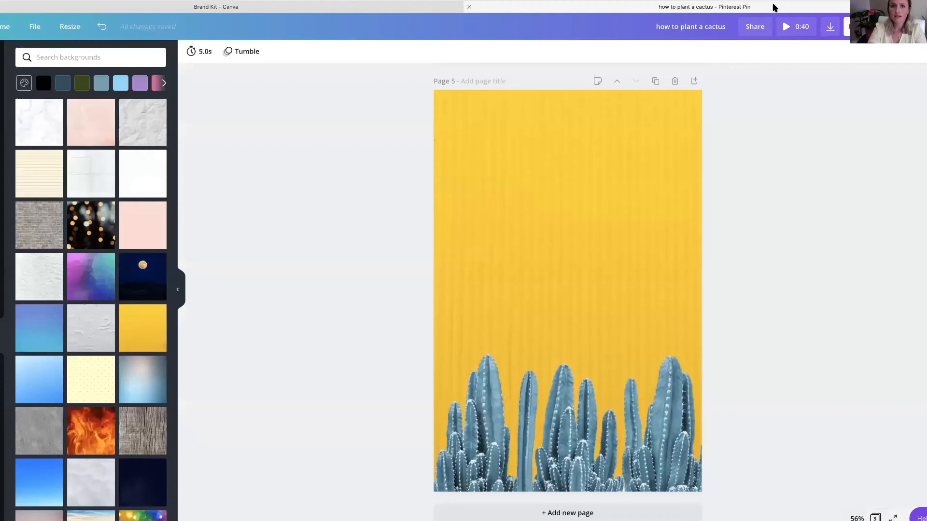
left_click(774, 8)
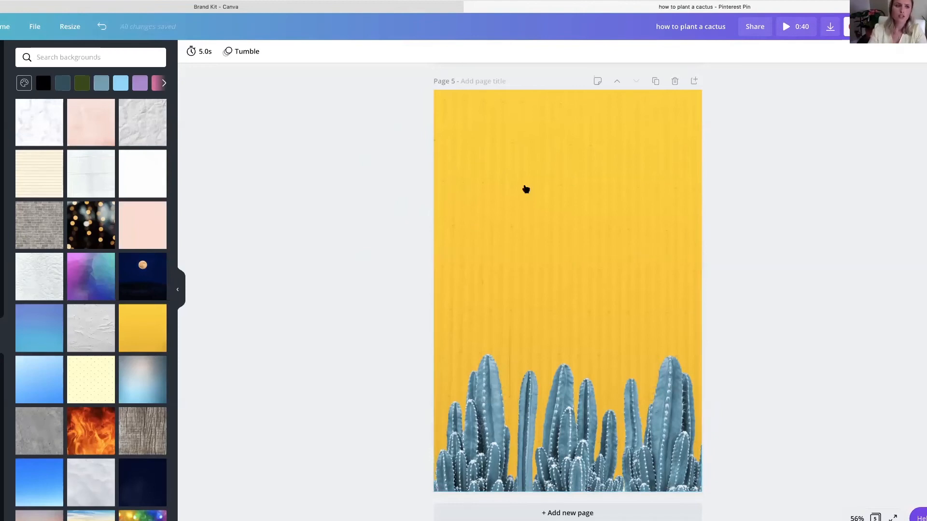
- Add the Pool Party font combination to page 5, widen it to the page width and place it above the cacti
left_click(2, 196)
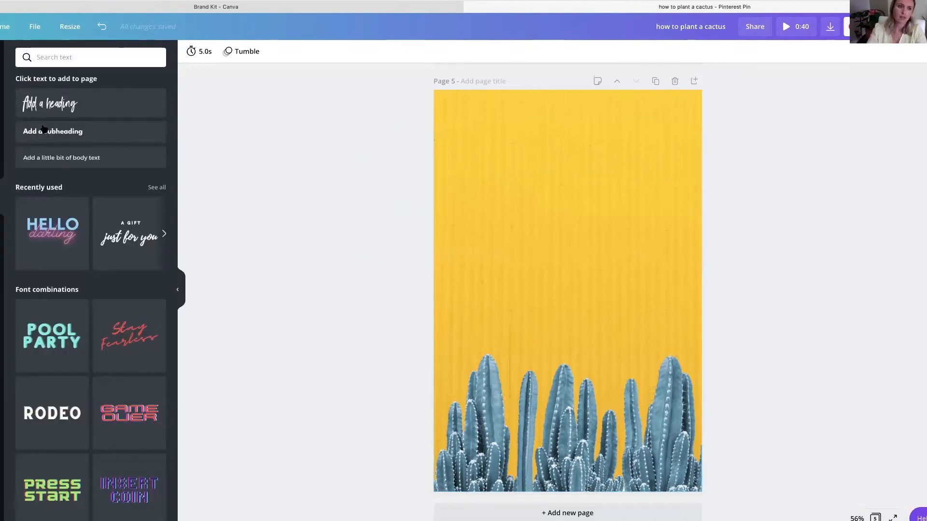
left_click(43, 347)
left_click_drag(459, 233, 434, 218)
left_click_drag(675, 220, 705, 210)
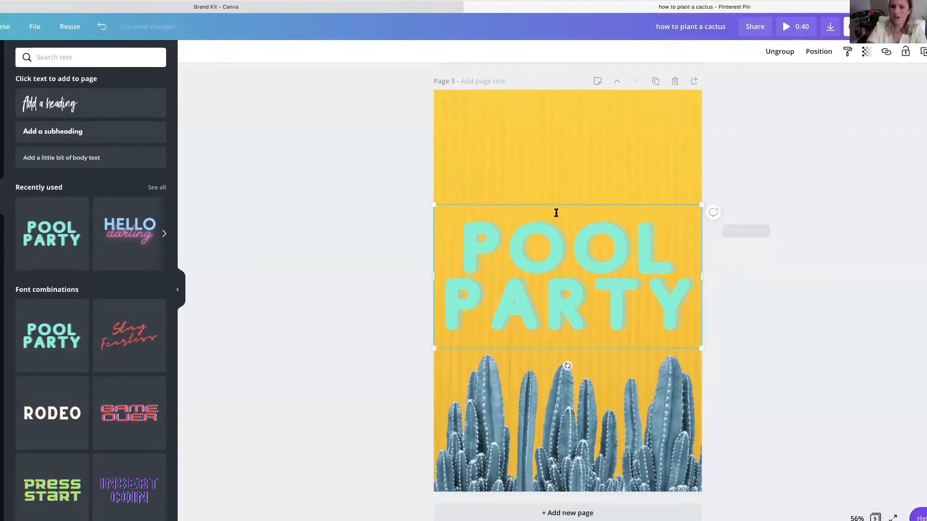
left_click_drag(556, 275, 558, 228)
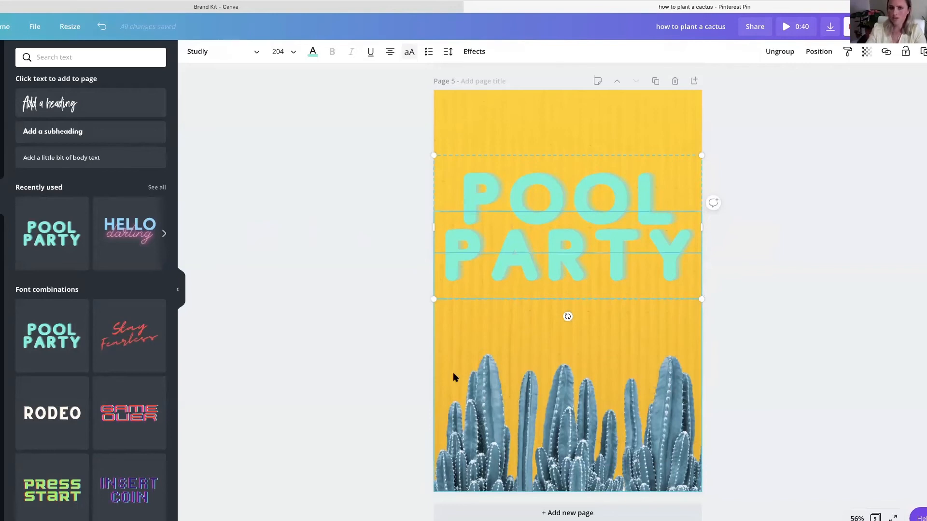
- Replace the word PARTY in the pin's title with SERVICES
double_click(590, 233)
key("BackSpace")
double_click(573, 191)
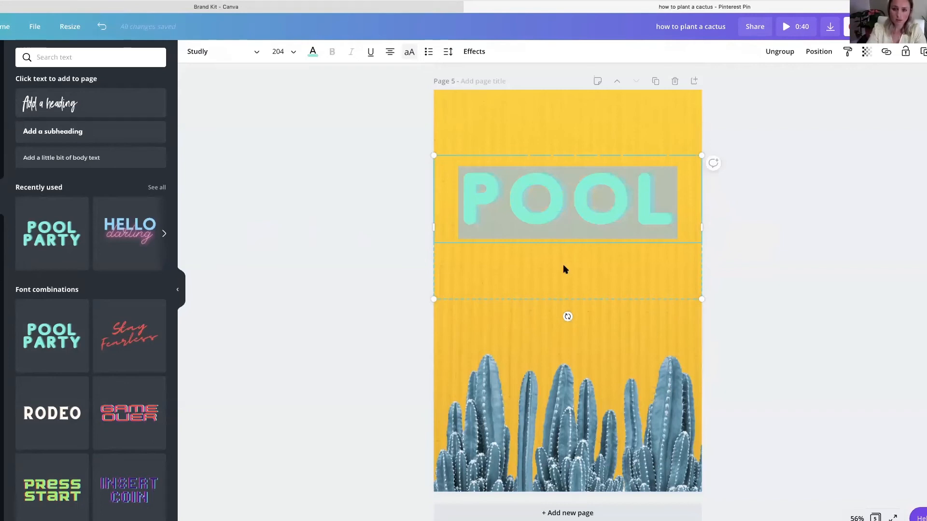
left_click(563, 283)
left_click(563, 283)
type("SERVICES")
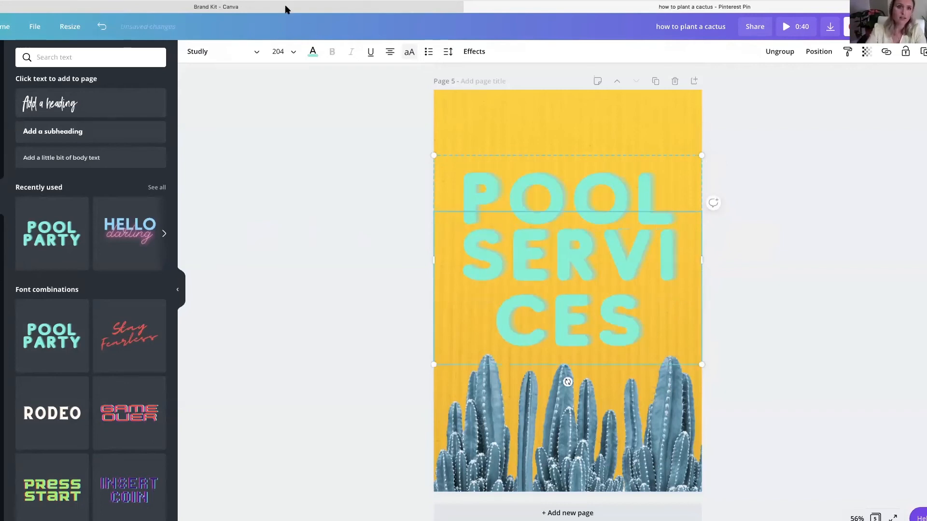
- Set the font size of SERVICES to 144 and move the title text slightly down
left_click(280, 52)
scroll(311, 314, "down", 5)
left_click(304, 368)
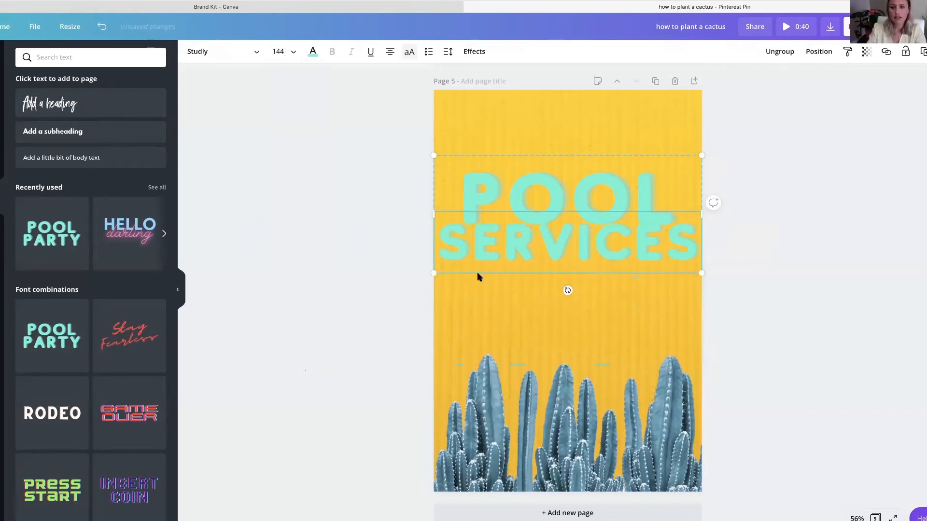
left_click_drag(490, 256, 490, 256)
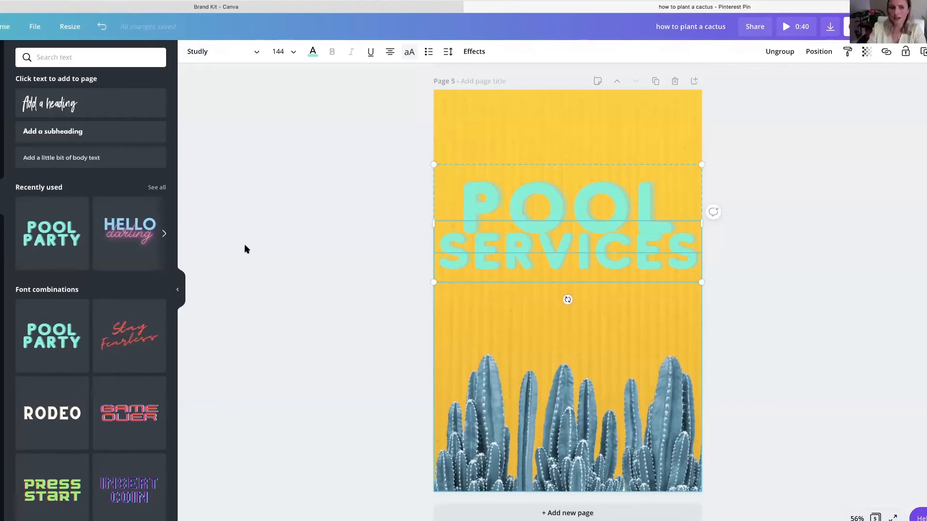
left_click(487, 214)
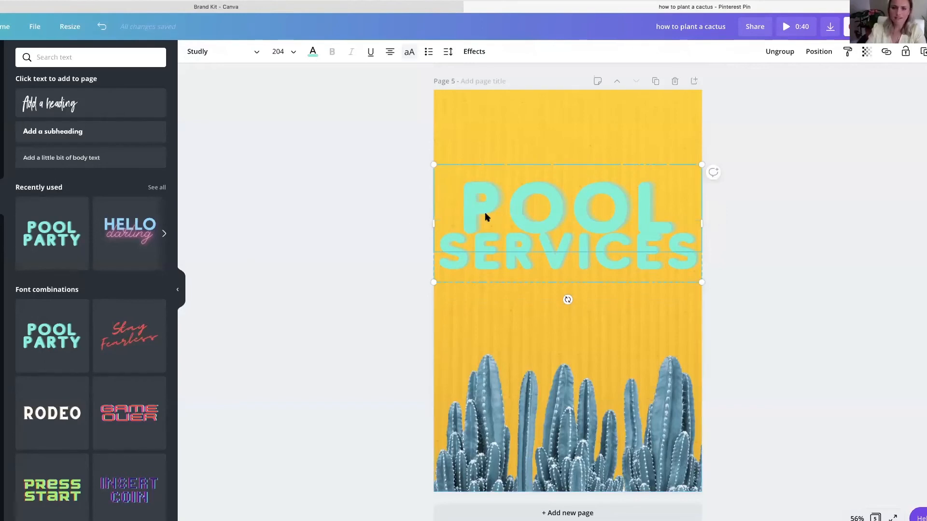
left_click(399, 228)
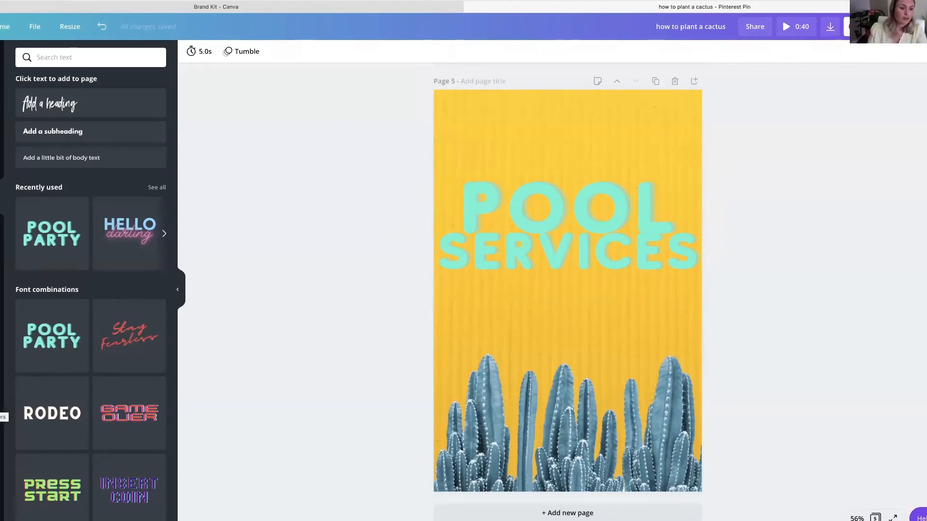
- Insert the Edloe Finch logo from the Albany Park folder and place it above the title
left_click(1, 405)
scroll(119, 267, "down", 1)
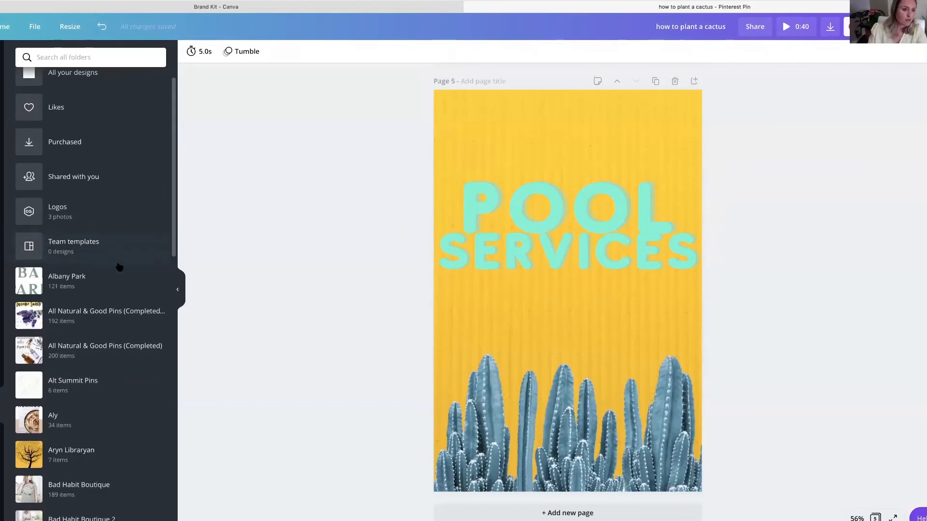
left_click(119, 276)
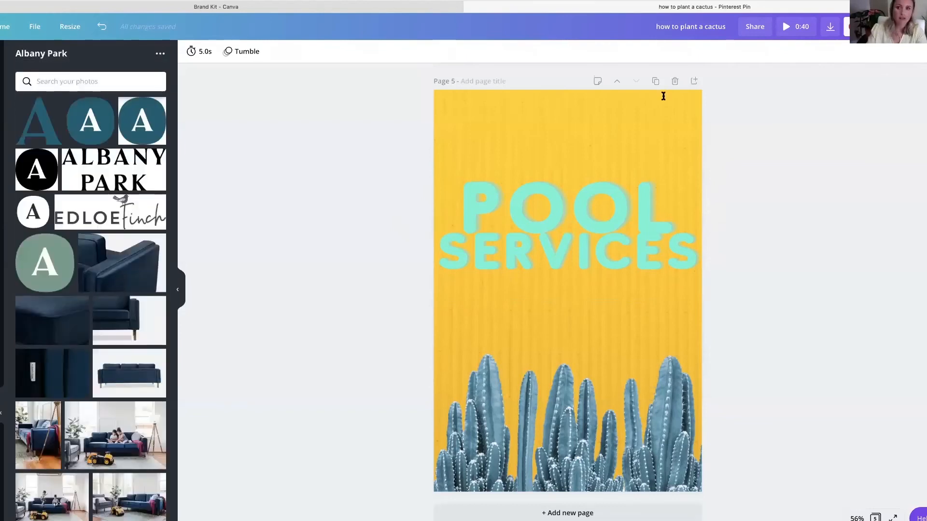
left_click(128, 219)
left_click_drag(546, 304, 529, 132)
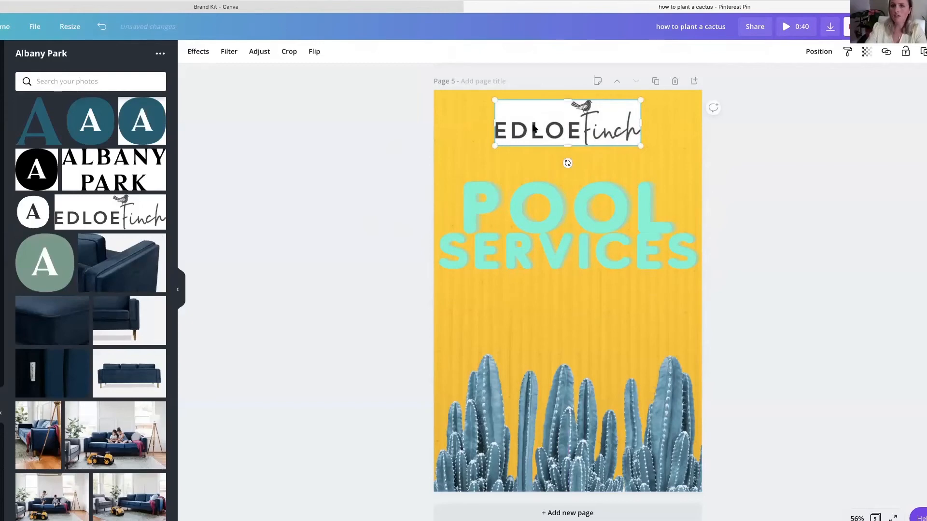
- Shrink the Edloe Finch logo and center it horizontally near the top of the pin
left_click(848, 155)
left_click(548, 122)
left_click_drag(640, 145, 574, 138)
left_click_drag(533, 117, 564, 118)
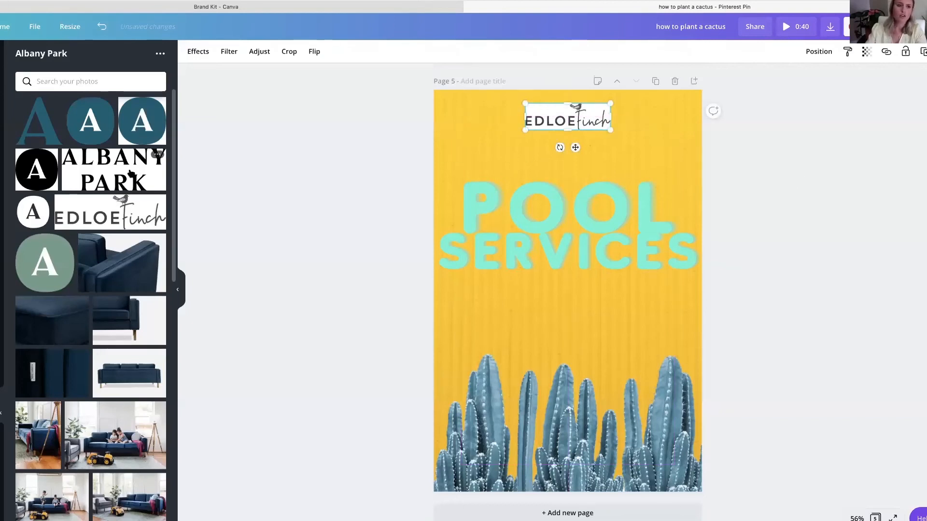
- Try the teal rounded A logo at a reduced size on the pin, and delete it
left_click(84, 129)
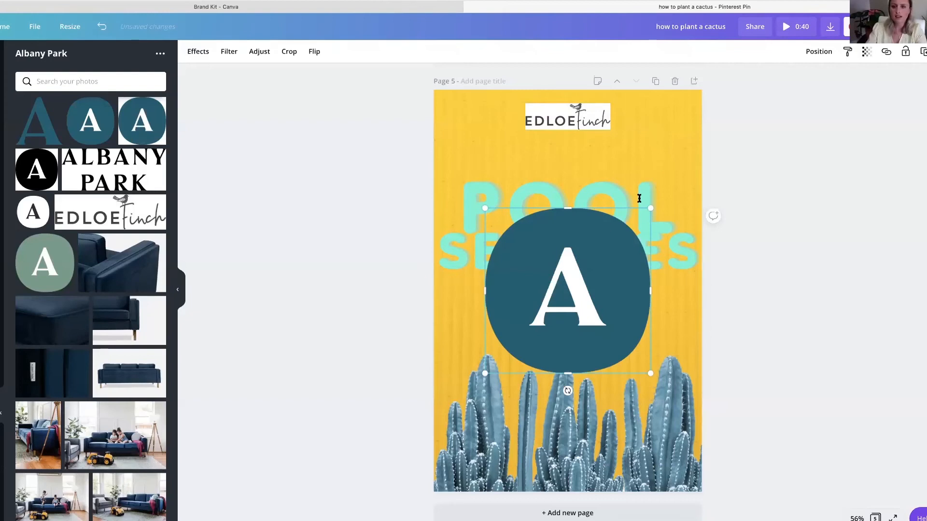
left_click_drag(650, 208, 576, 282)
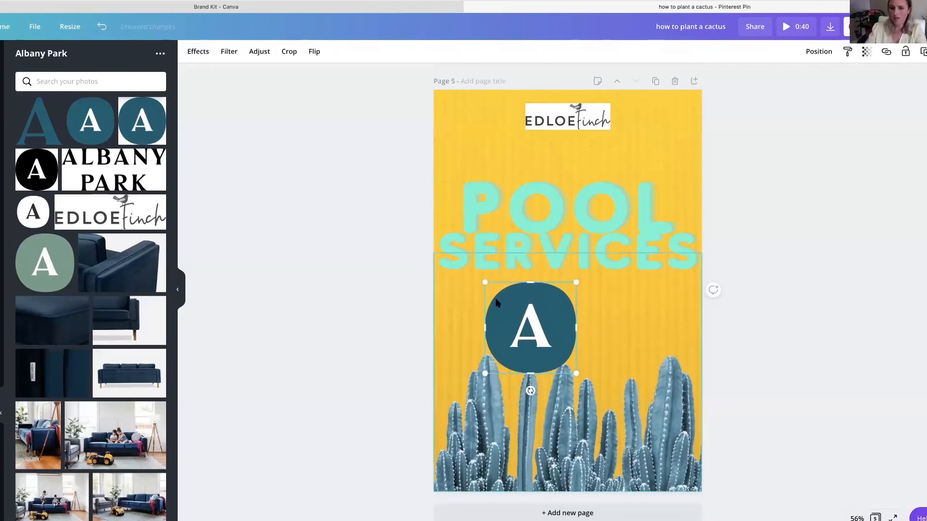
key("Delete")
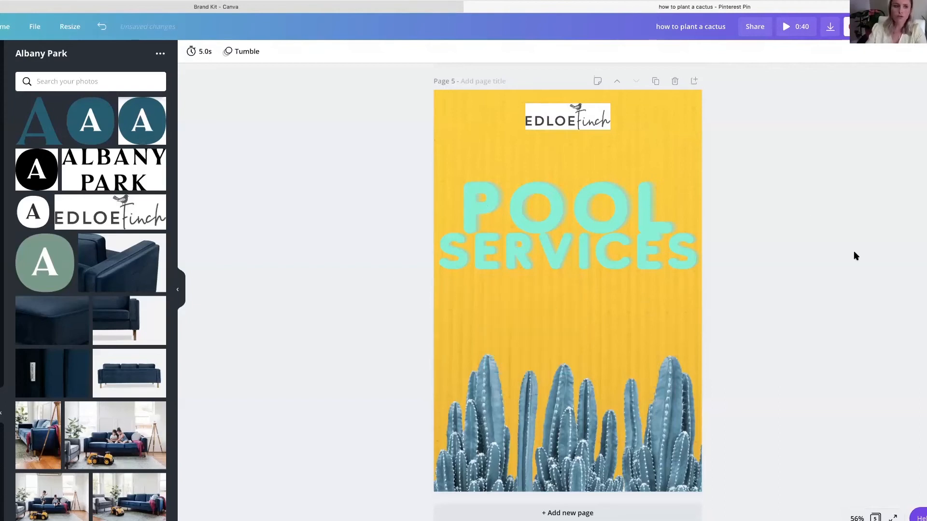
- Remove the white background from the Edloe Finch logo on page 5 with Background Remover
scroll(135, 138, "up", 1)
scroll(135, 138, "down", 1)
scroll(545, 165, "up", 3)
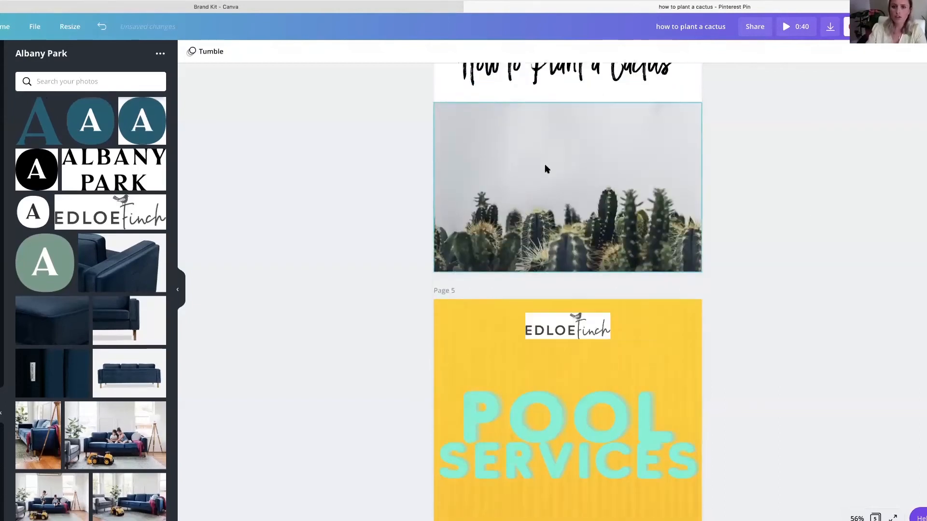
scroll(544, 165, "down", 3)
left_click(562, 124)
left_click(194, 54)
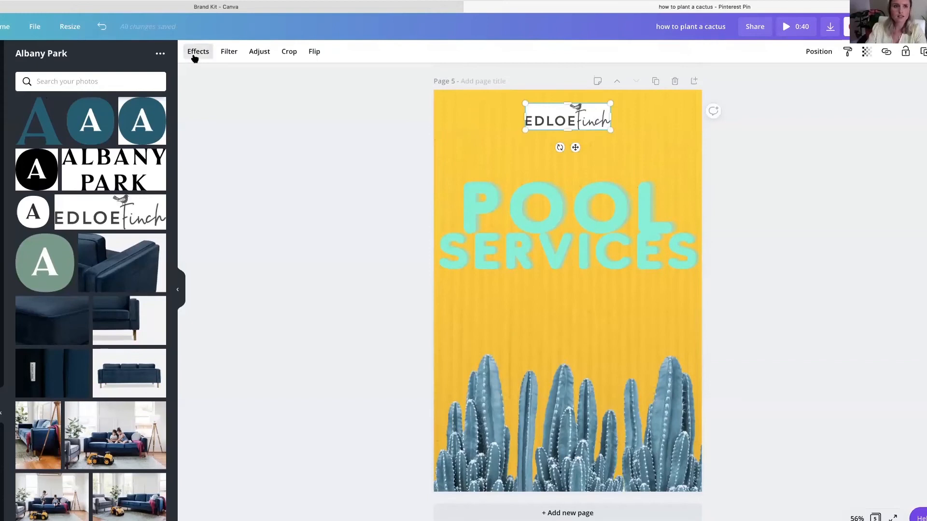
left_click(98, 93)
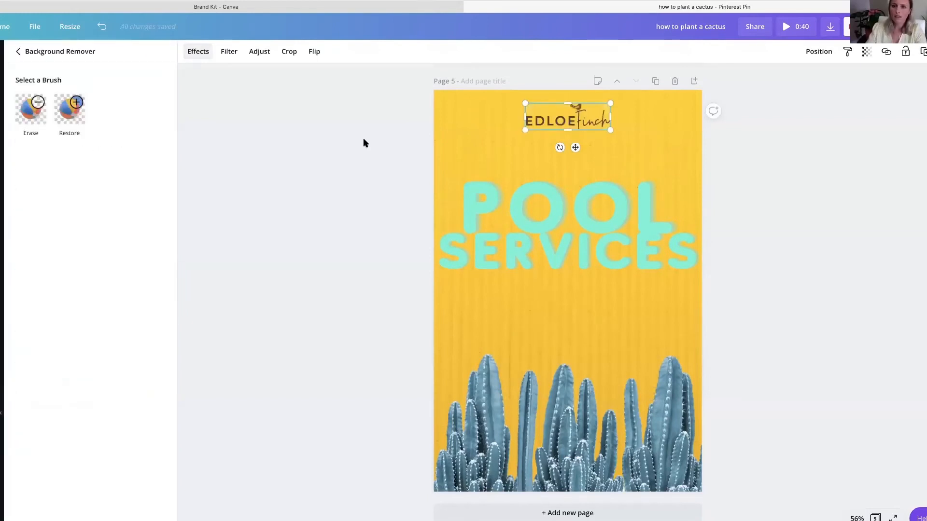
- Delete the Edloe Finch logo from the top of the yellow cactus pin on page 5
left_click(778, 128)
left_click(641, 127)
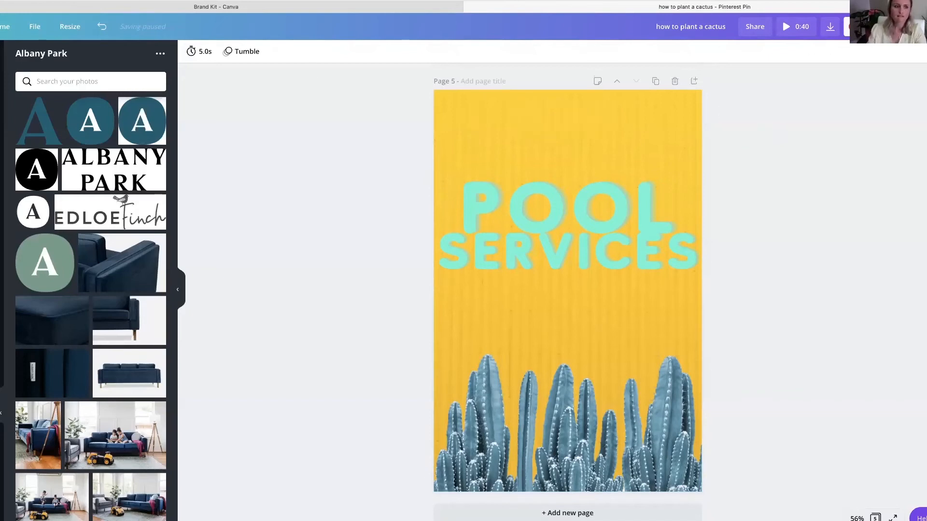
left_click(1, 439)
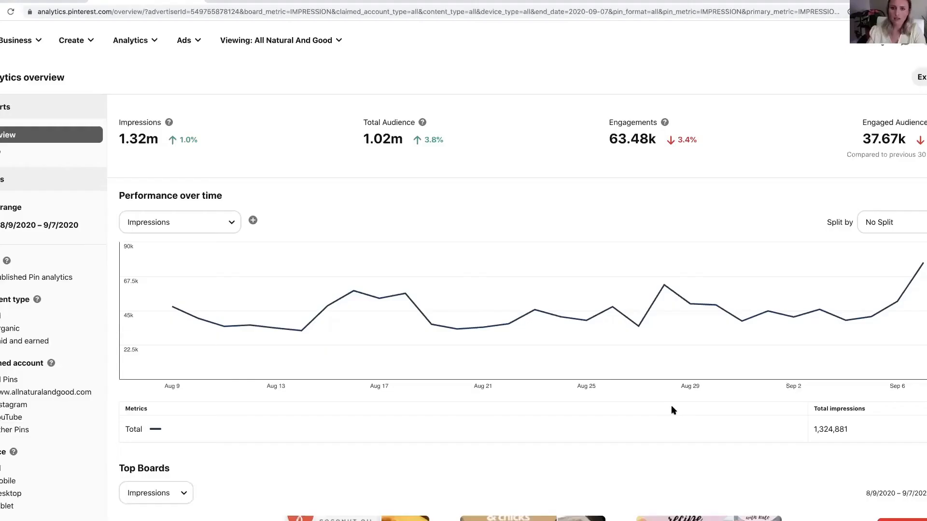
- Switch to the All Natural & Good profile on Pinterest and inspect the Milk Bath Benefits pin's website and description fields, discarding any edits
left_click(925, 41)
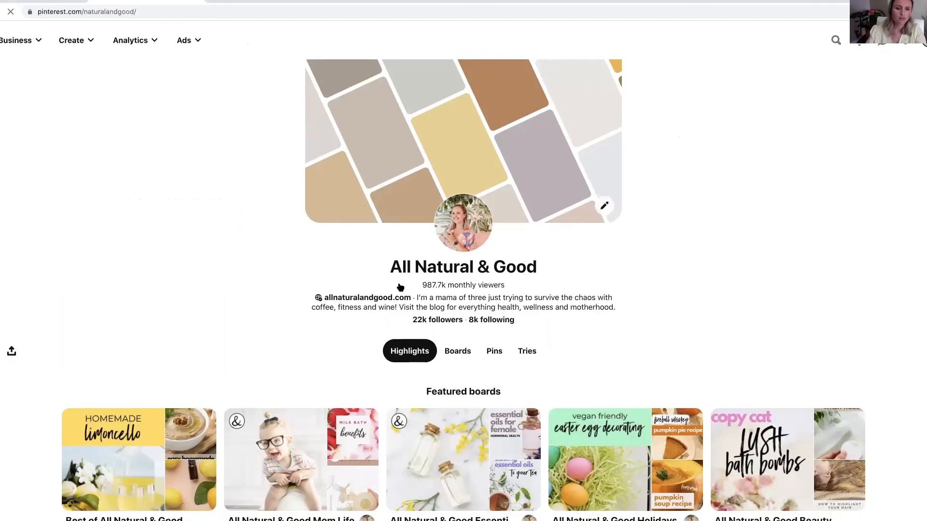
scroll(240, 327, "down", 5)
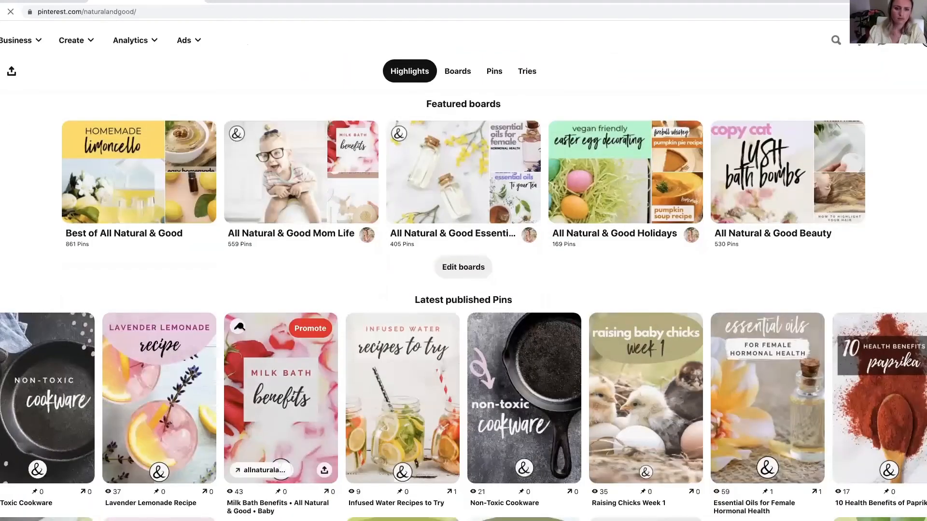
left_click(239, 327)
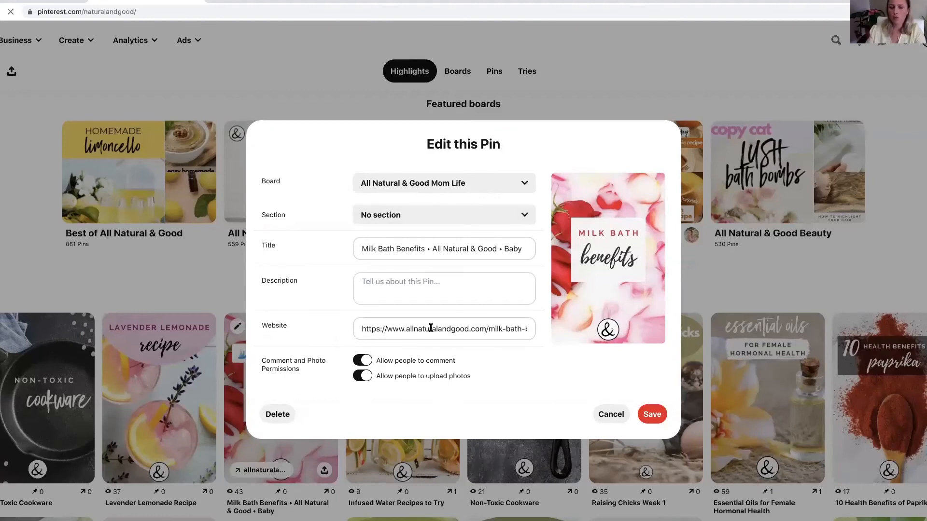
triple_click(450, 326)
left_click(479, 356)
left_click(379, 281)
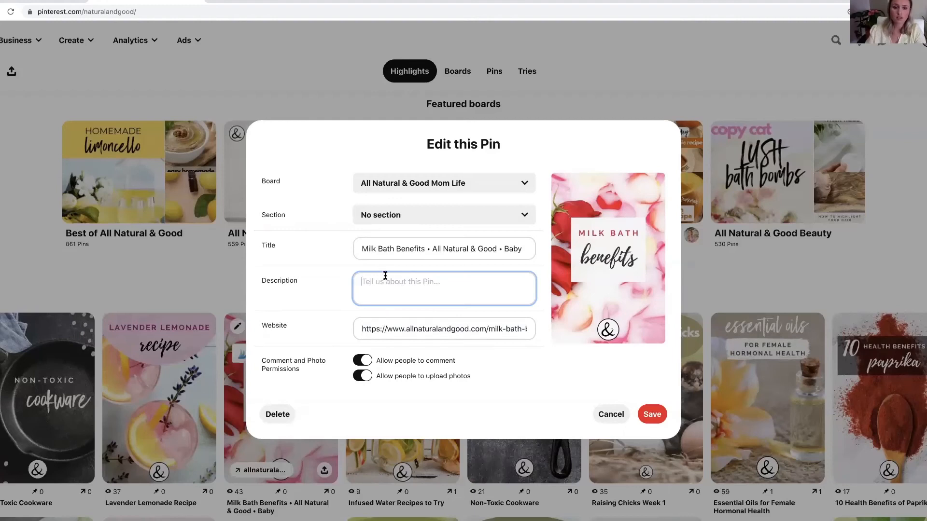
left_click(621, 413)
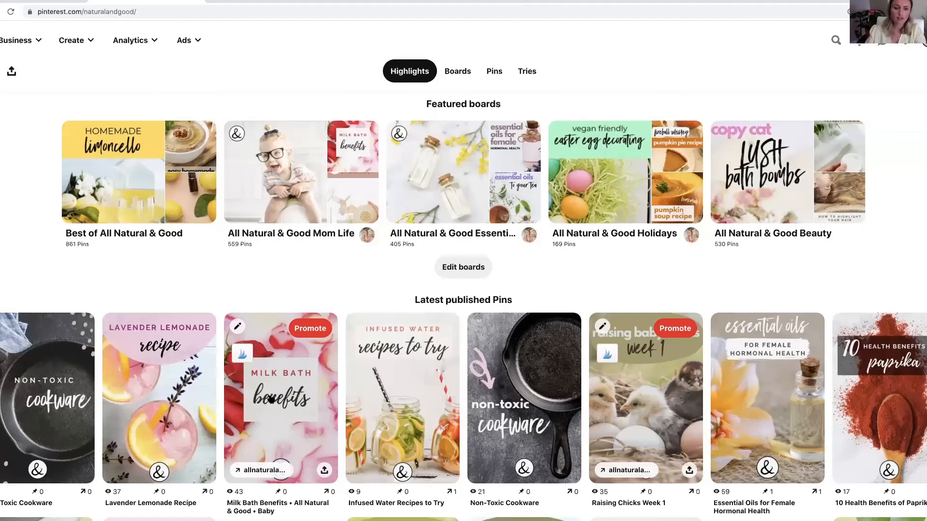
- View the published Milk Bath Benefits pin, follow its link to the blog post, and return to the Pinterest profile
left_click(271, 400)
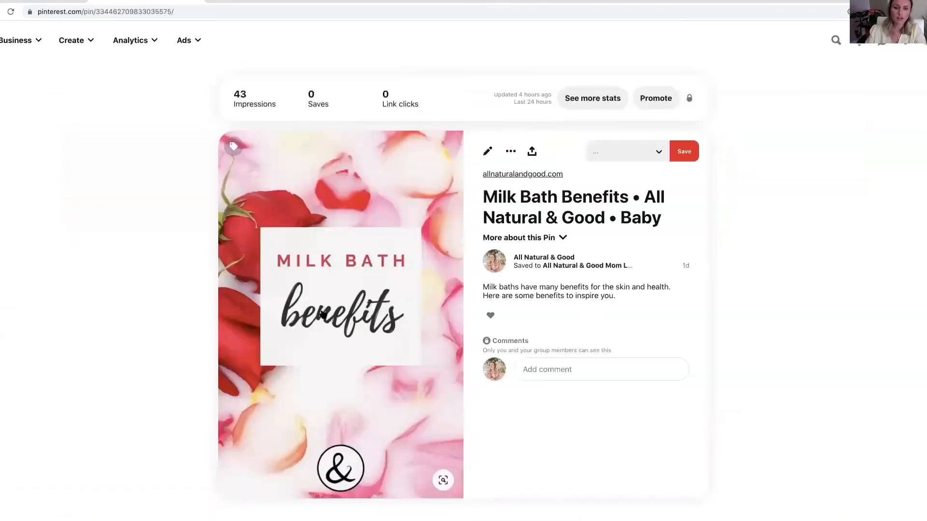
left_click(322, 314)
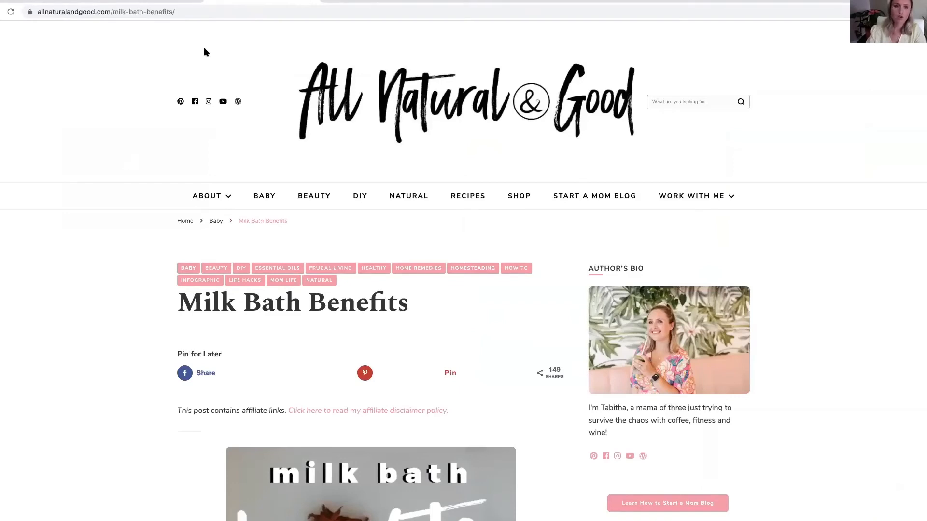
left_click(314, 1)
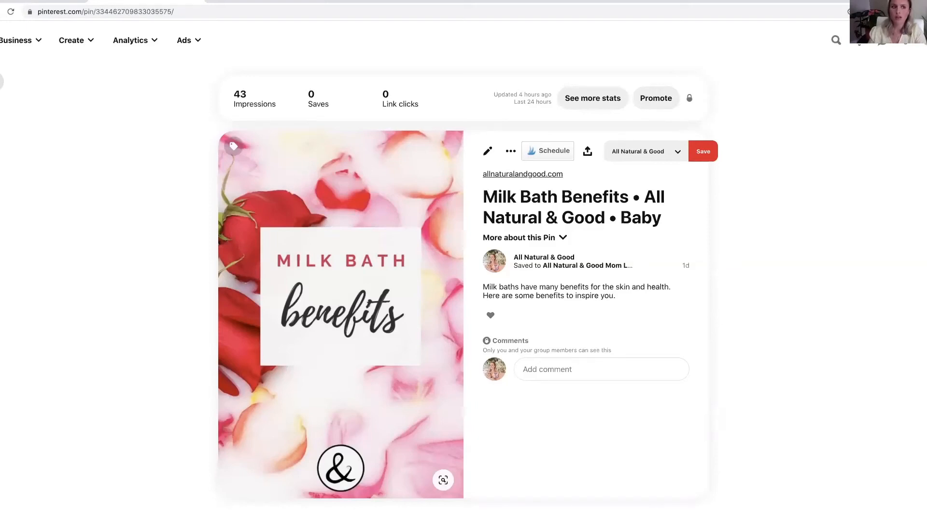
left_click(2, 82)
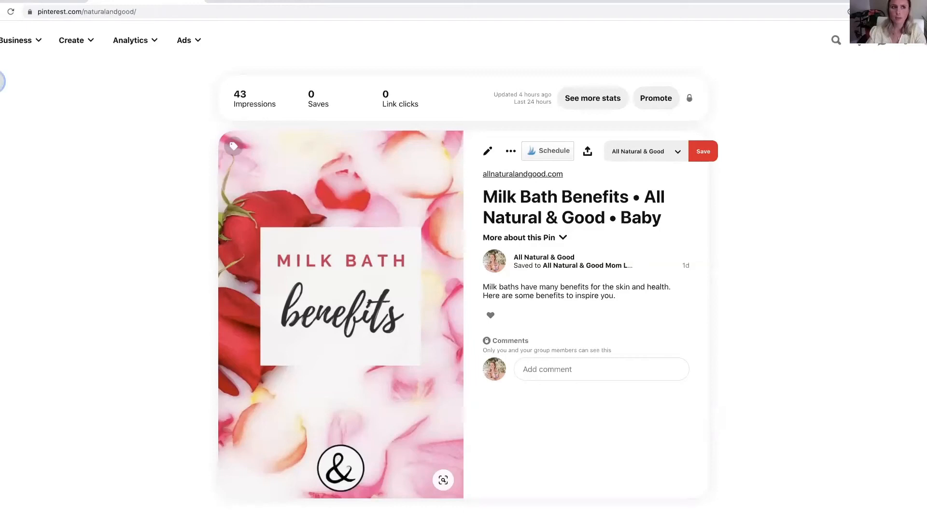
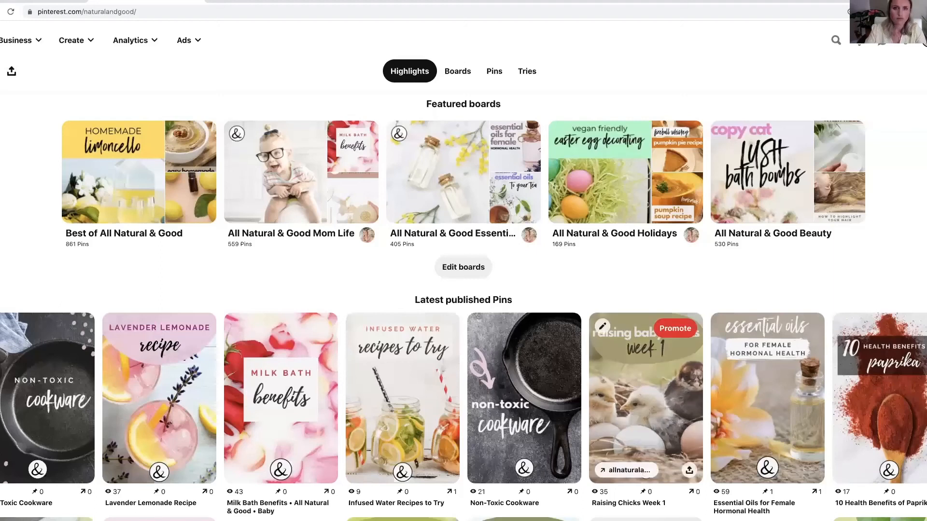
- Start a new standard Pin from the All Natural & Good profile
scroll(425, 236, "up", 5)
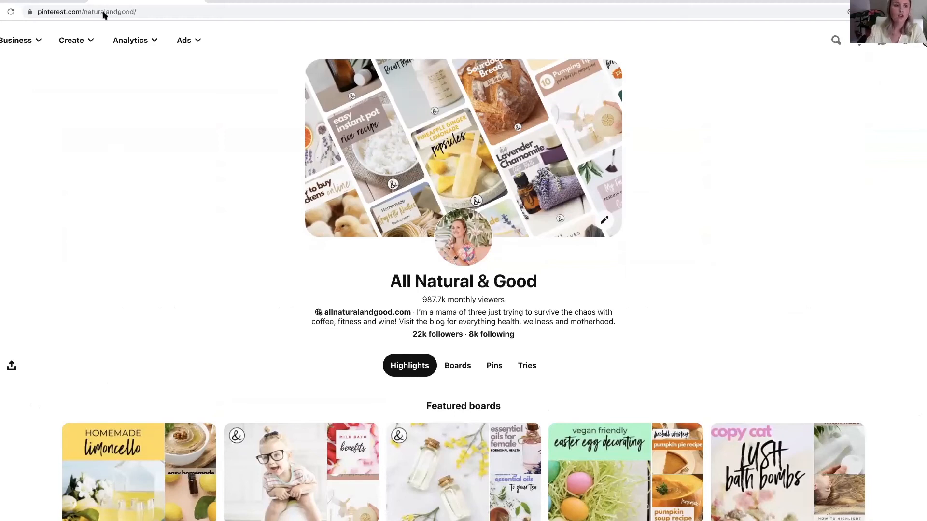
left_click(72, 43)
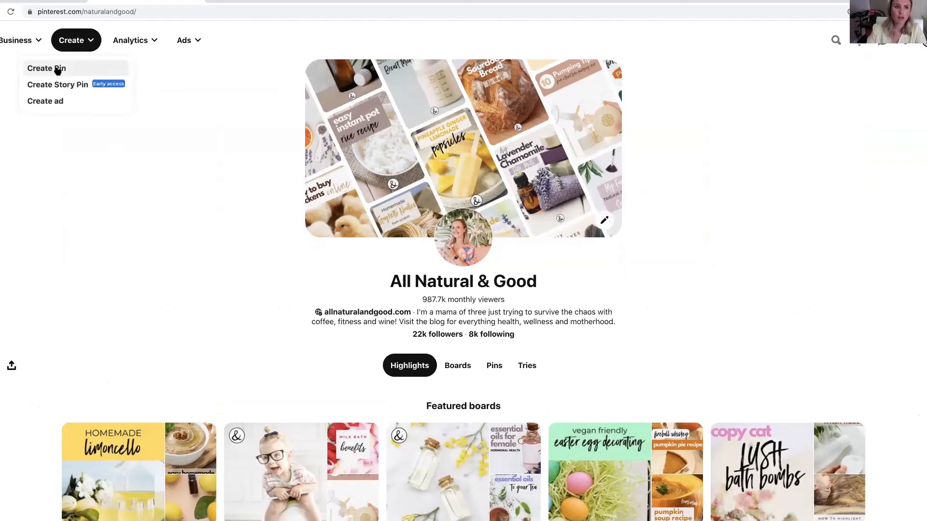
left_click(265, 87)
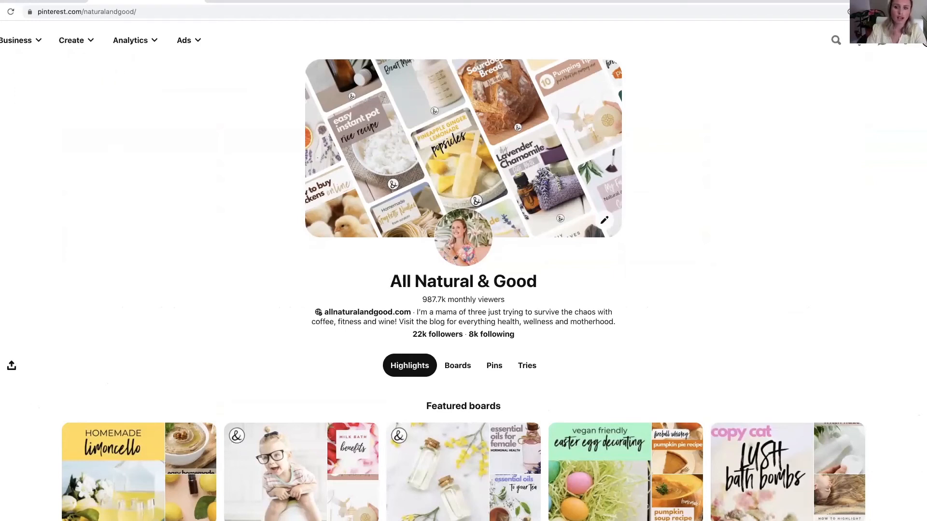
left_click(925, 365)
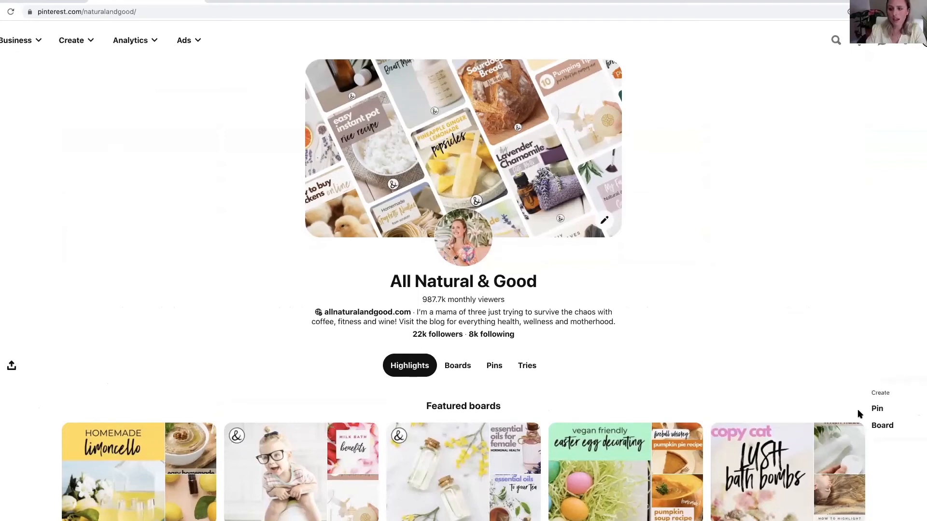
left_click(877, 409)
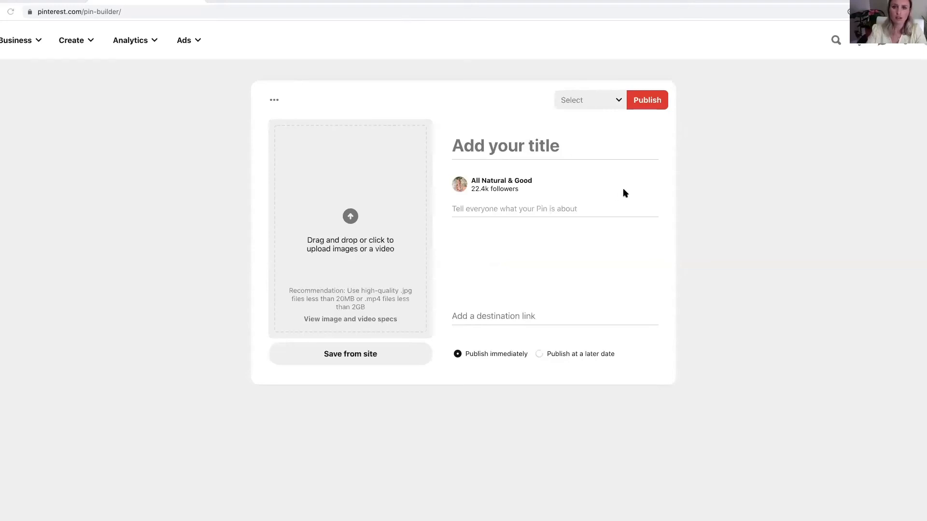
- Add the pink and blue cactus image to the new Pin and title it "How to Plant a Cactus"
left_click(483, 145)
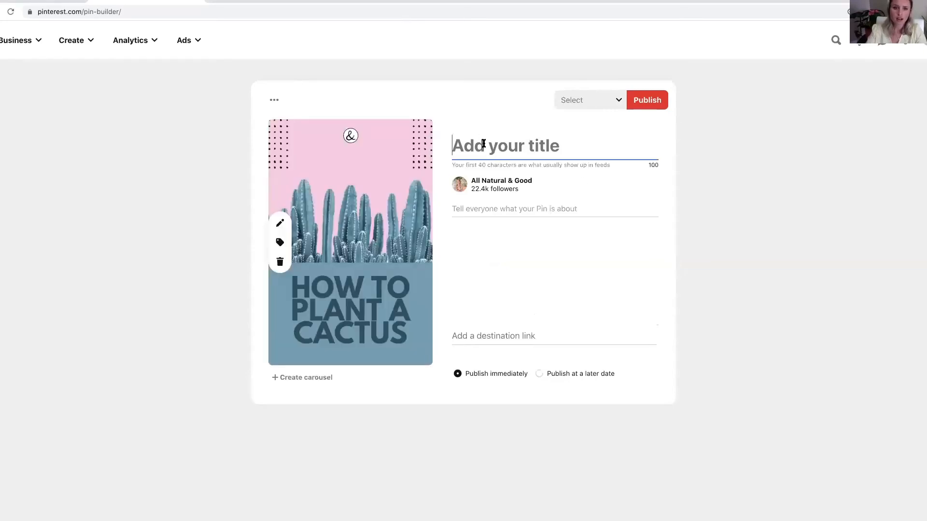
type("How to Plant a ")
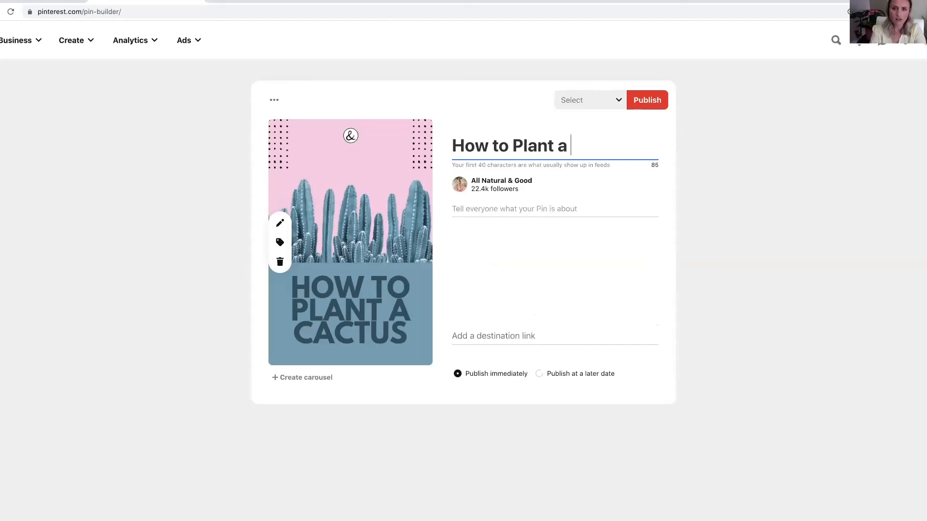
type("Cactus")
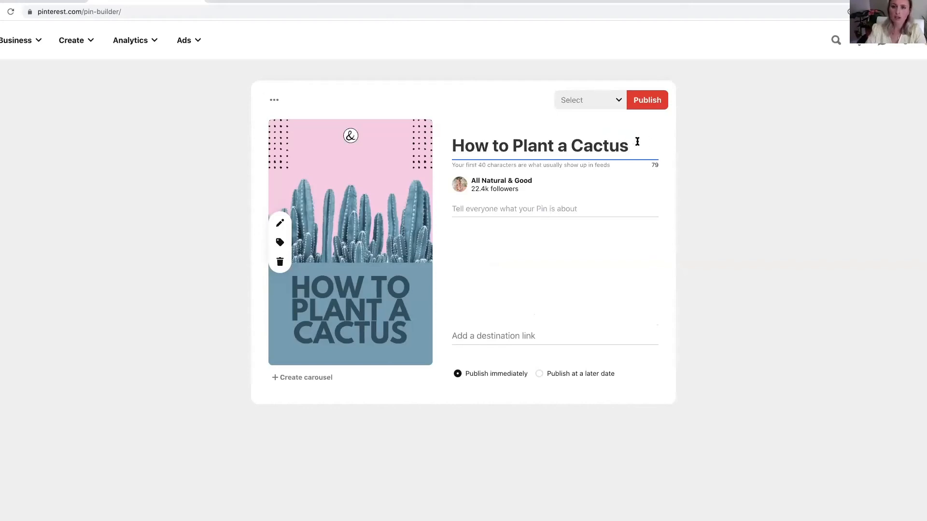
left_click(538, 146)
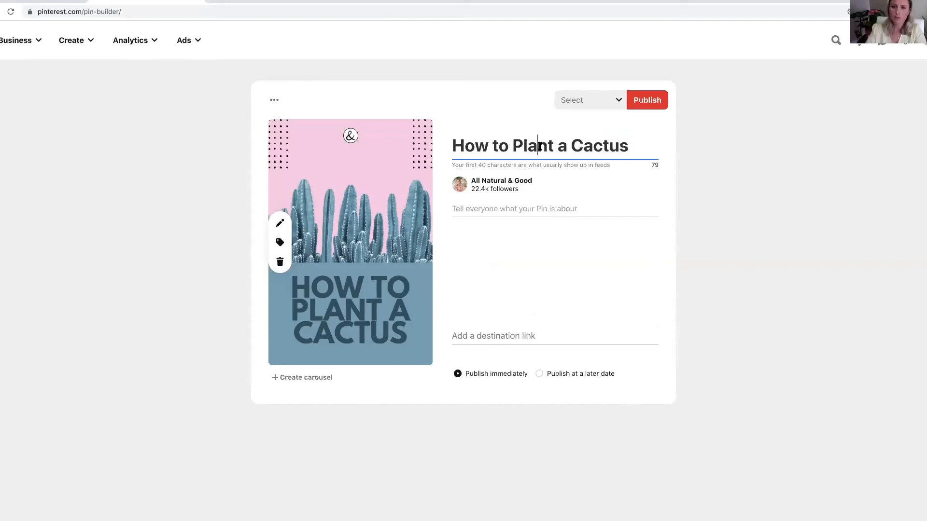
left_click(626, 145)
- Write the Pin description "Here are some tips for planting a cactus"
left_click(495, 209)
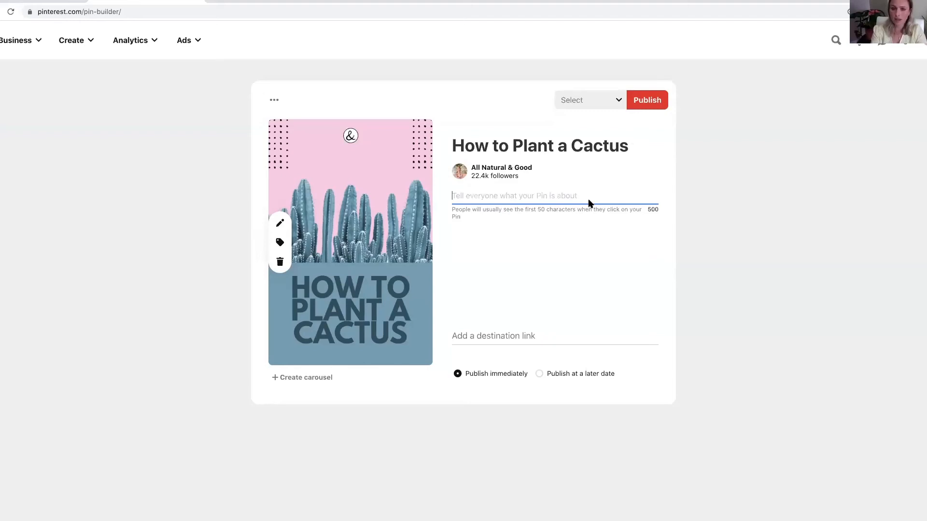
type("How")
key("BackSpace")
key("BackSpace")
key("BackSpace")
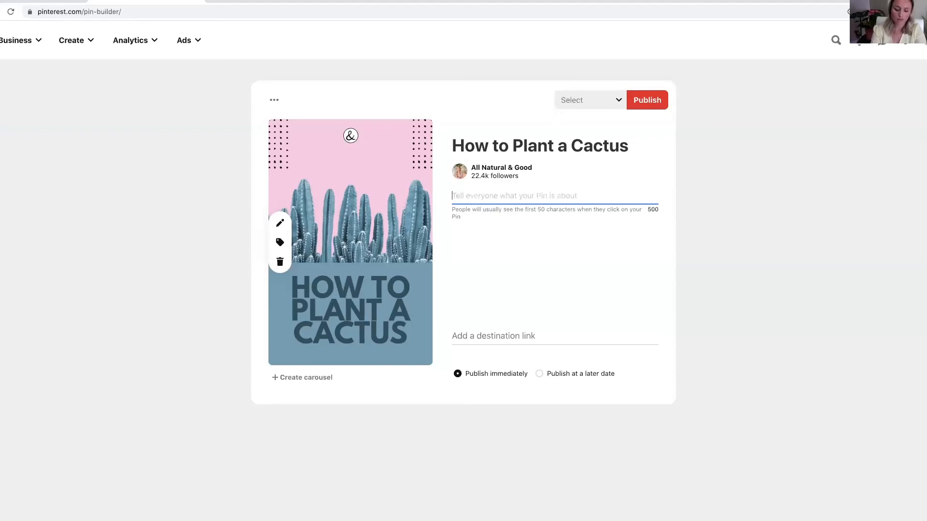
type("Here")
key("BackSpace")
key("BackSpace")
key("BackSpace")
key("BackSpace")
type("Here are some tips ")
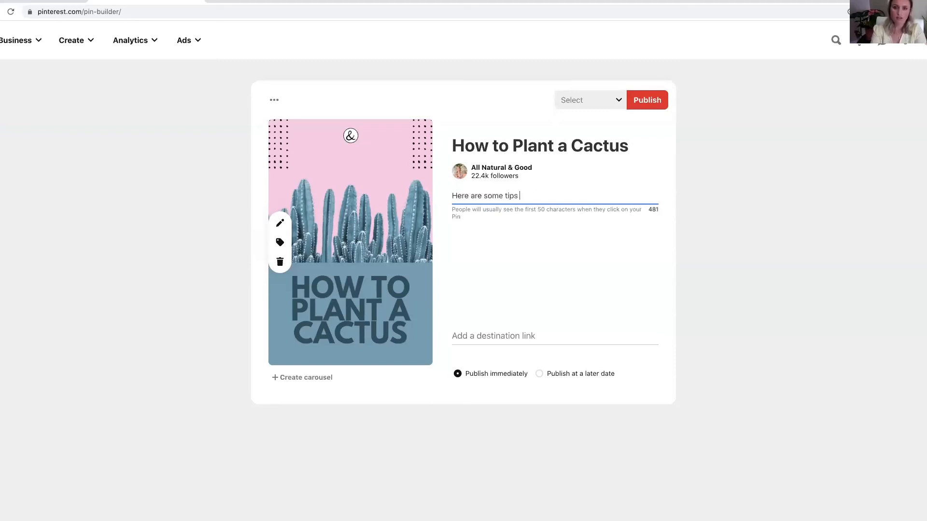
type("for planting a cactus")
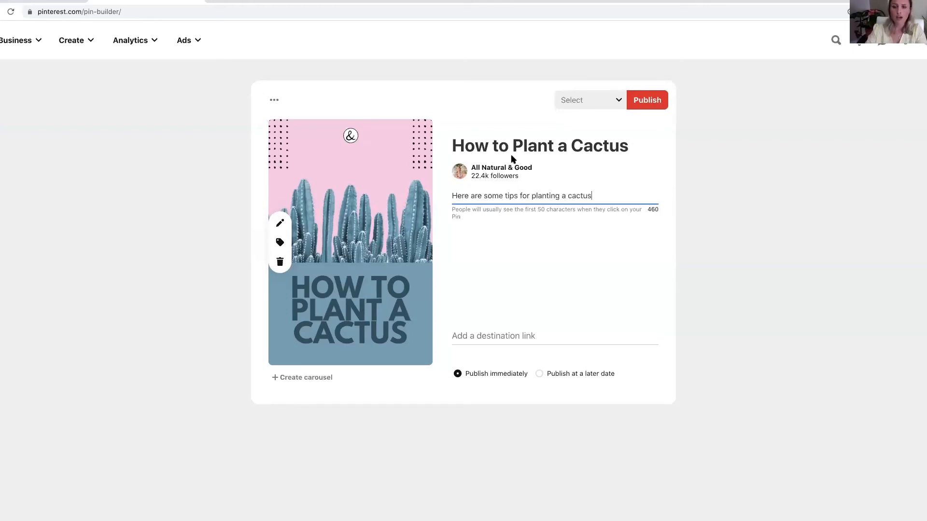
- Compare the keyword phrase in the description with the title and extend the description with a trailing row of dots
left_click_drag(532, 193, 591, 196)
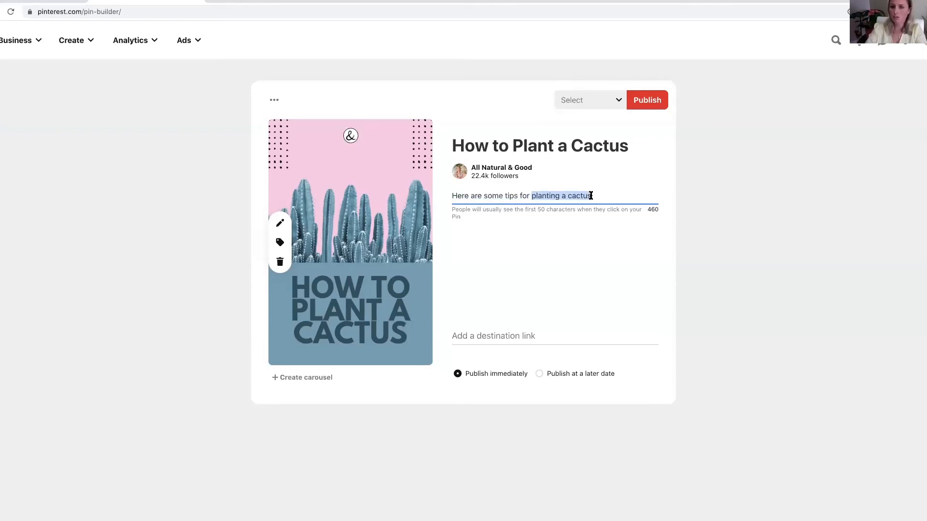
left_click_drag(451, 145, 624, 139)
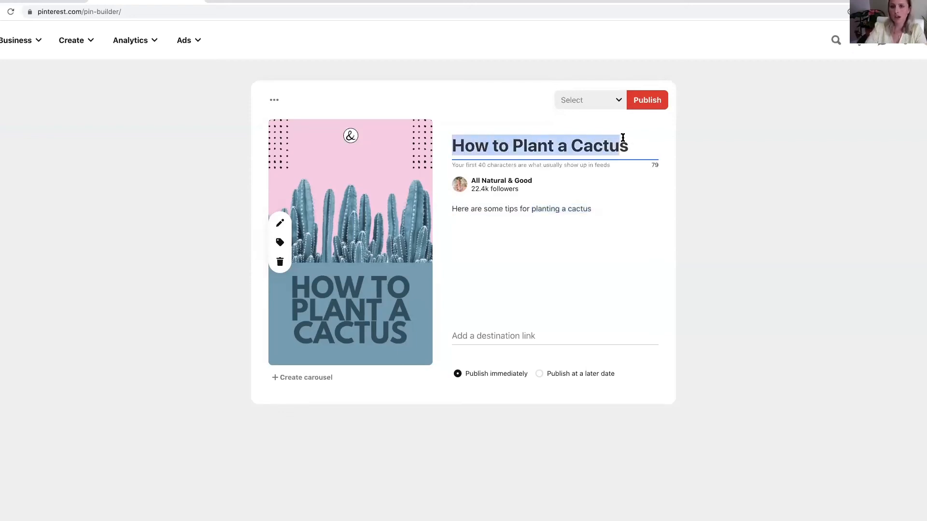
left_click(575, 207)
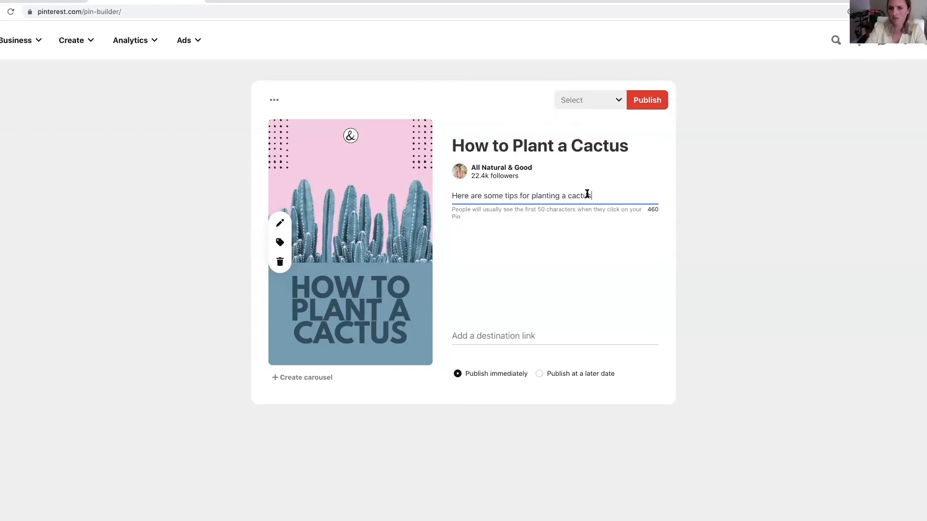
type(".............")
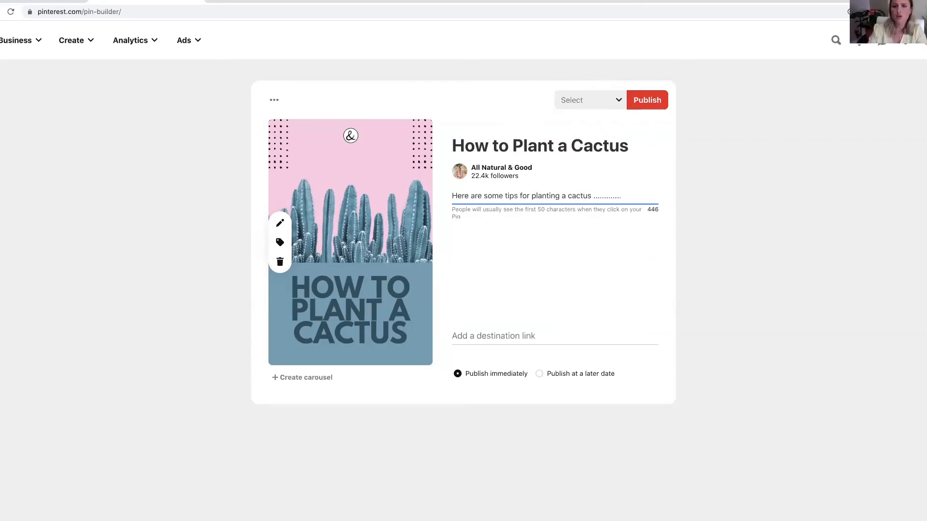
- Examine the empty destination link field and the list of available boards, leaving both unset
left_click(475, 335)
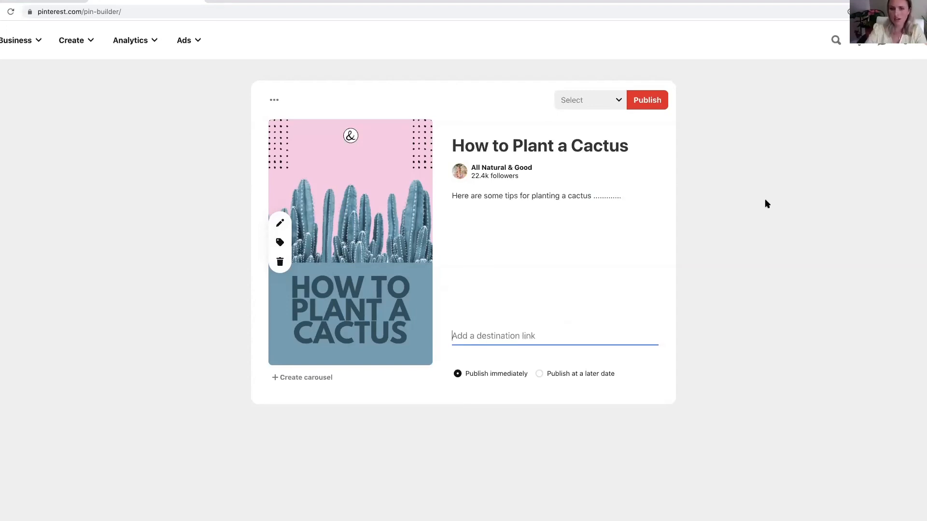
left_click(592, 101)
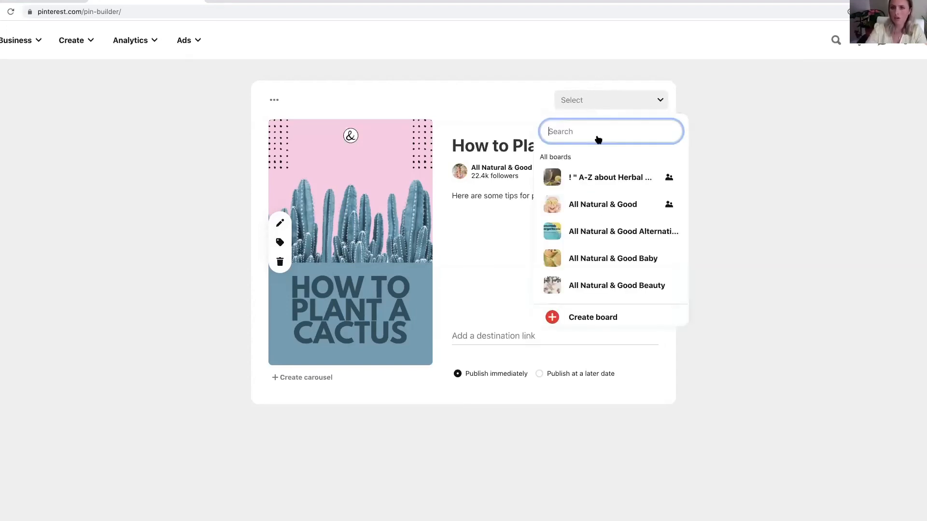
mouse_move(665, 177)
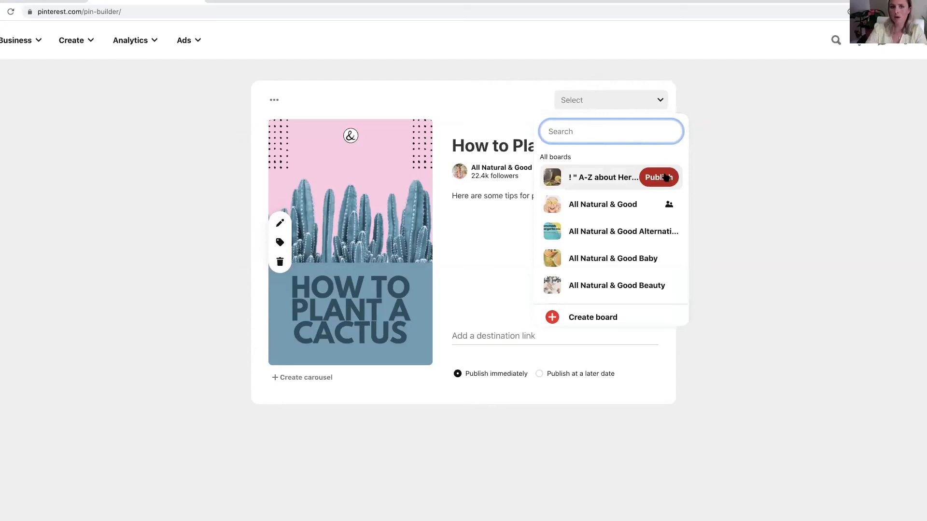
left_click(444, 72)
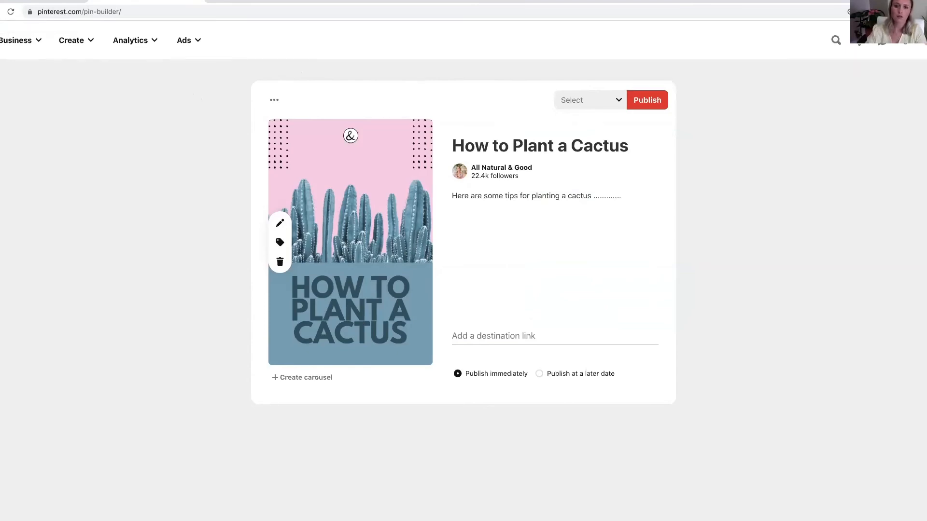
- Switch to the "how to plant a cactus" design in Canva, and advance the presentation to the "How to Navigate Canva" slide
left_click(0, 12)
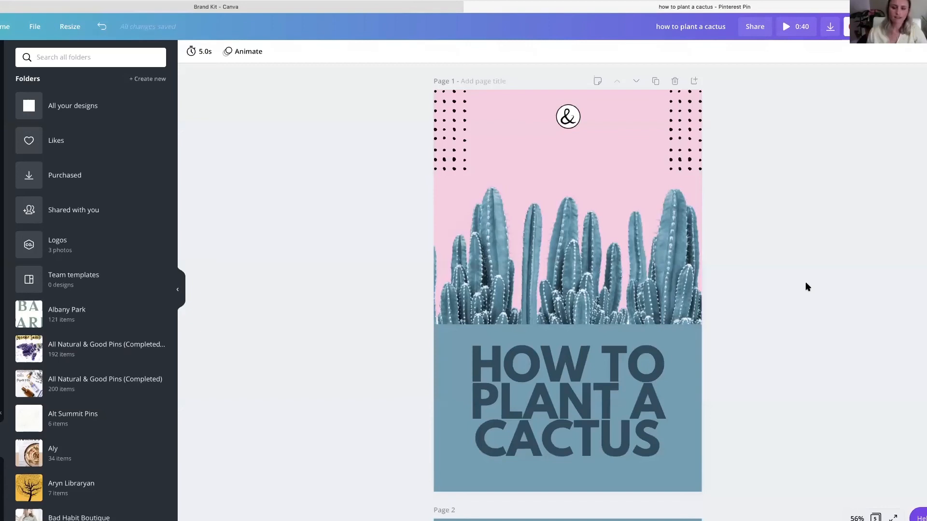
mouse_move(446, 2)
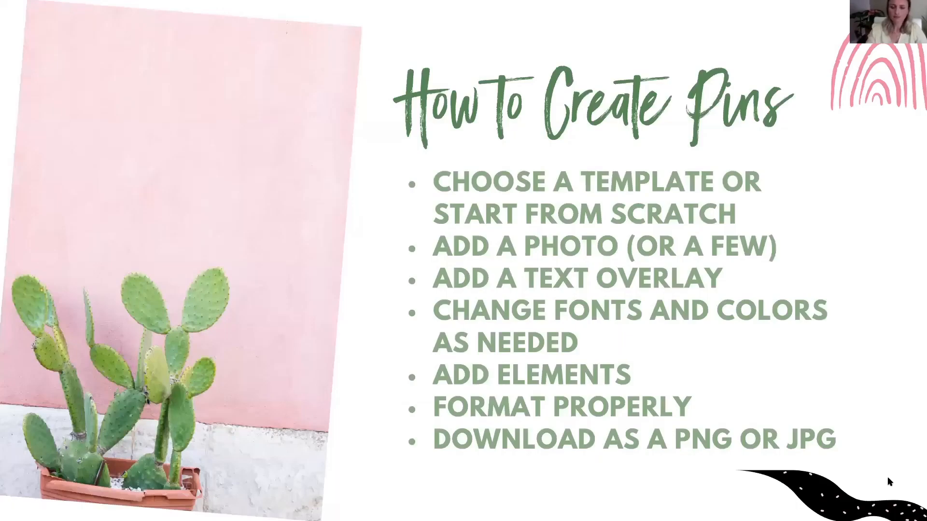
key("Right")
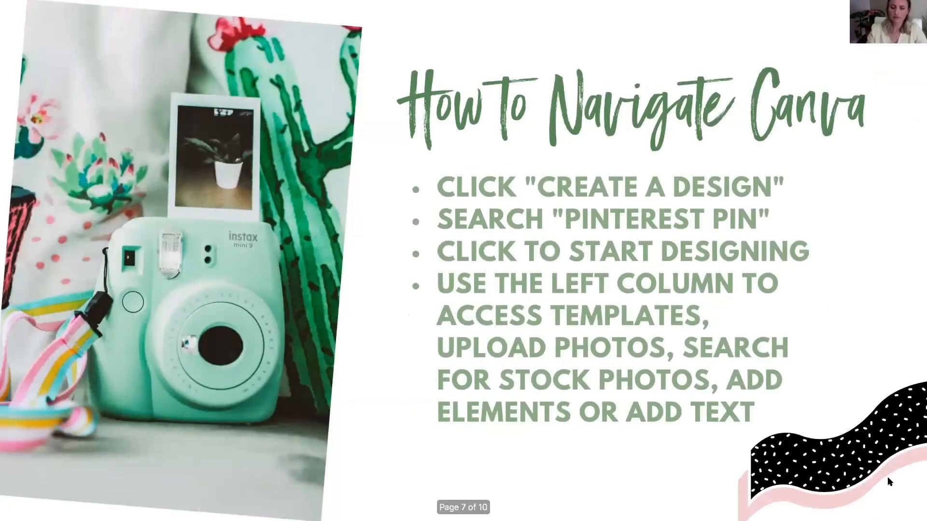